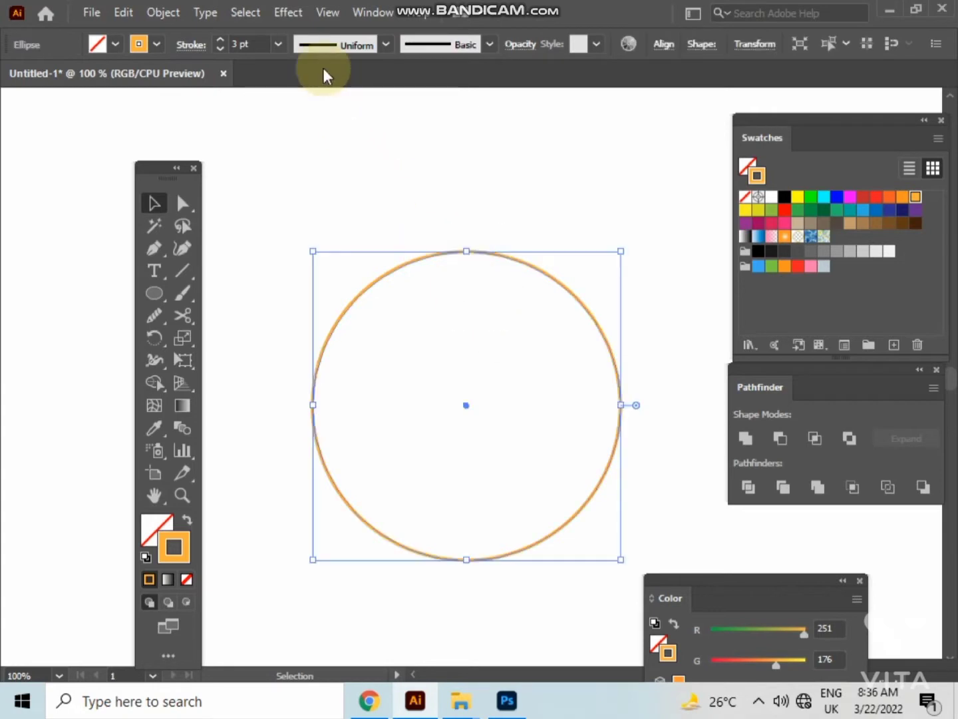
# - Increase the orange circle's stroke weight to 18 pt
pyautogui.press('Up')
pyautogui.press('Up')
pyautogui.press('Up')
pyautogui.press('Up')
pyautogui.press('Up')
pyautogui.press('Up')
pyautogui.press('Up')
pyautogui.press('Up')
pyautogui.press('Up')
pyautogui.press('Up')
pyautogui.press('Up')
pyautogui.press('Up')
pyautogui.press('Up')
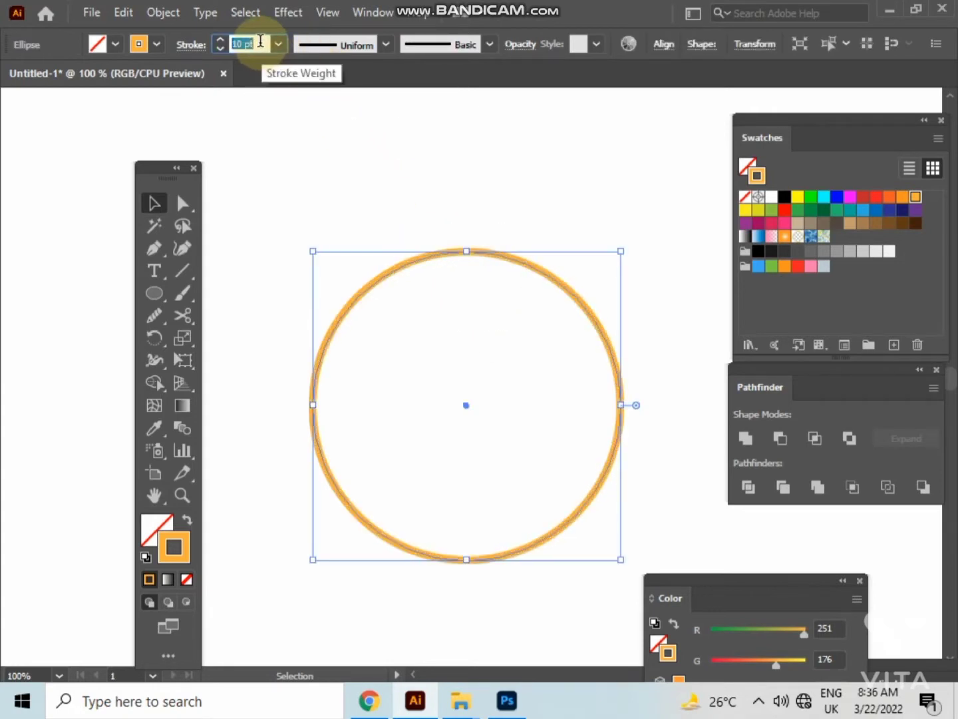
pyautogui.press('Up')
pyautogui.press('Up')
pyautogui.press('Up')
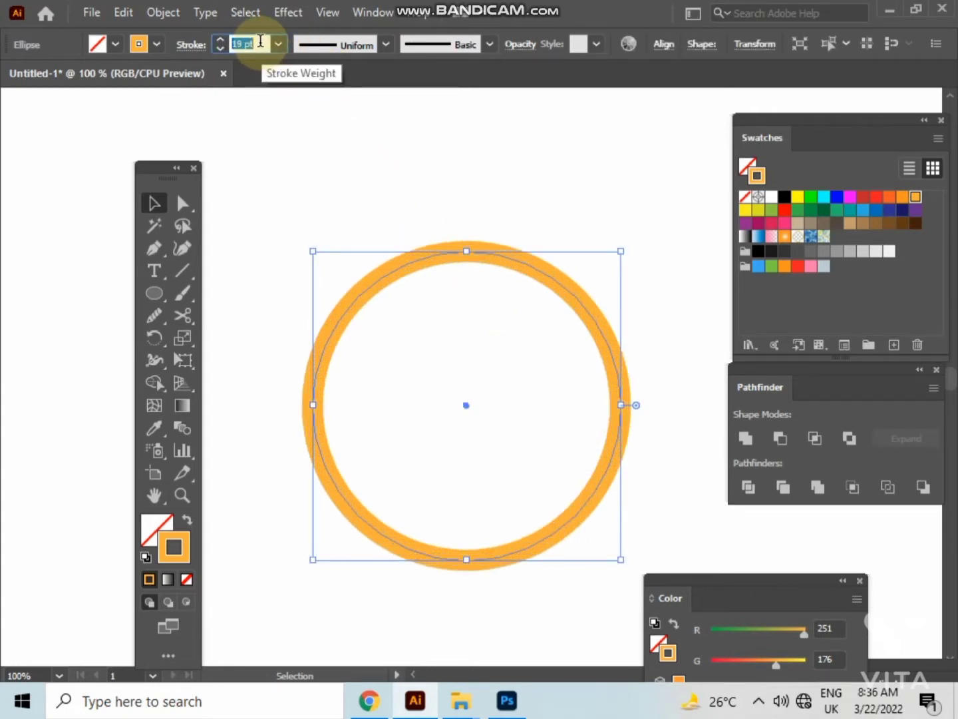
pyautogui.moveTo(441, 178); pyautogui.dragTo(476, 298)
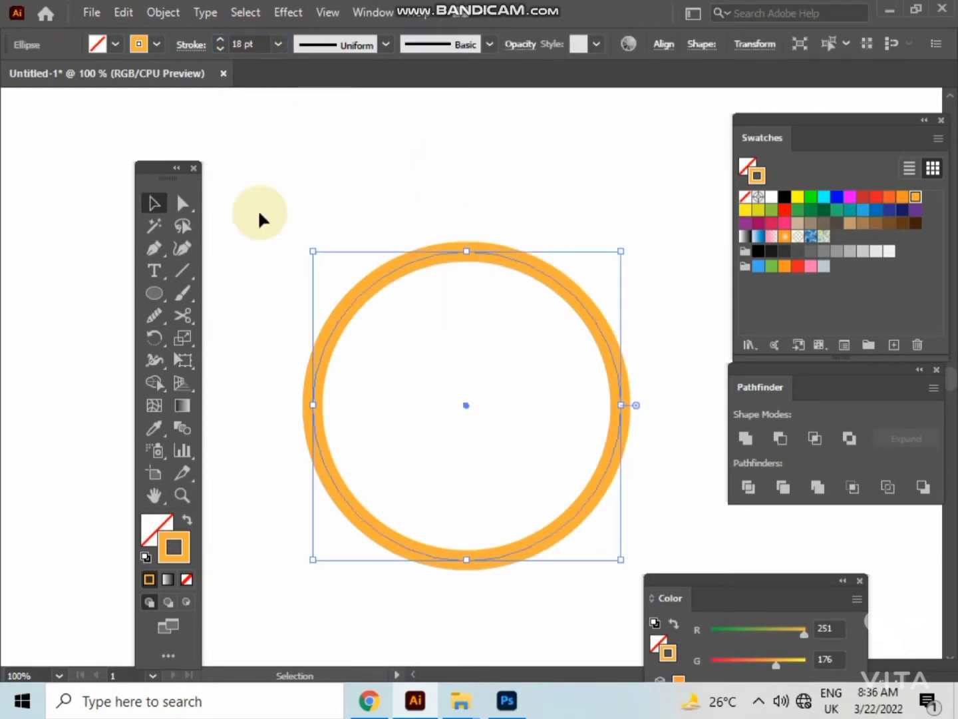
# - Expand the circle's stroke into a filled orange ring shape
pyautogui.click(159, 11)
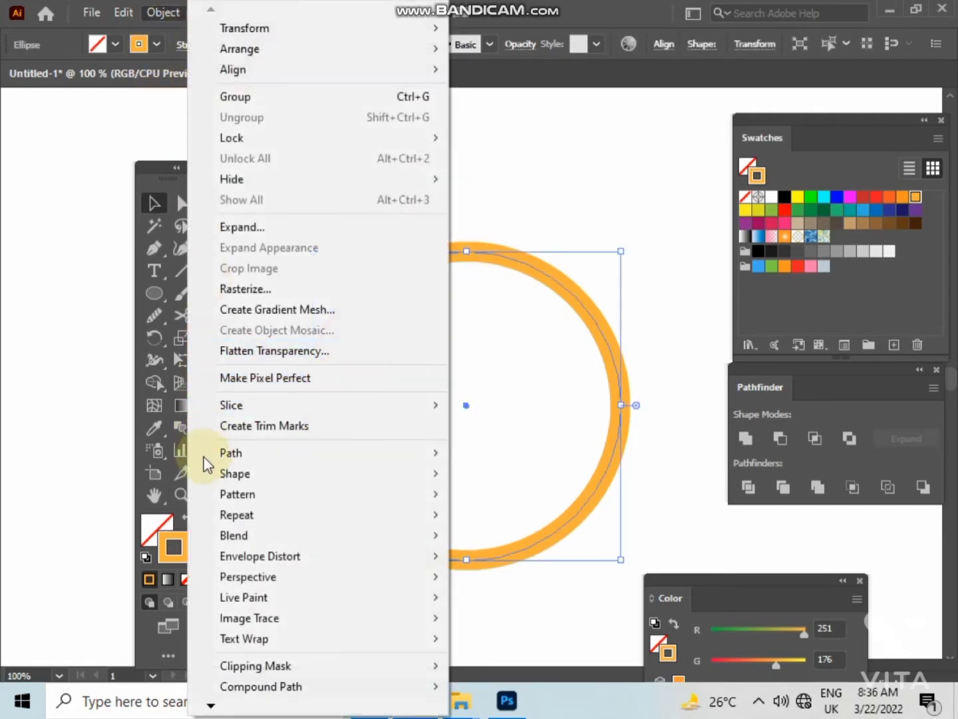
pyautogui.click(232, 228)
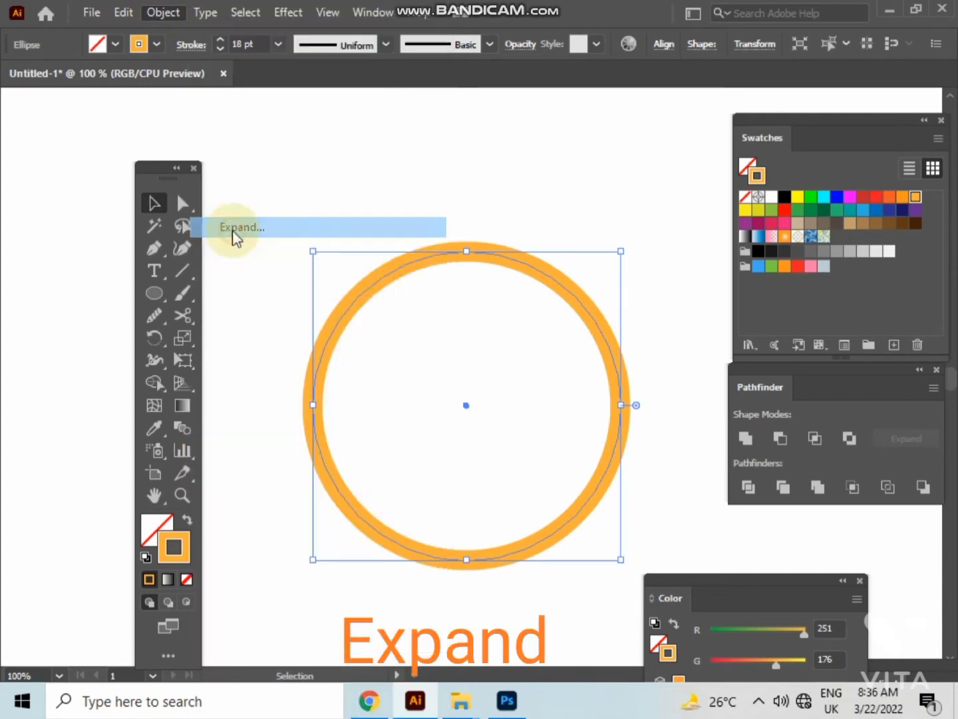
pyautogui.click(428, 458)
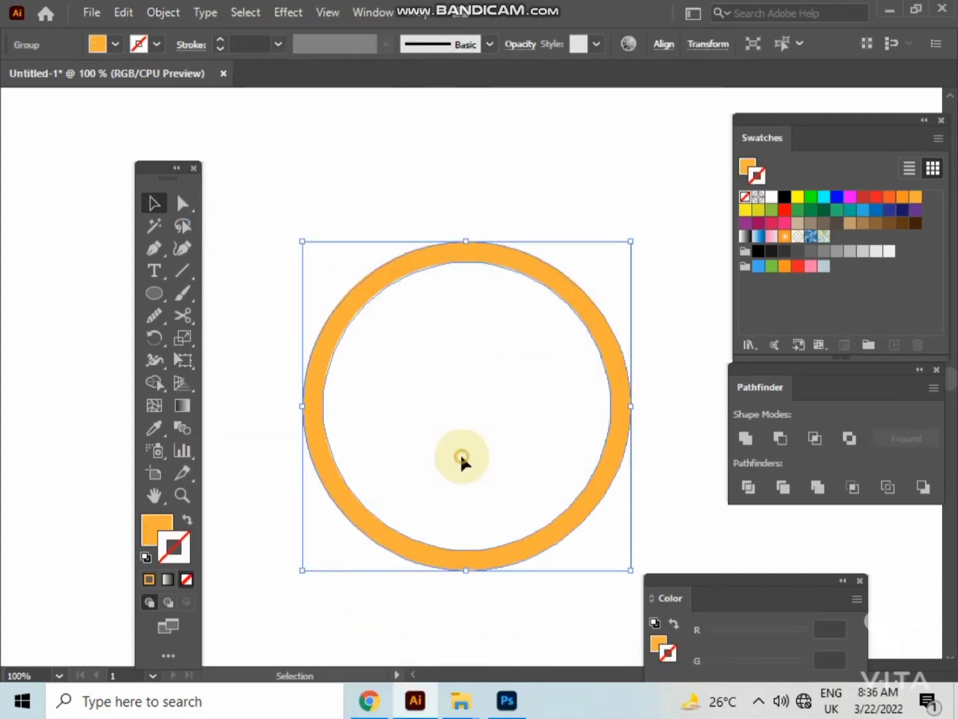
# - Scale the ring down proportionally about its centre, shift it slightly to the left and deselect it
pyautogui.moveTo(463, 292); pyautogui.dragTo(596, 277)
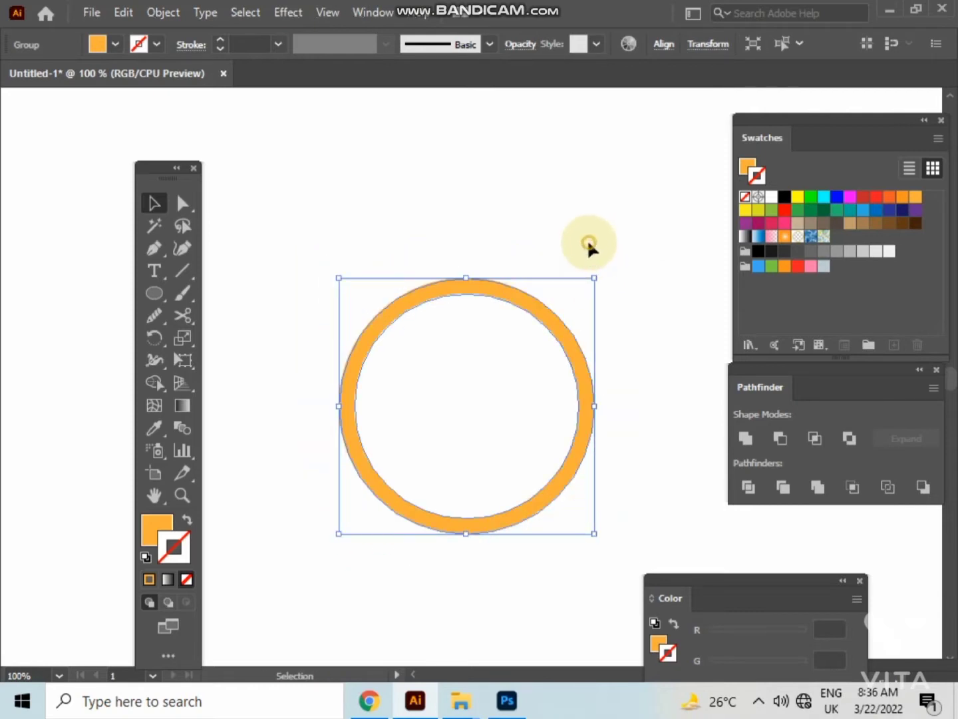
pyautogui.click(590, 249)
pyautogui.moveTo(555, 311); pyautogui.dragTo(524, 314)
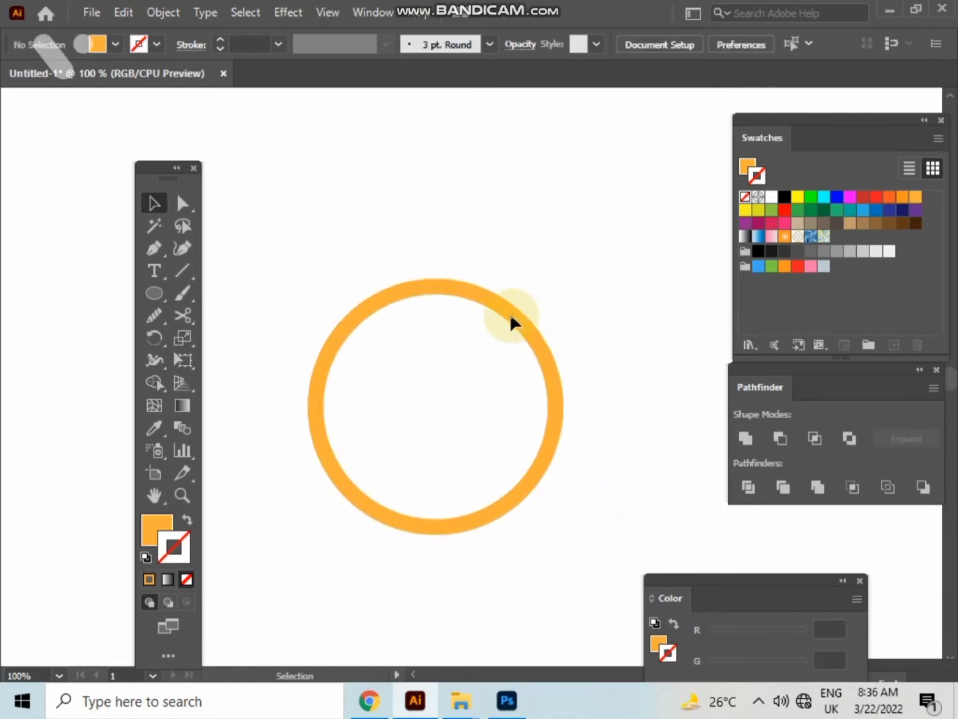
pyautogui.click(510, 316)
pyautogui.click(428, 257)
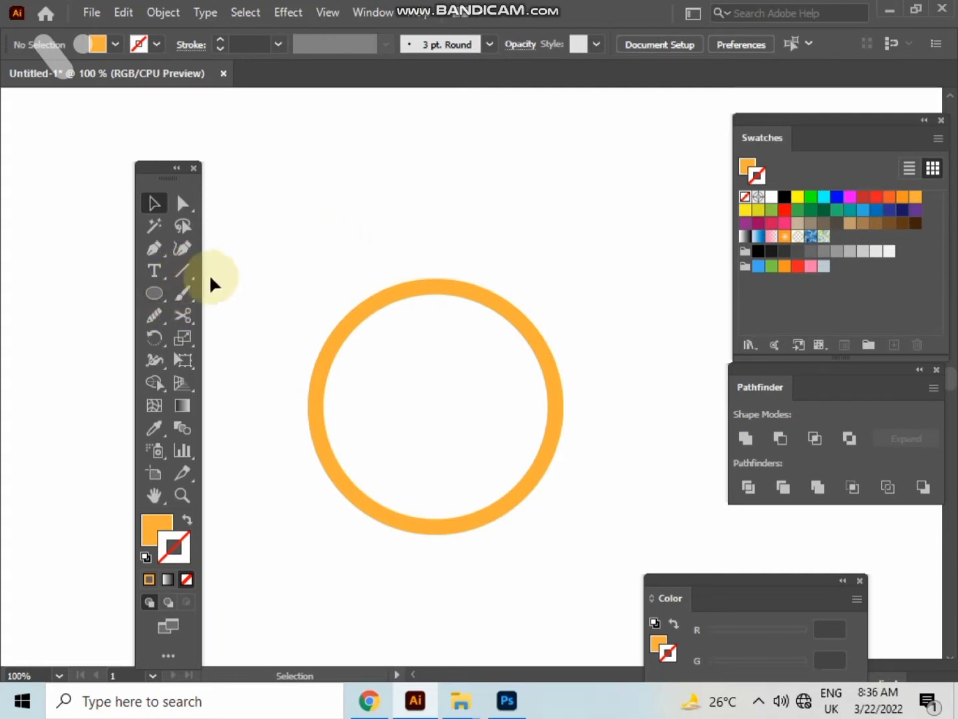
# - Draw a small upright orange rectangle overlapping the ring's top edge as a gear tooth, using the Rectangle tool
pyautogui.click(165, 291)
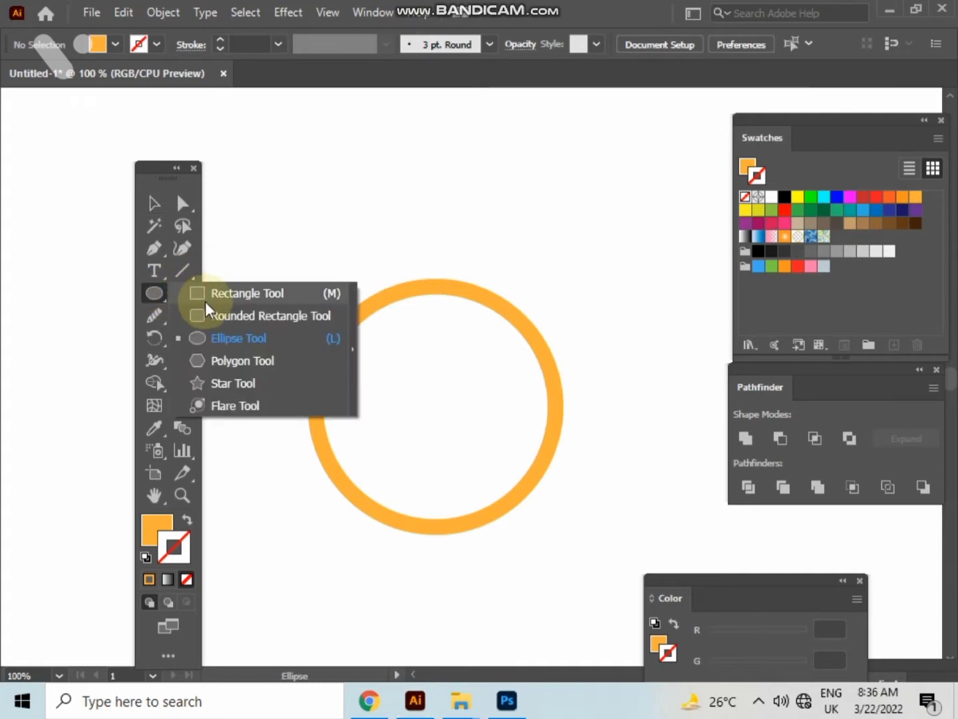
pyautogui.click(221, 295)
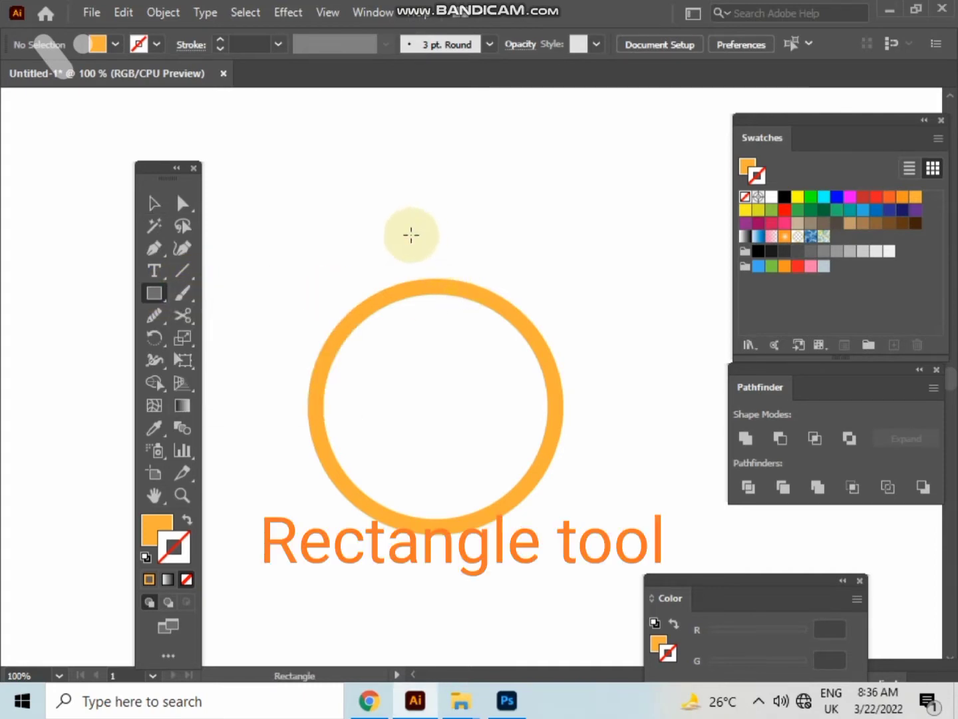
pyautogui.moveTo(410, 235)
pyautogui.mouseDown()
pyautogui.moveTo(443, 289)
pyautogui.moveTo(455, 289)
pyautogui.mouseUp()
pyautogui.click(153, 203)
pyautogui.click(458, 253)
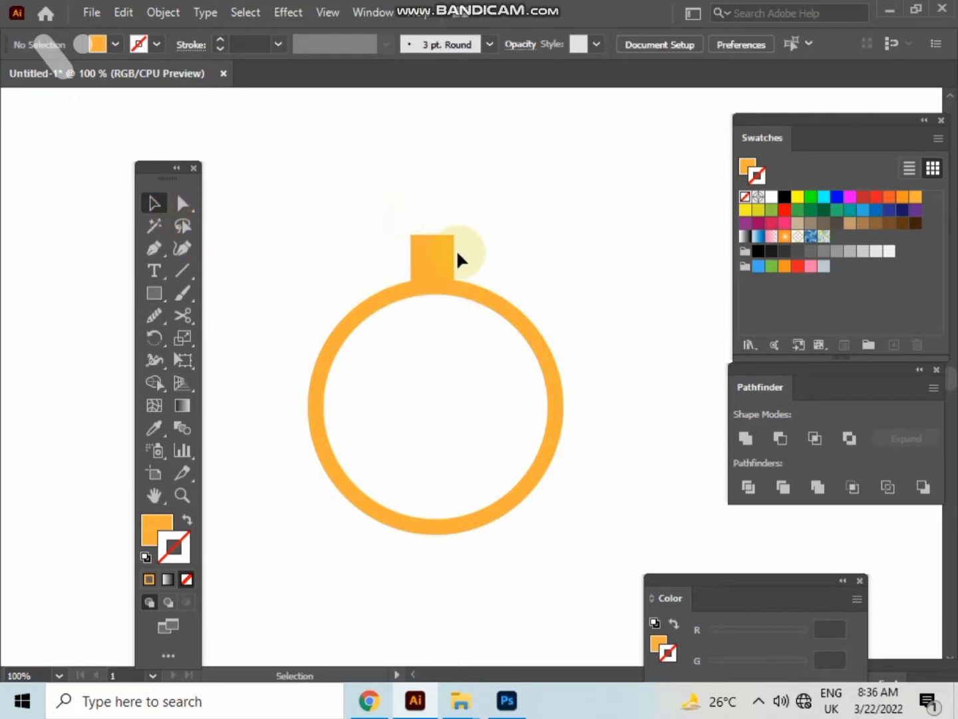
# - Lower the rectangle's top edge so the tooth becomes roughly square
pyautogui.click(439, 263)
pyautogui.scroll(3, 438, 263)
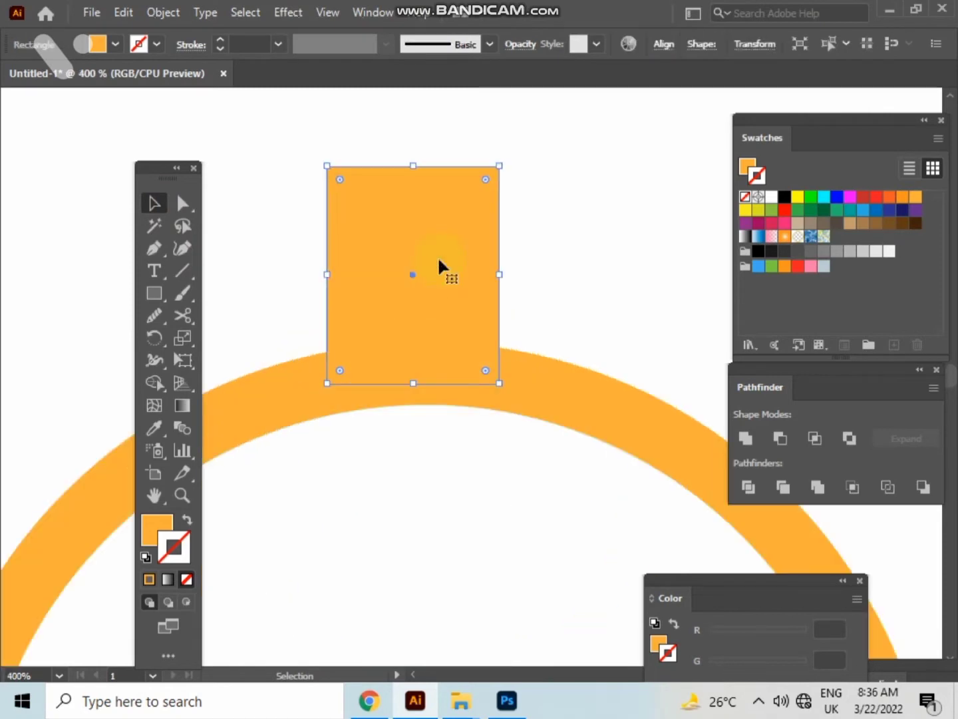
pyautogui.moveTo(416, 165); pyautogui.dragTo(415, 210)
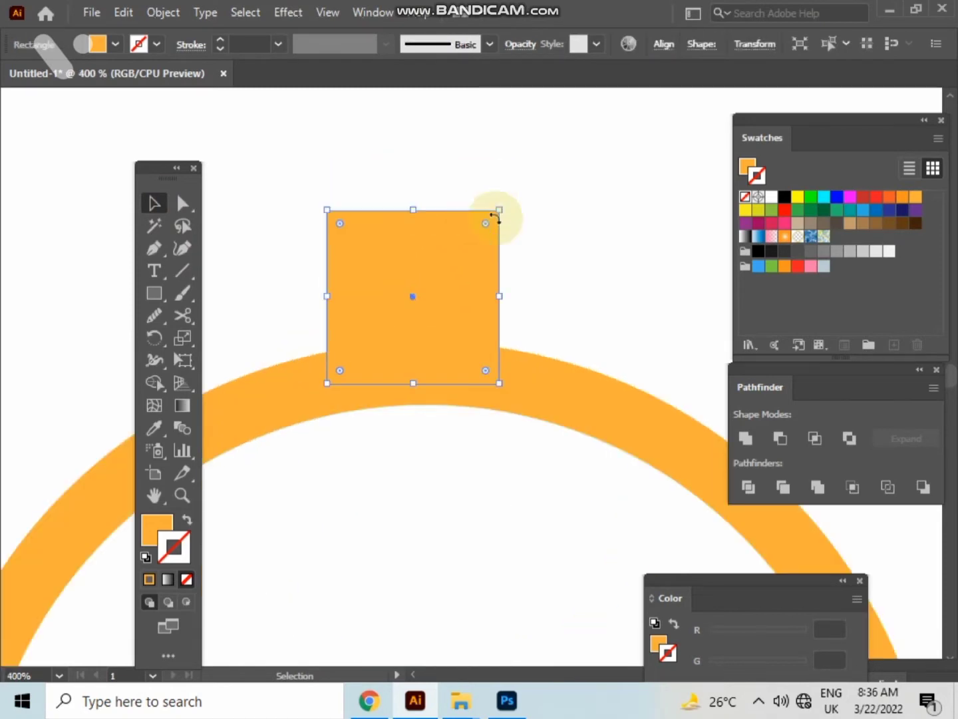
pyautogui.click(551, 228)
pyautogui.moveTo(554, 233); pyautogui.dragTo(548, 239)
pyautogui.click(451, 279)
pyautogui.click(559, 230)
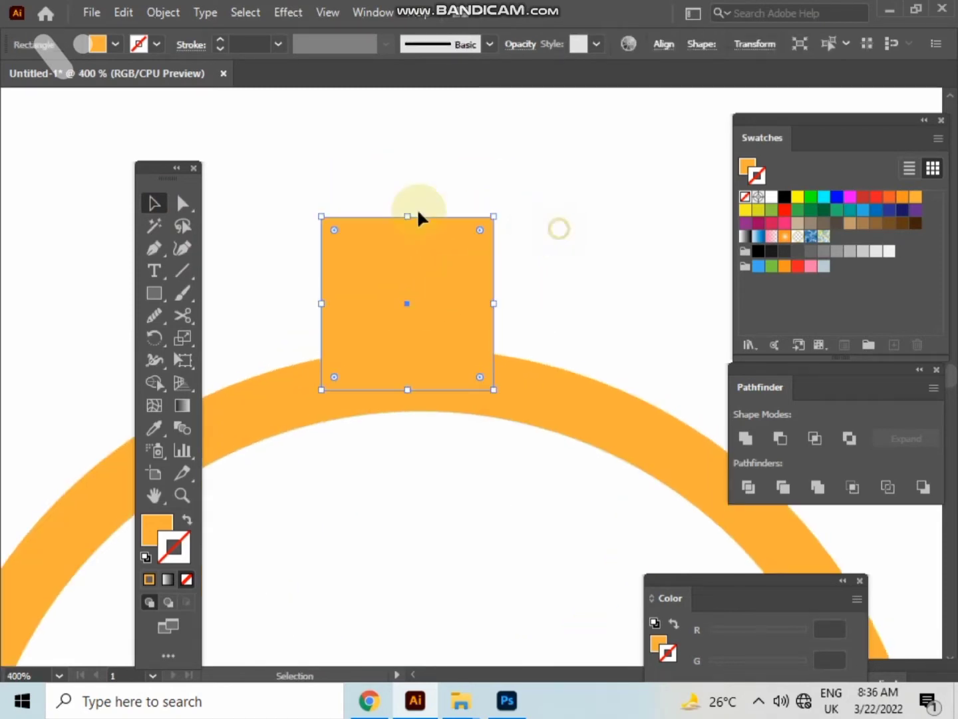
# - Taper the tooth by moving its two upper corner points inward with the Direct Selection tool
pyautogui.click(186, 206)
pyautogui.moveTo(476, 193); pyautogui.dragTo(481, 220)
pyautogui.click(561, 222)
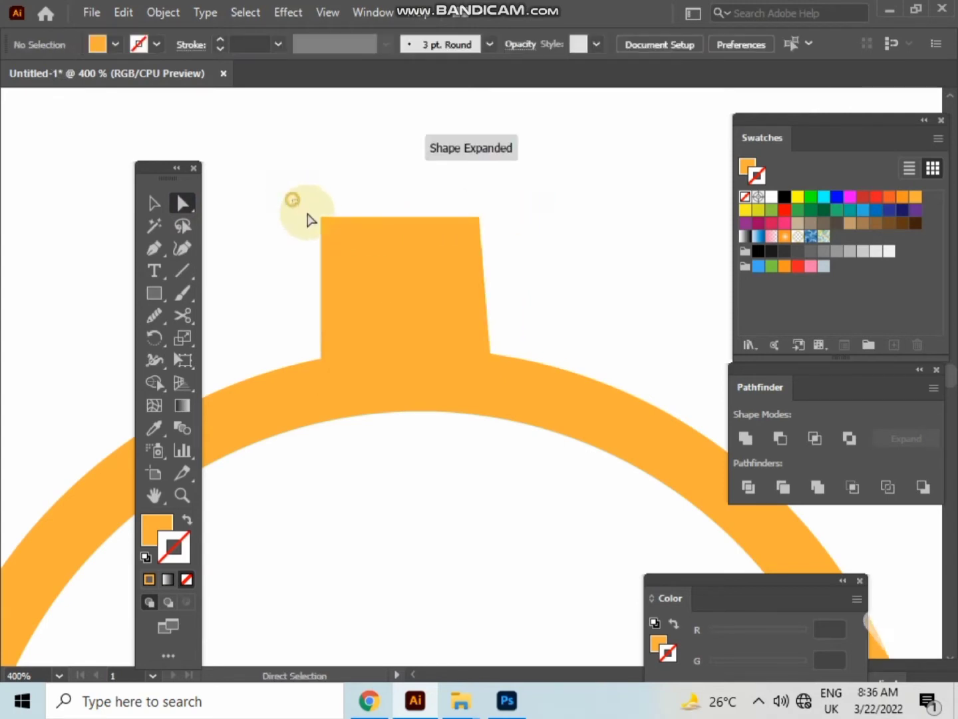
pyautogui.click(320, 217)
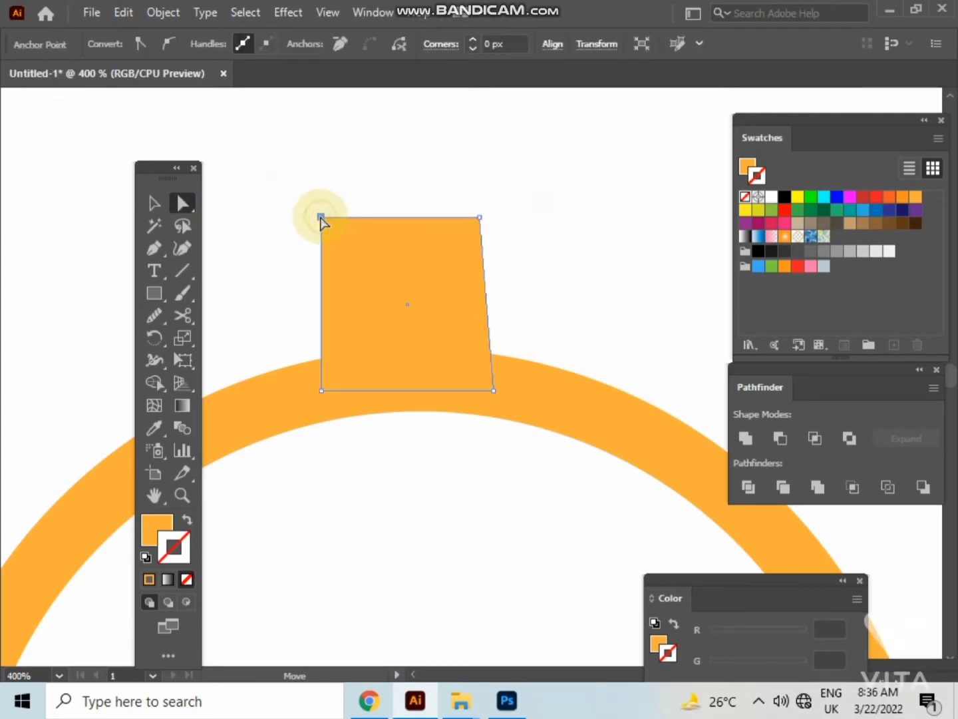
pyautogui.moveTo(320, 218); pyautogui.dragTo(335, 217)
pyautogui.click(323, 207)
pyautogui.keyDown('alt'); pyautogui.scroll(-3, 331, 206); pyautogui.keyUp('alt')
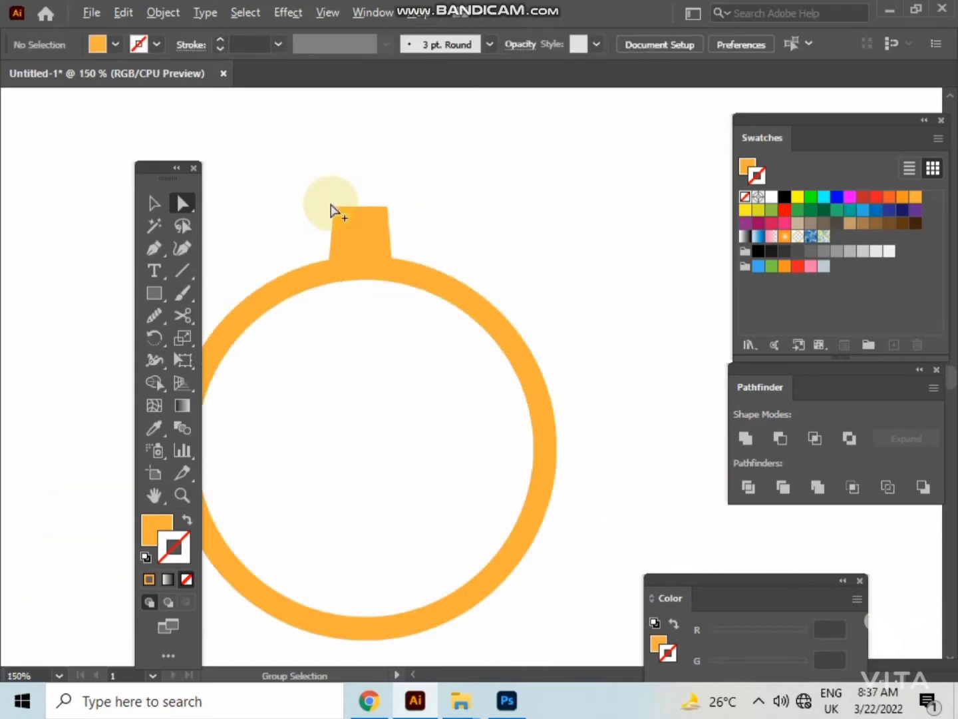
# - Align the tooth and the ring to each other on their horizontal centres
pyautogui.click(153, 203)
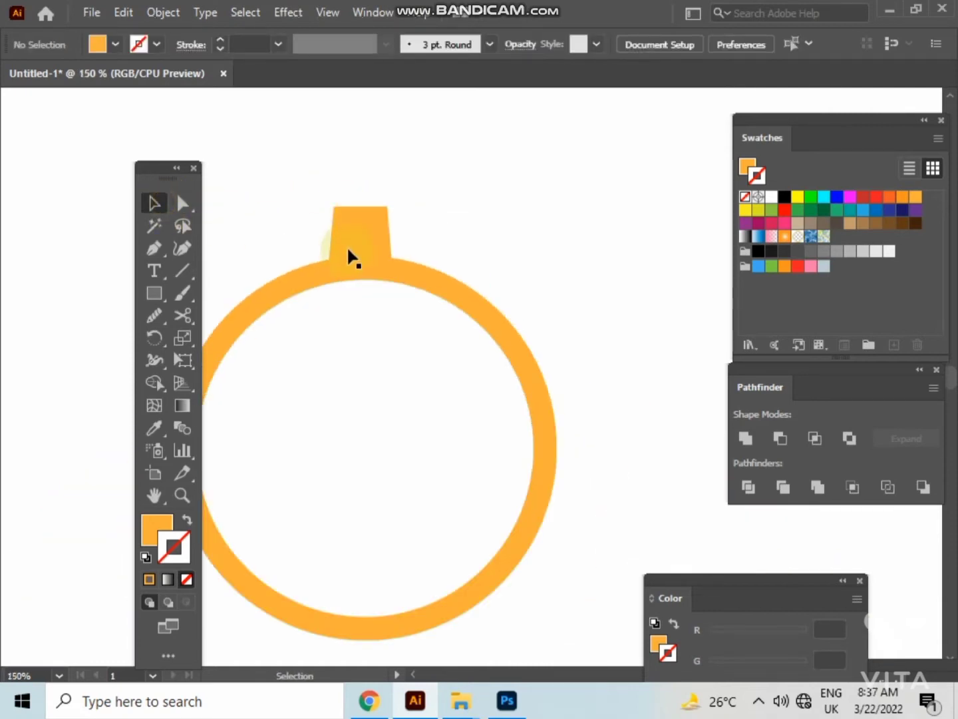
pyautogui.click(354, 230)
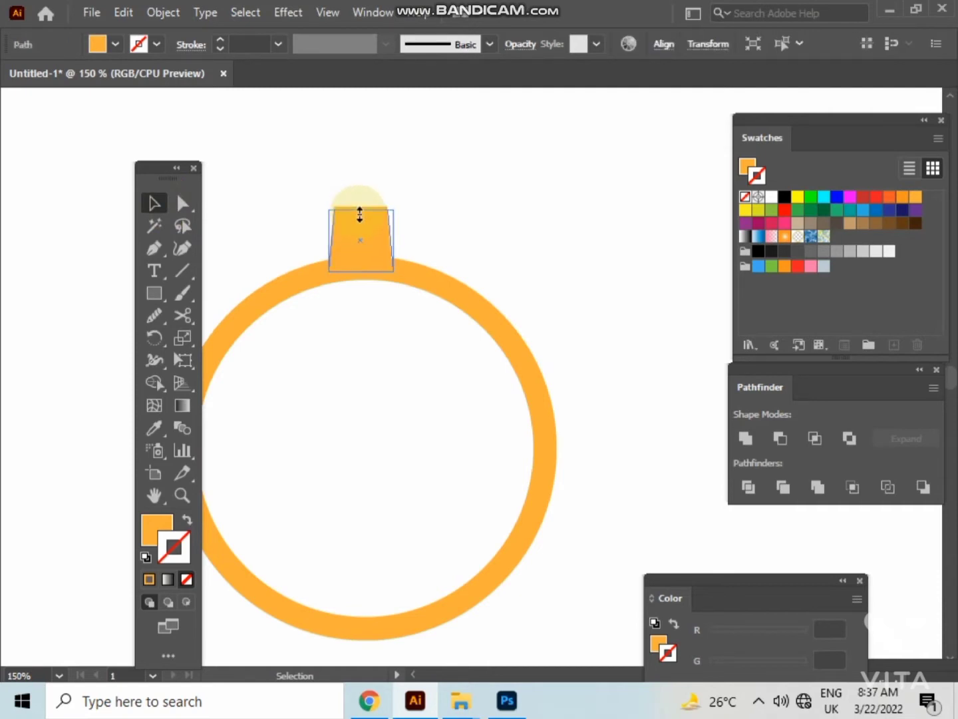
pyautogui.click(375, 187)
pyautogui.press('space')
pyautogui.moveTo(396, 176); pyautogui.dragTo(498, 144)
pyautogui.click(457, 210)
pyautogui.click(363, 217)
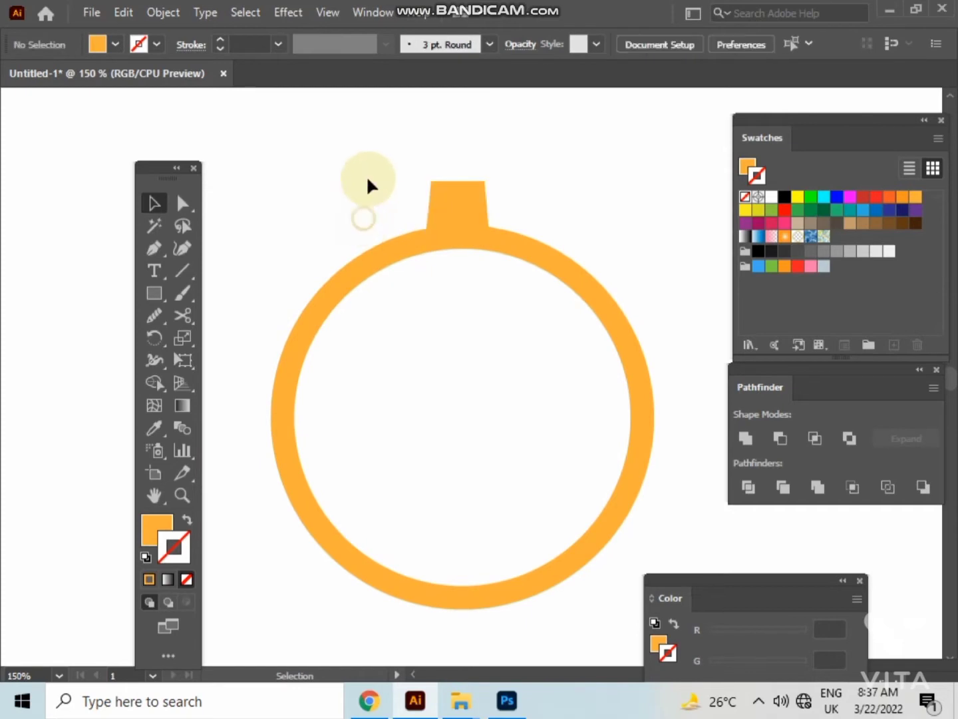
pyautogui.moveTo(391, 164); pyautogui.dragTo(575, 602)
pyautogui.click(739, 45)
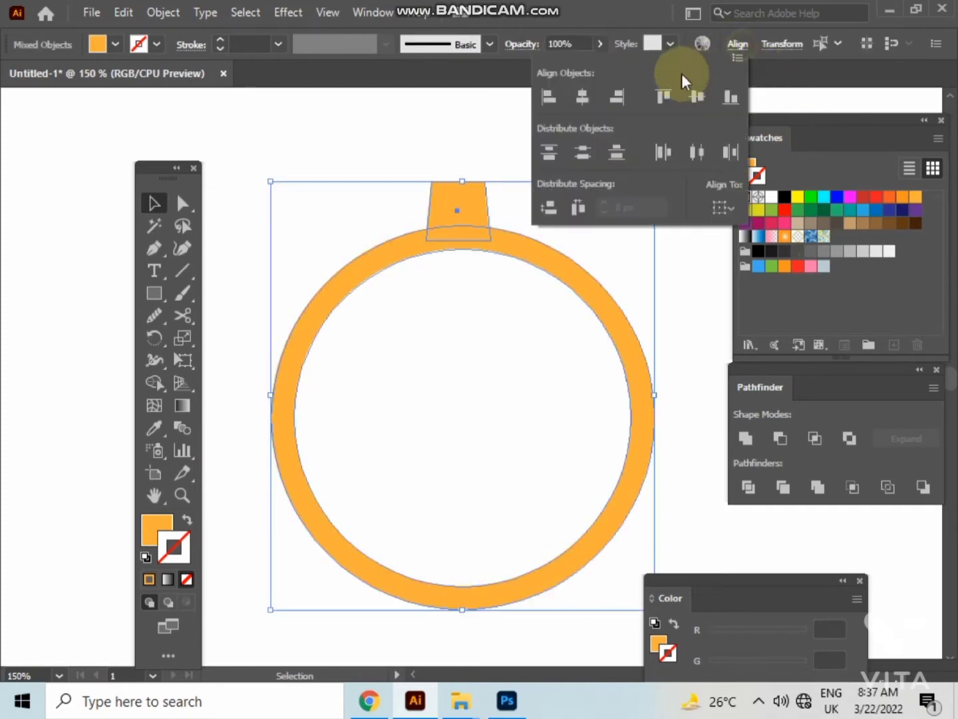
pyautogui.click(584, 91)
pyautogui.click(585, 236)
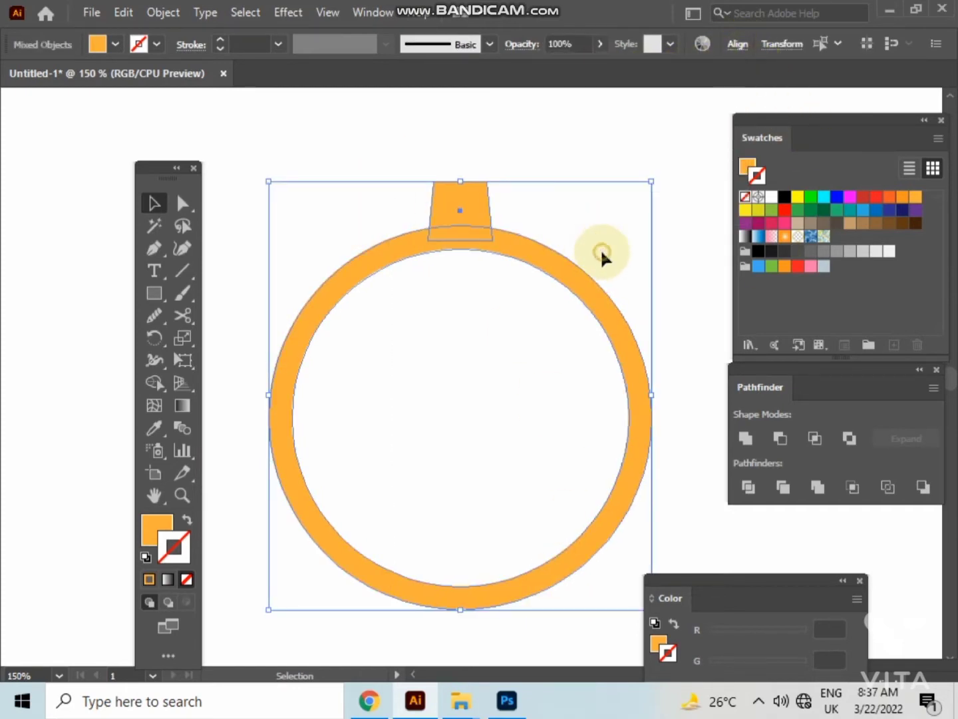
pyautogui.click(600, 249)
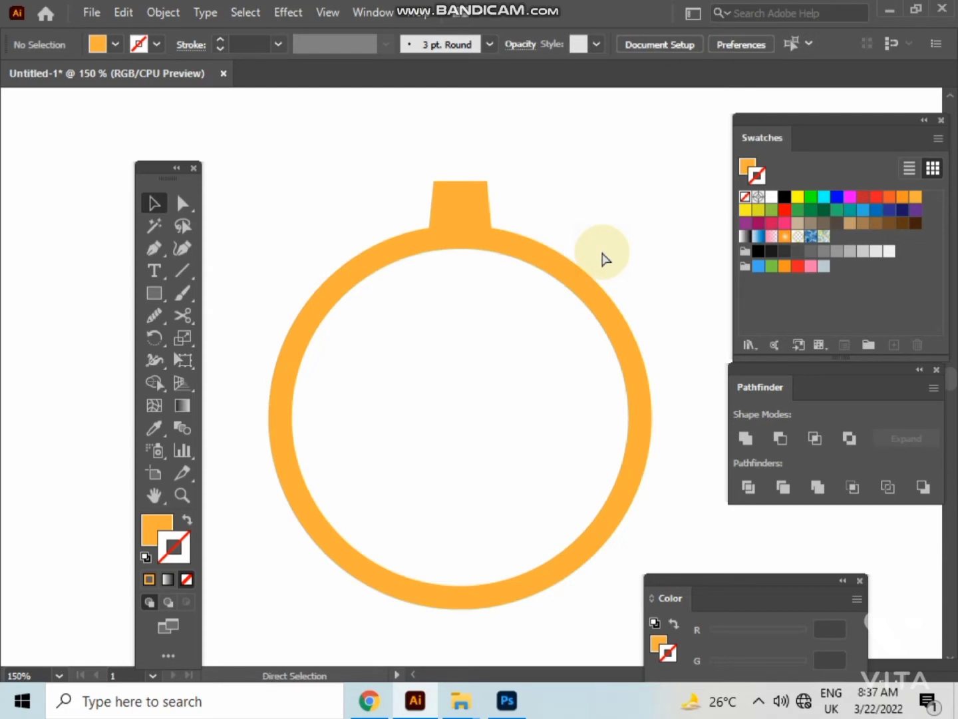
# - Show the rulers and place a horizontal and a vertical guide crossing near the ring's centre
pyautogui.hotkey('ctrl', 'r')
pyautogui.moveTo(533, 97); pyautogui.dragTo(526, 422)
pyautogui.moveTo(10, 353); pyautogui.dragTo(464, 403)
pyautogui.click(493, 320)
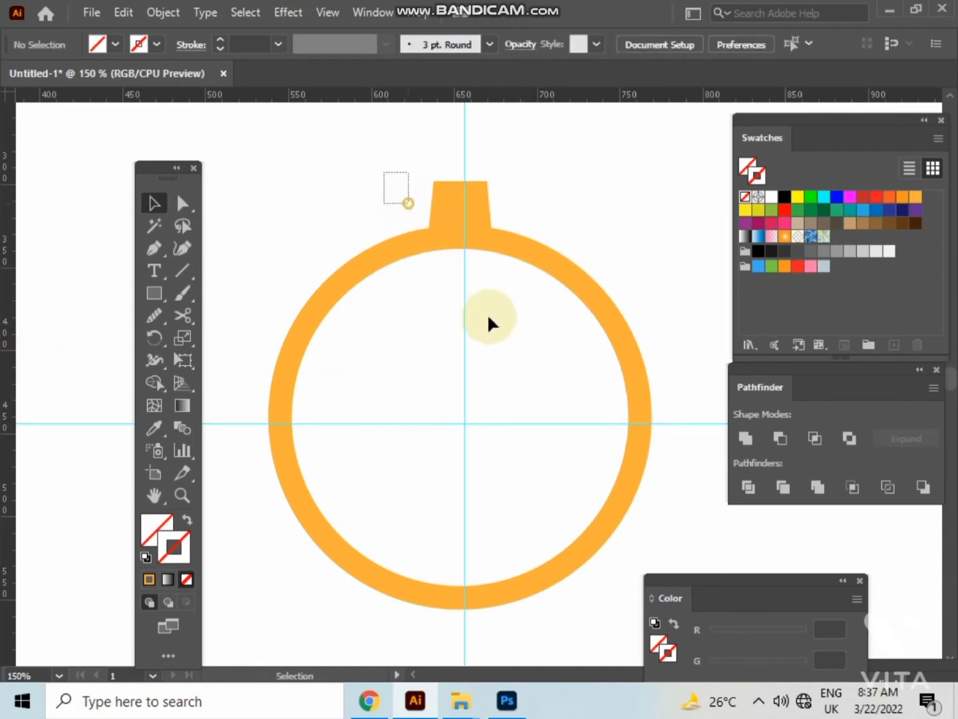
# - Select the ring, the tooth and both guides and align them all to their horizontal and vertical centres
pyautogui.moveTo(384, 171); pyautogui.dragTo(529, 611)
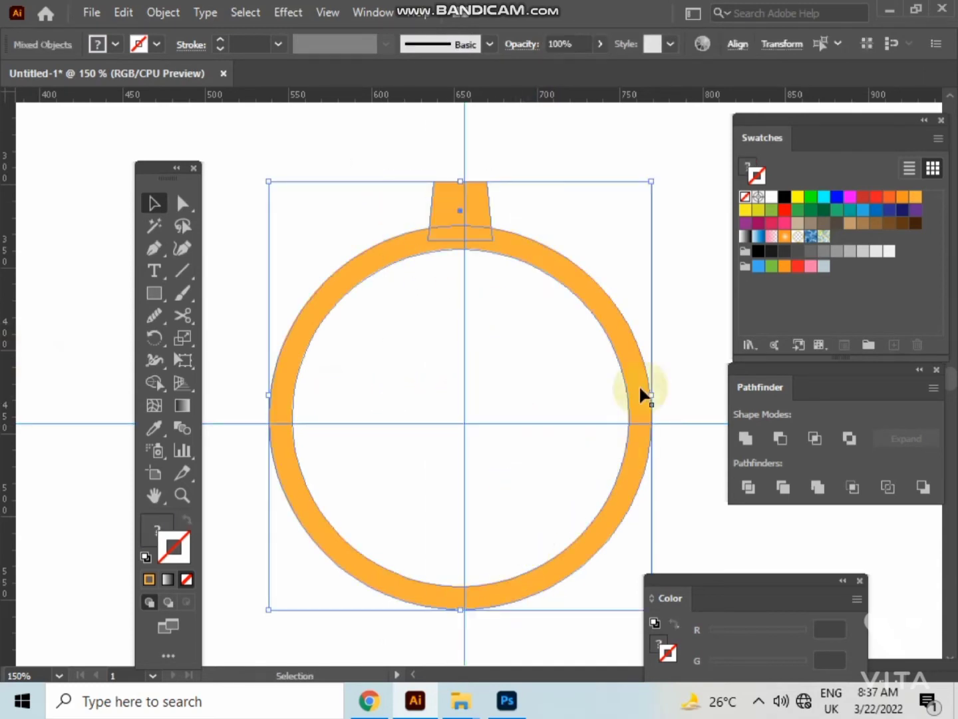
pyautogui.click(738, 45)
pyautogui.click(585, 93)
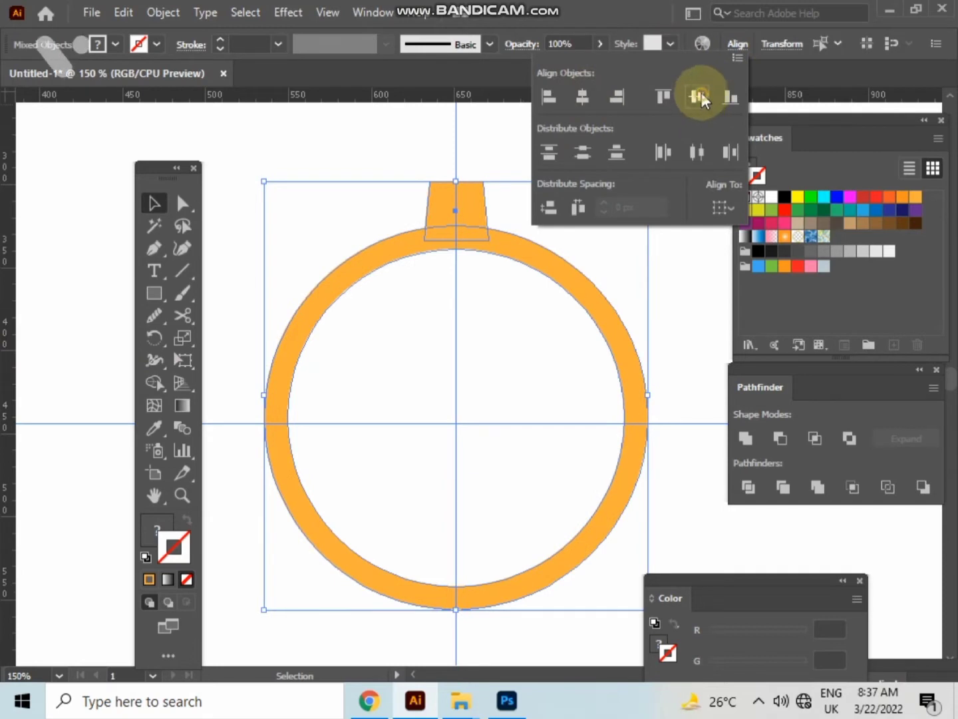
pyautogui.click(696, 97)
pyautogui.click(683, 270)
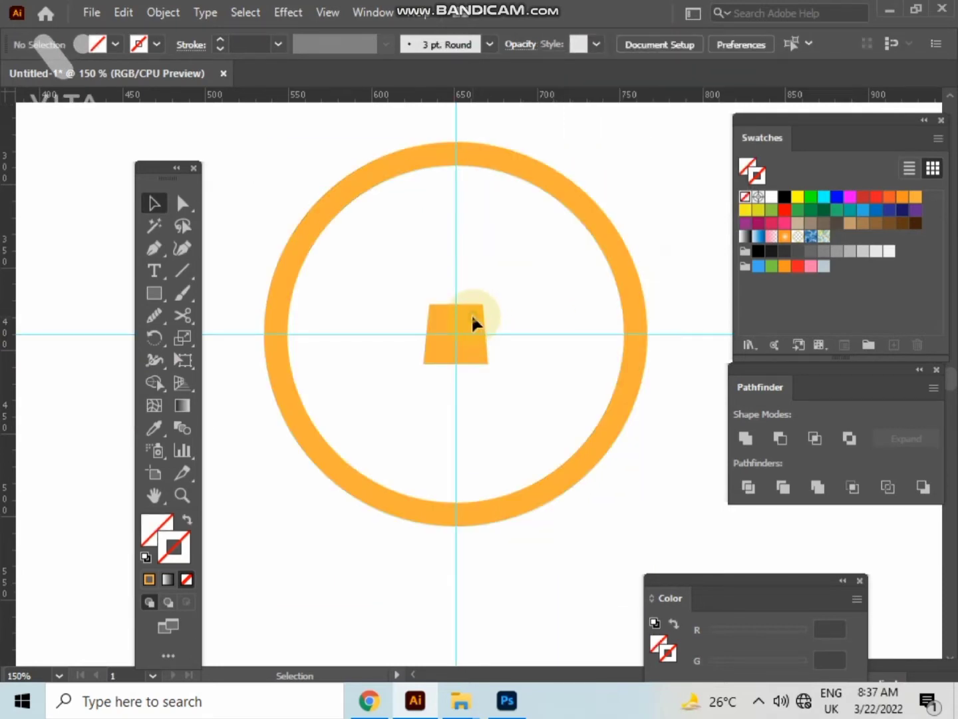
# - Move the tooth from the ring's centre straight up along the vertical guide so it overlaps the ring's top edge
pyautogui.moveTo(473, 319); pyautogui.dragTo(495, 433)
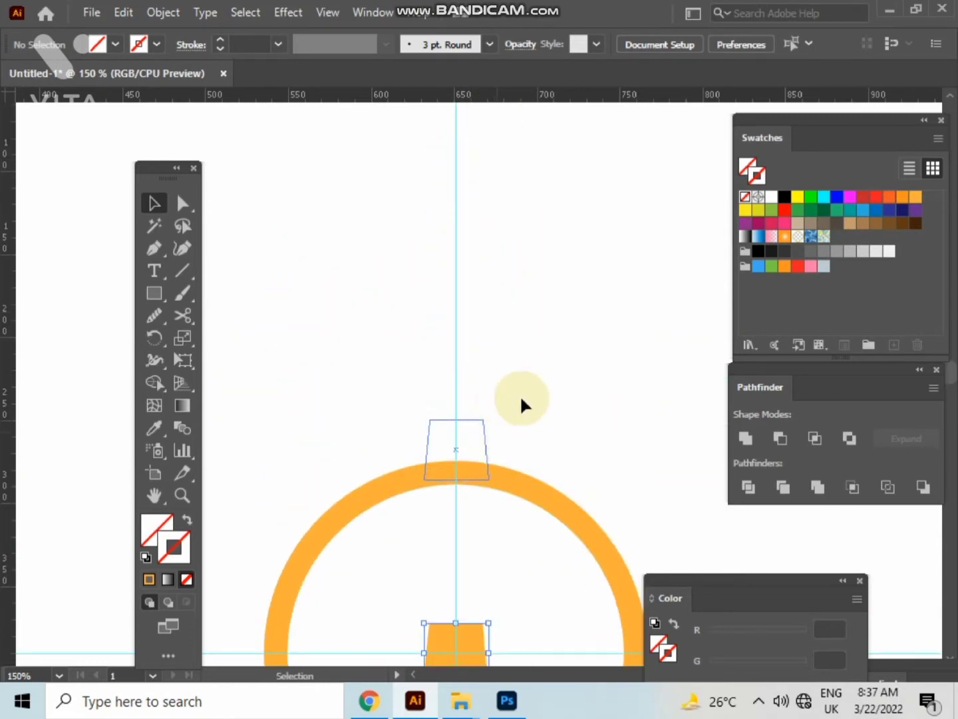
pyautogui.click(533, 375)
pyautogui.hotkey('ctrl', '-')
pyautogui.moveTo(533, 374); pyautogui.dragTo(493, 255)
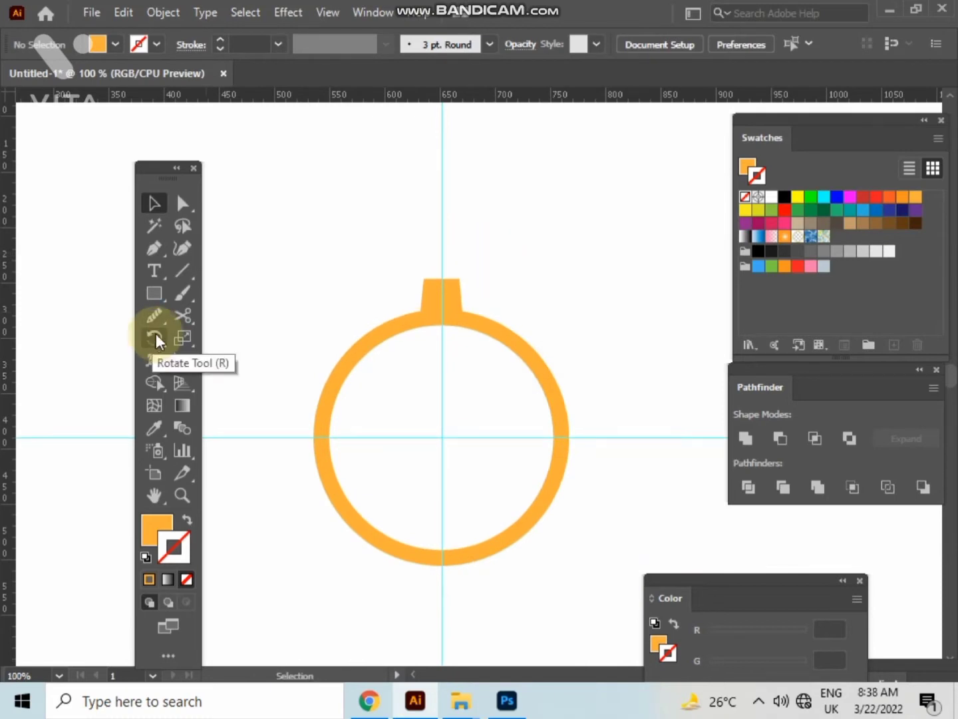
# - Create a rotated copy of the tooth around the guide intersection, with the Rotate tool angle set to 360/15
pyautogui.click(458, 293)
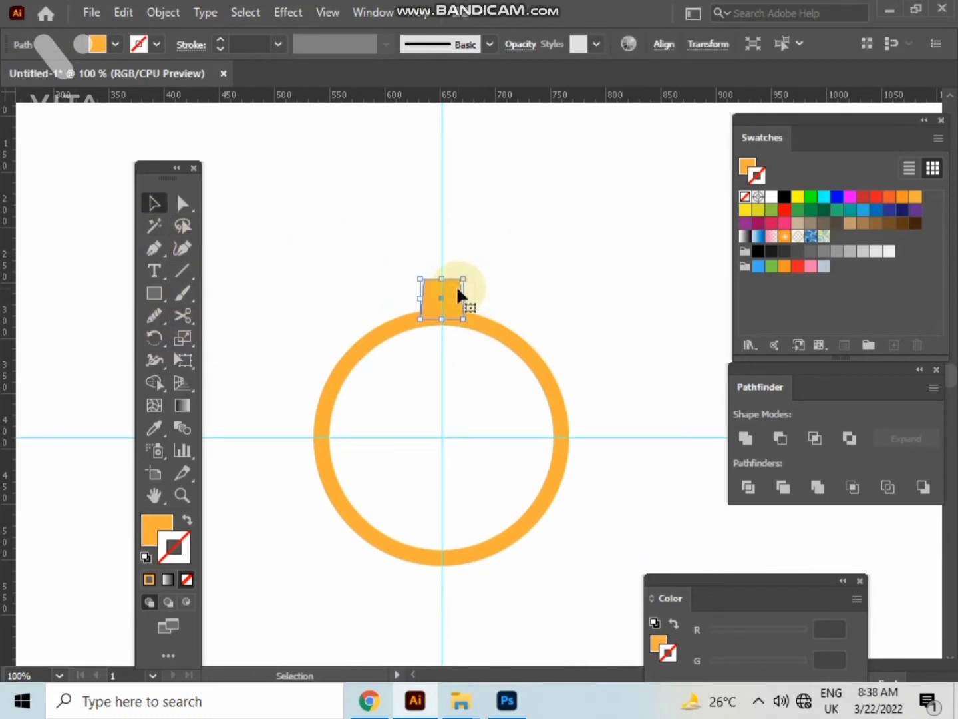
pyautogui.click(147, 340)
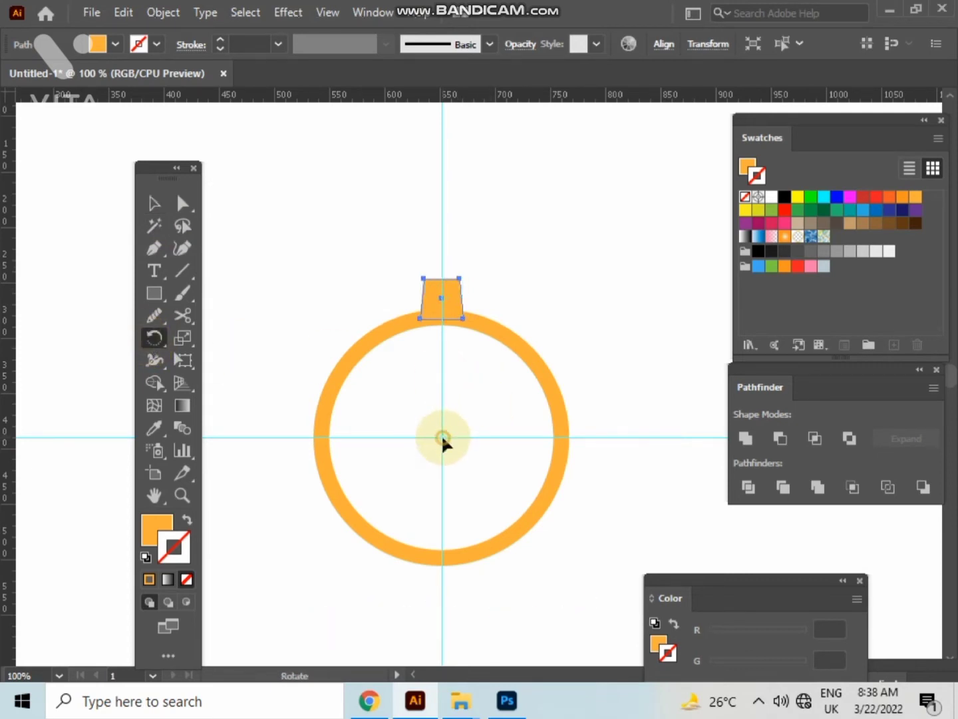
pyautogui.keyDown('alt'); pyautogui.click(442, 437); pyautogui.keyUp('alt')
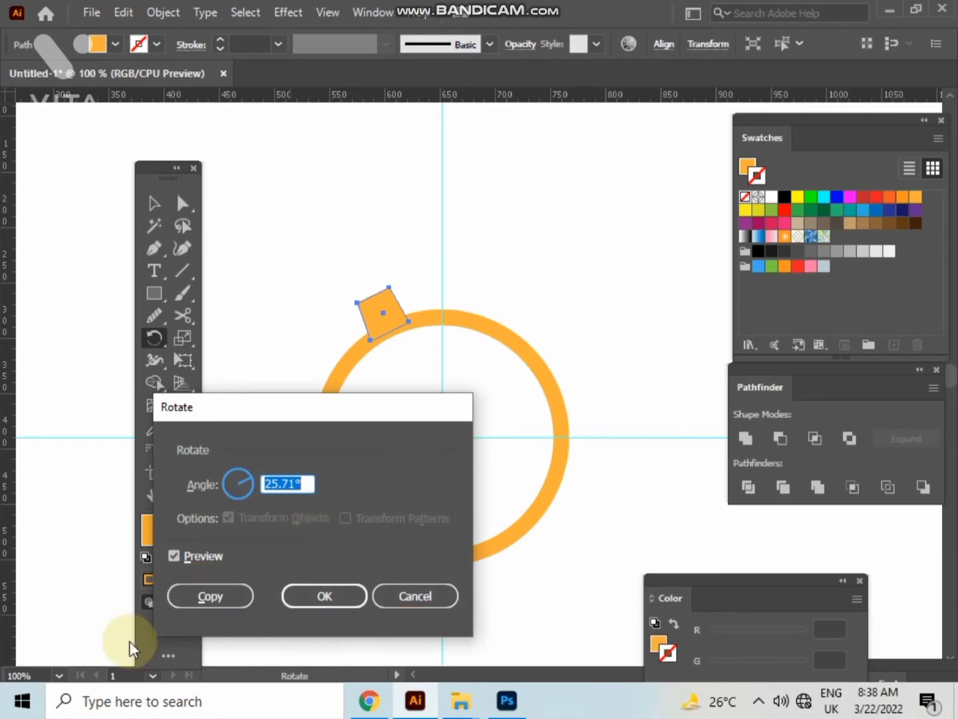
pyautogui.write('360')
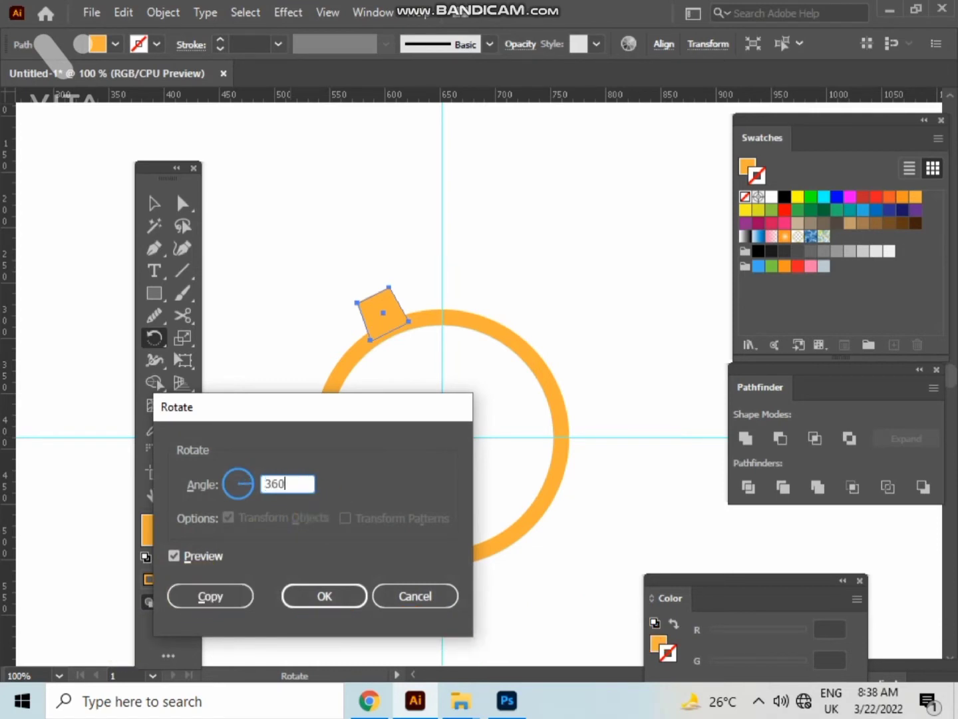
pyautogui.write('/15')
pyautogui.click(198, 603)
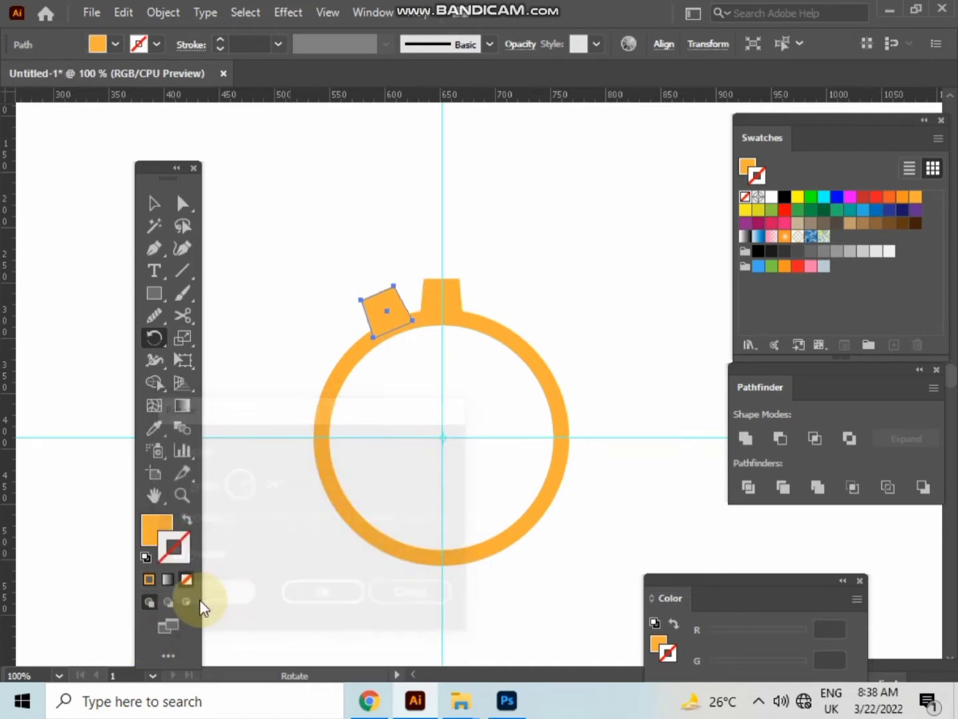
# - Repeat the rotated tooth copy 13 times until 15 evenly spaced teeth surround the ring
pyautogui.hotkey('ctrl', 'd')
pyautogui.hotkey('ctrl', 'd')
pyautogui.hotkey('ctrl', 'd')
pyautogui.hotkey('ctrl', 'd')
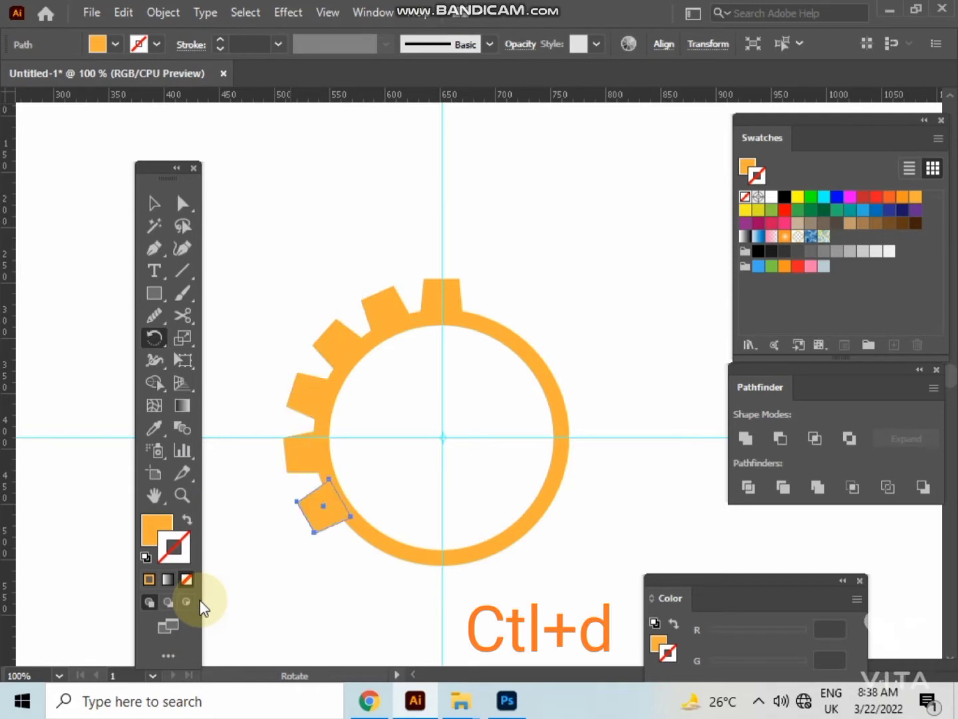
pyautogui.hotkey('ctrl', 'd')
pyautogui.hotkey('ctrl', 'd')
pyautogui.hotkey('ctrl', 'd')
pyautogui.hotkey('ctrl', 'd')
pyautogui.hotkey('ctrl', 'd')
pyautogui.hotkey('ctrl', 'd')
pyautogui.hotkey('ctrl', 'd')
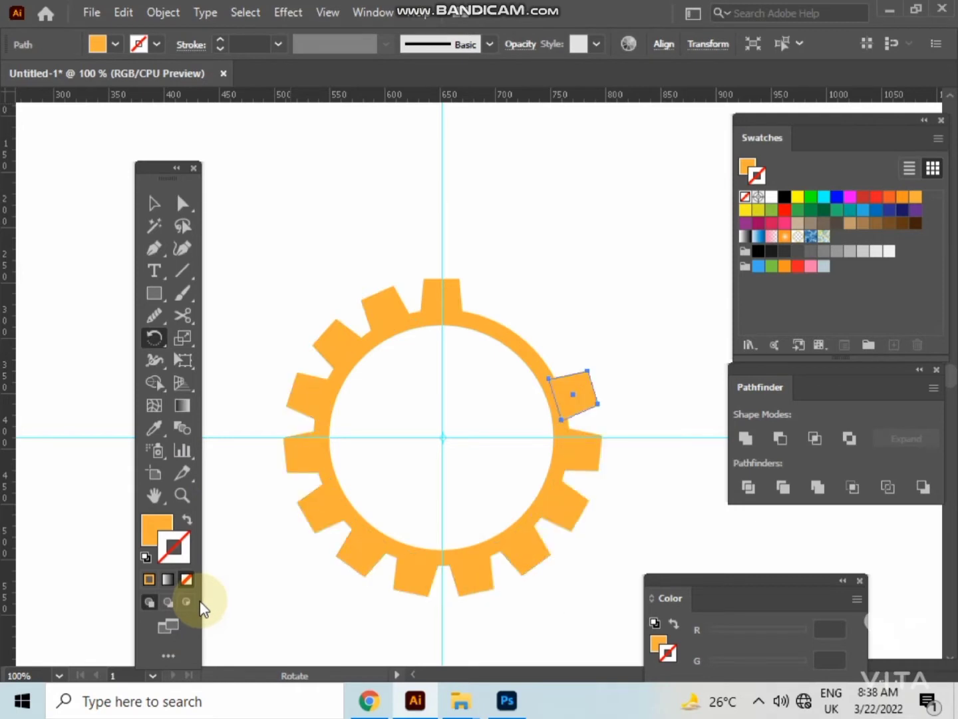
pyautogui.hotkey('ctrl', 'd')
pyautogui.hotkey('ctrl', 'd')
# - Select the horizontal and vertical guides through the ring's centre and delete them
pyautogui.click(154, 206)
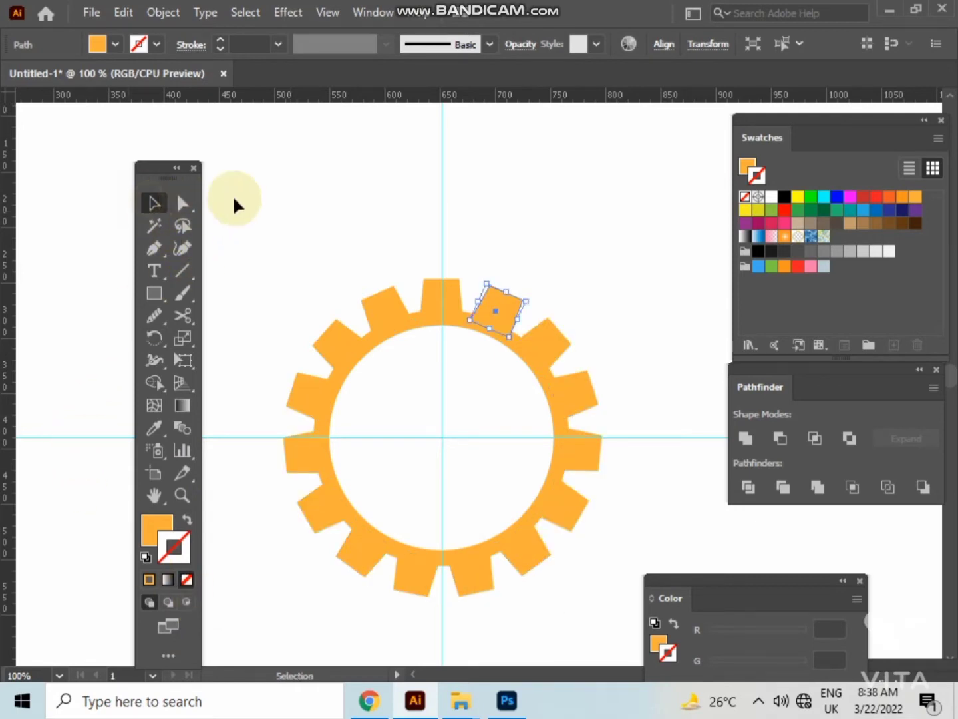
pyautogui.click(347, 379)
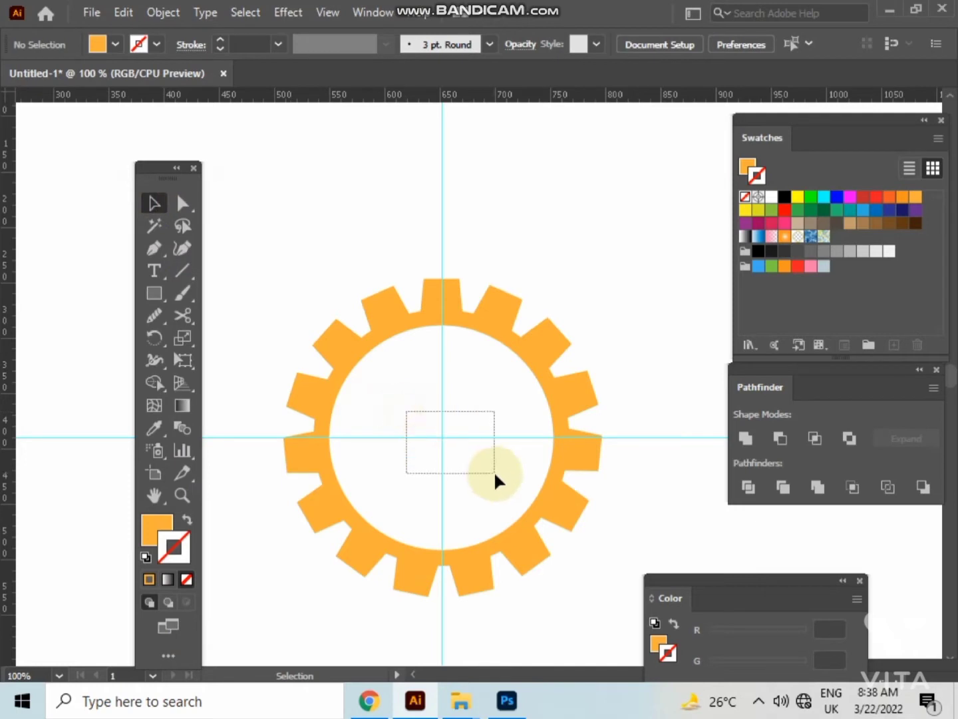
pyautogui.moveTo(495, 471); pyautogui.dragTo(456, 468)
pyautogui.press('Delete')
# - Select the ring with all its teeth and merge them into one gear shape with Pathfinder Unite
pyautogui.scroll(-2, 495, 475)
pyautogui.moveTo(356, 361); pyautogui.dragTo(552, 549)
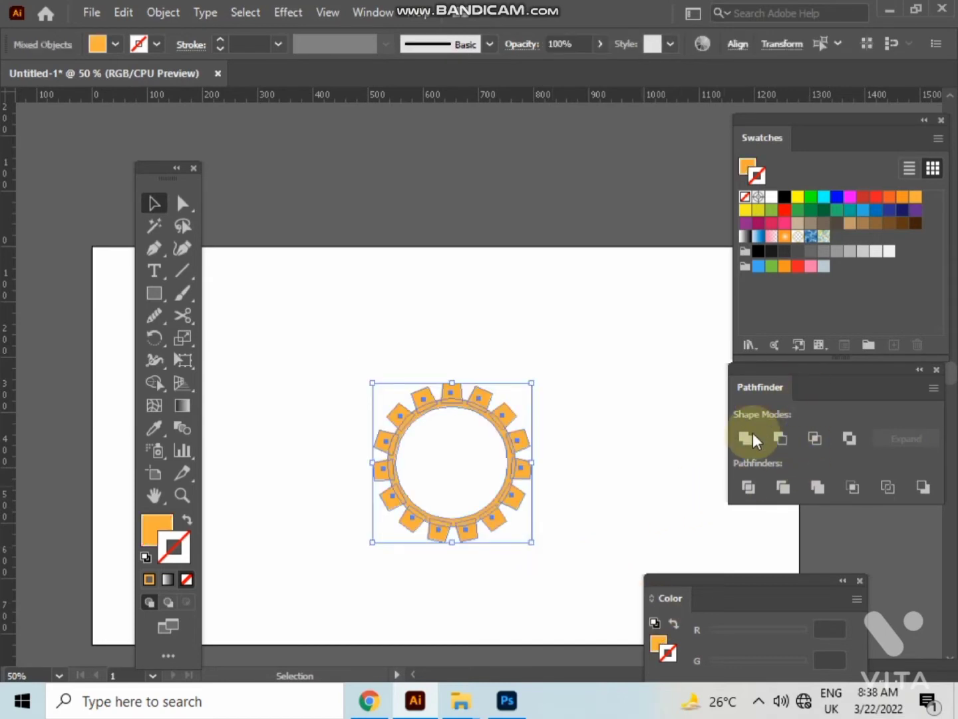
pyautogui.click(747, 436)
pyautogui.click(599, 360)
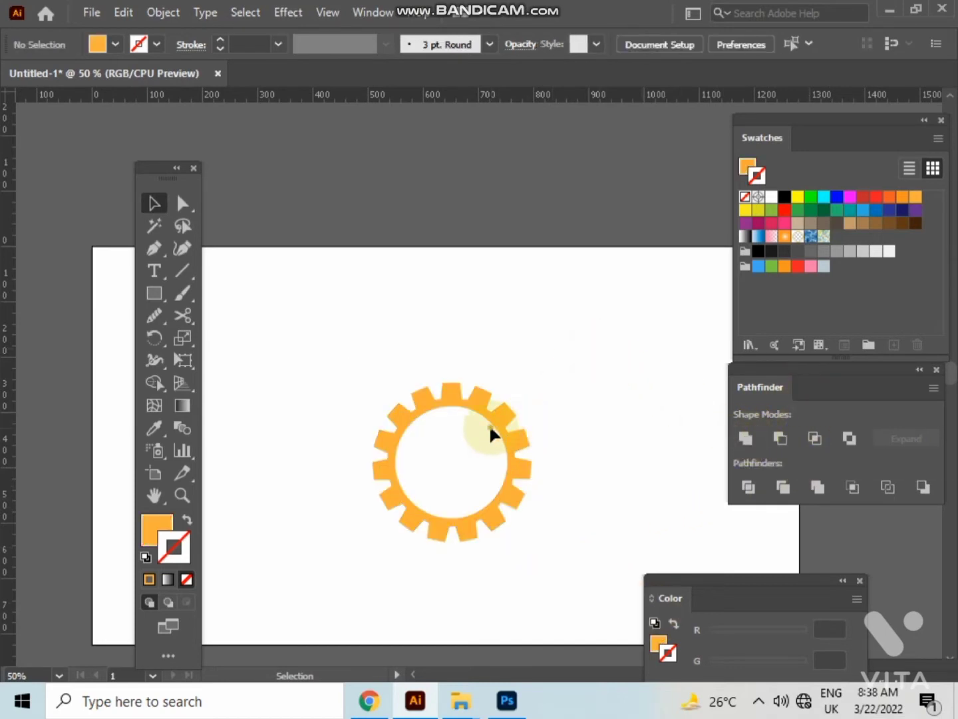
# - Move the gear to the upper-left part of the artboard, leaving the middle free
pyautogui.moveTo(457, 303); pyautogui.dragTo(455, 301)
pyautogui.click(567, 403)
pyautogui.moveTo(495, 420); pyautogui.dragTo(317, 321)
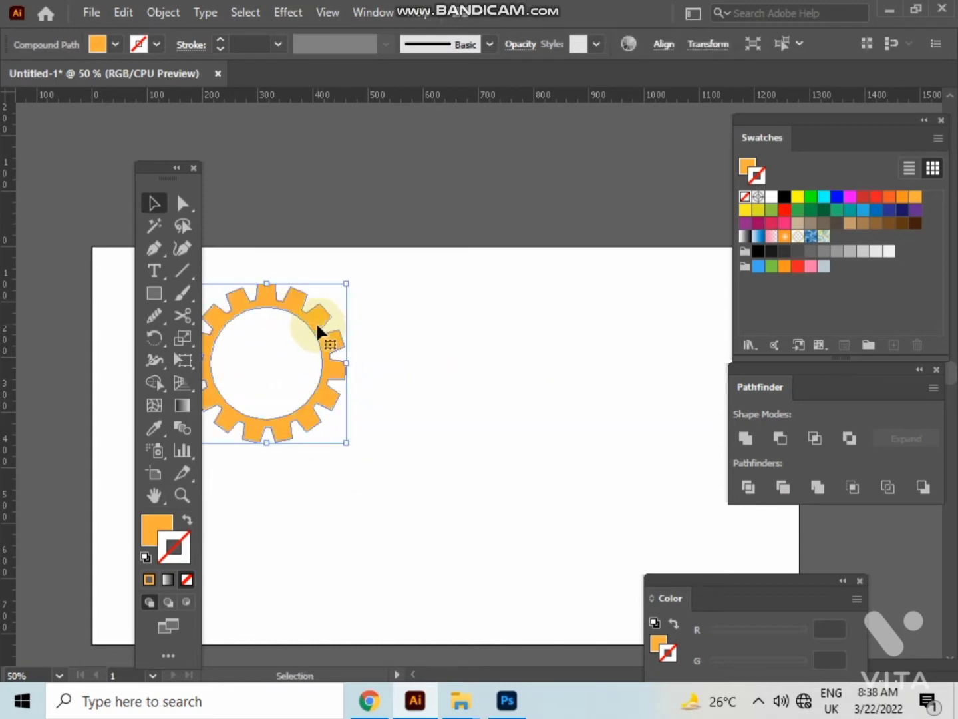
pyautogui.click(428, 271)
pyautogui.moveTo(433, 276); pyautogui.dragTo(410, 282)
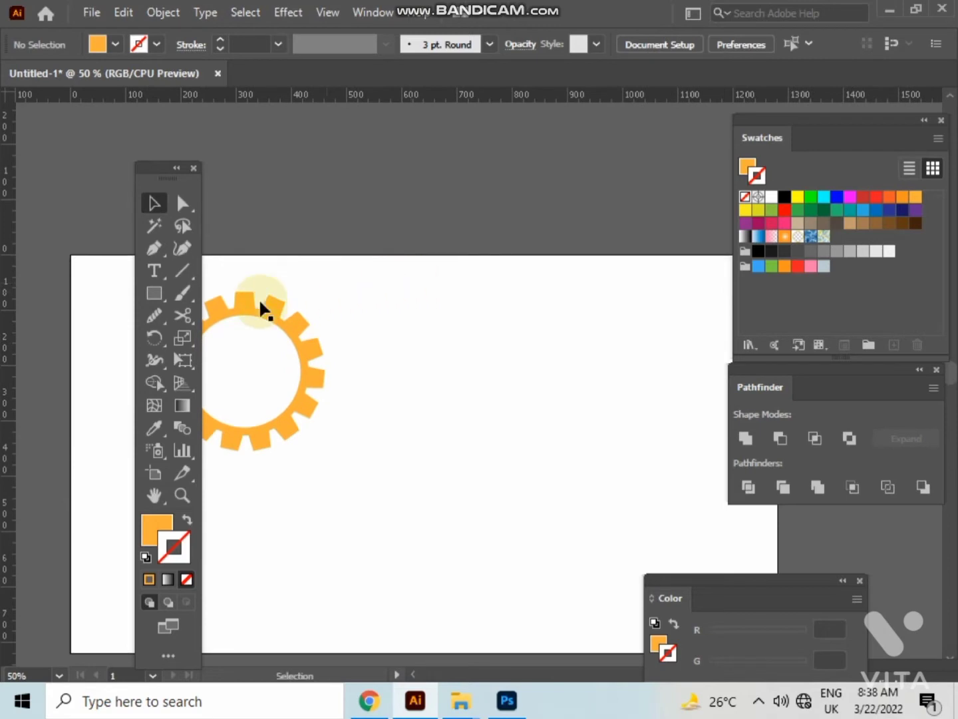
# - Draw an orange circle with the Ellipse tool in the middle of the artboard, beside the gear
pyautogui.click(162, 295)
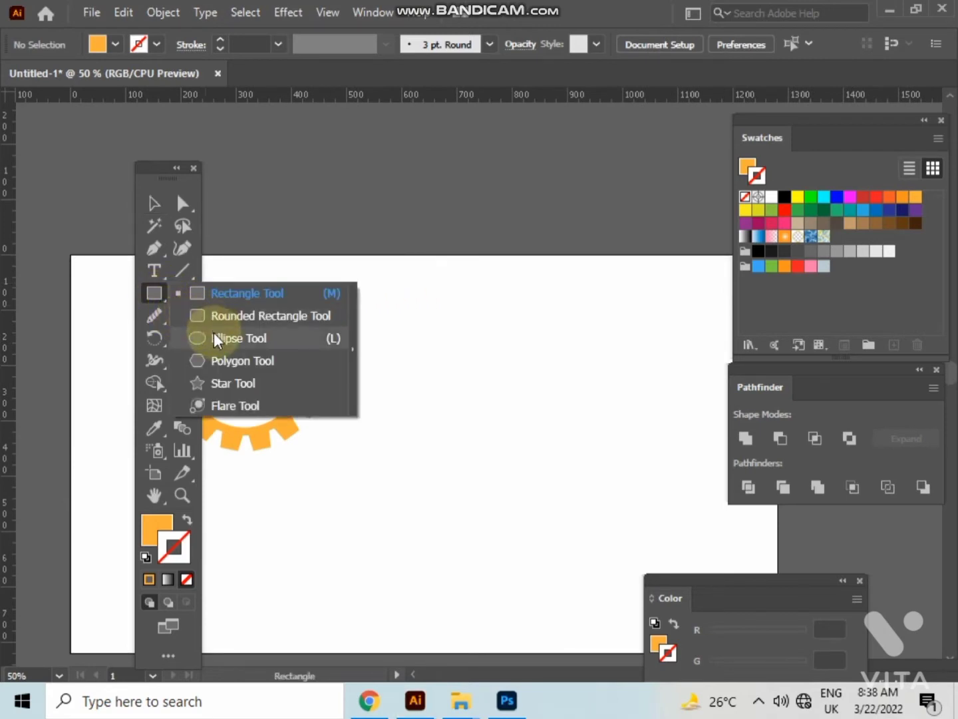
pyautogui.click(213, 333)
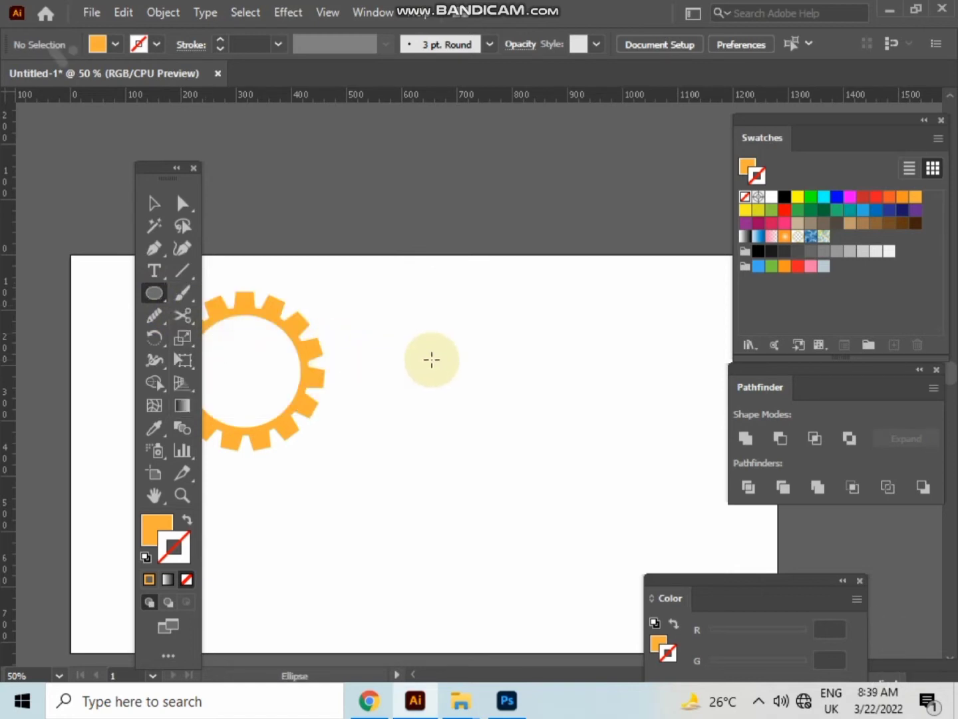
pyautogui.moveTo(431, 360); pyautogui.dragTo(597, 525)
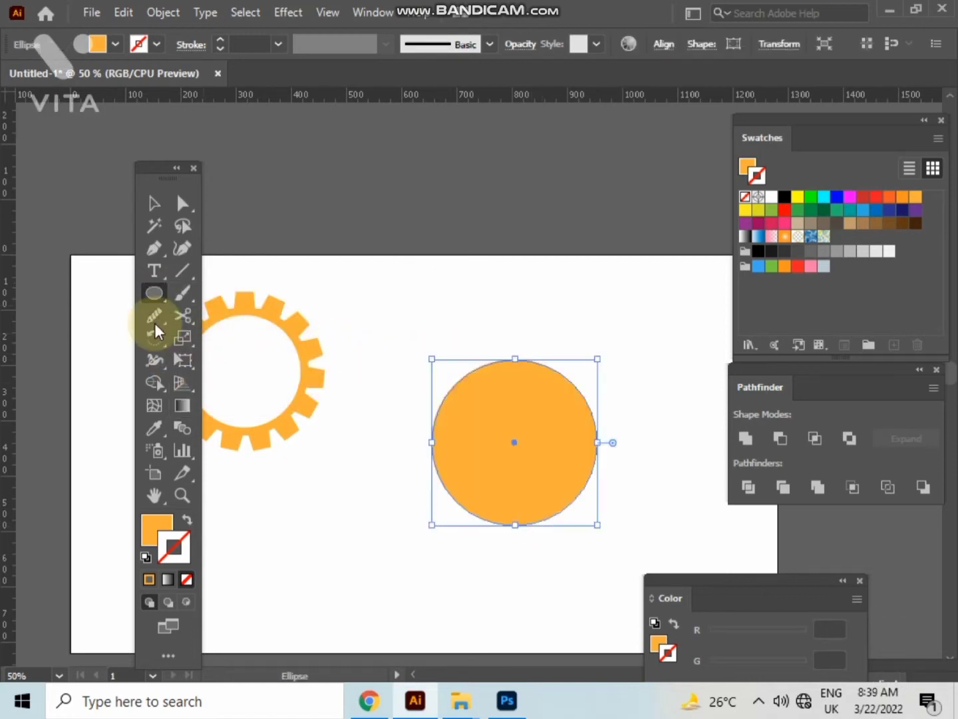
pyautogui.click(153, 203)
pyautogui.click(415, 230)
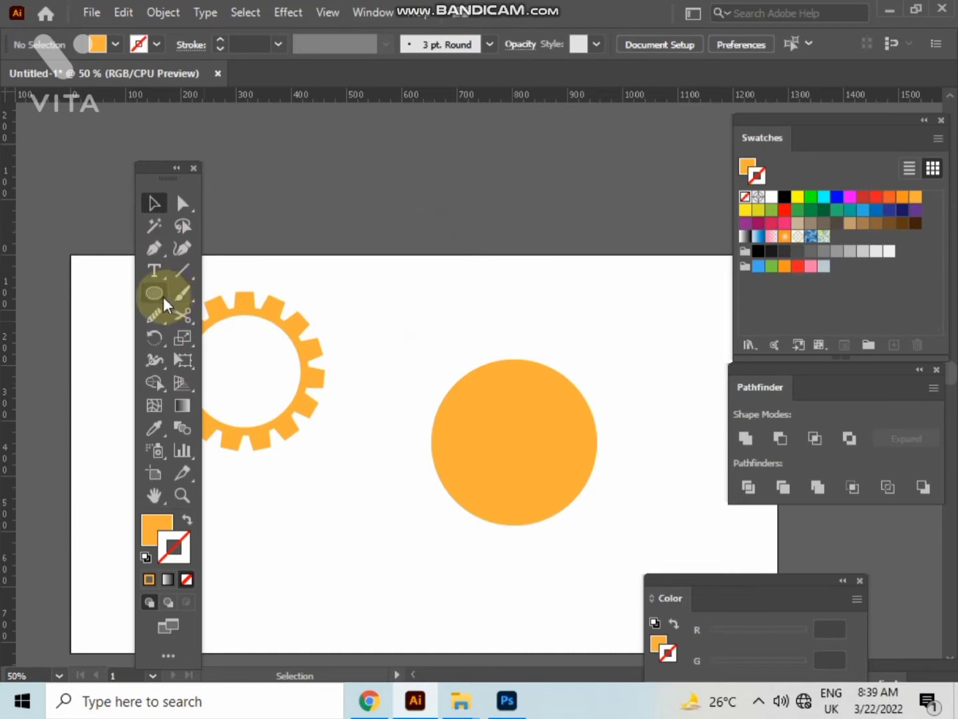
# - Draw a tall rectangle about half the circle's width, from above the artboard's upper edge to just below the circle's centre
pyautogui.click(162, 296)
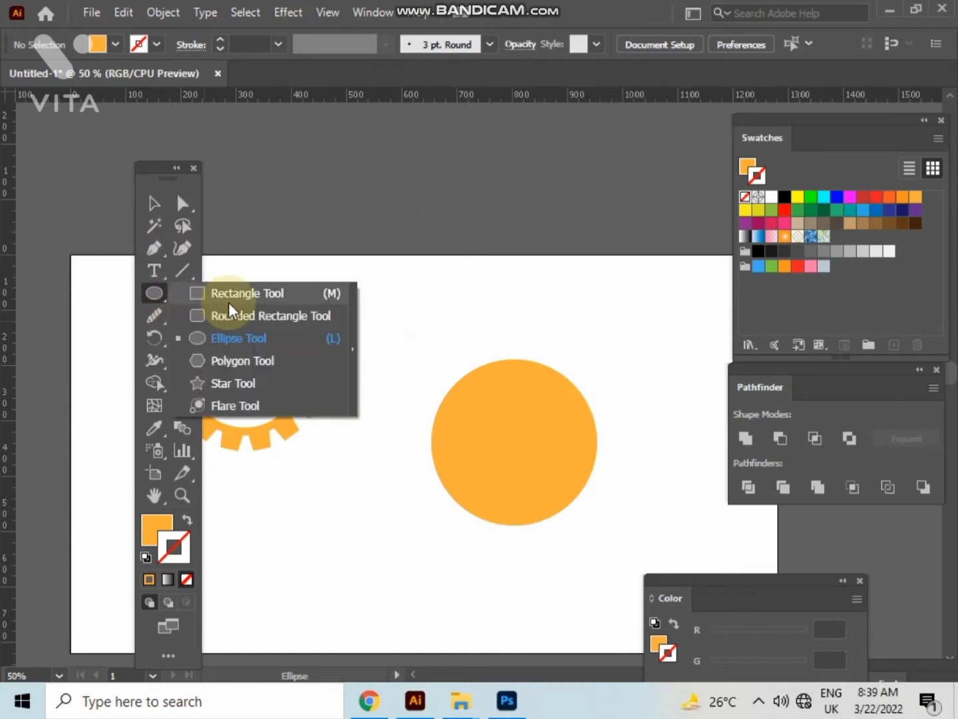
pyautogui.click(232, 296)
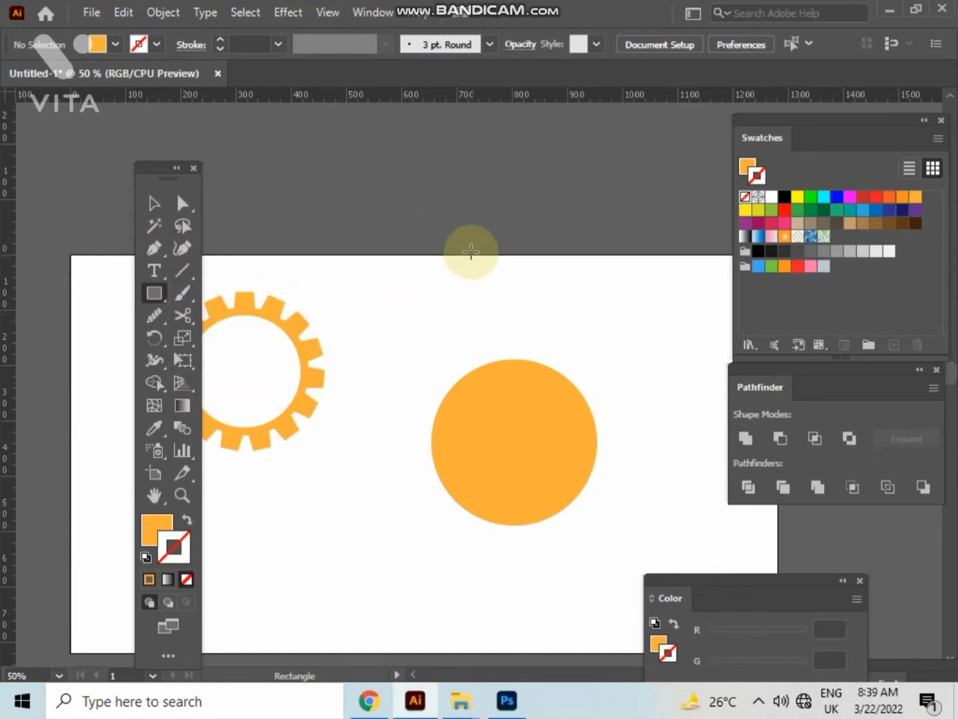
pyautogui.moveTo(471, 247); pyautogui.dragTo(555, 458)
pyautogui.click(154, 203)
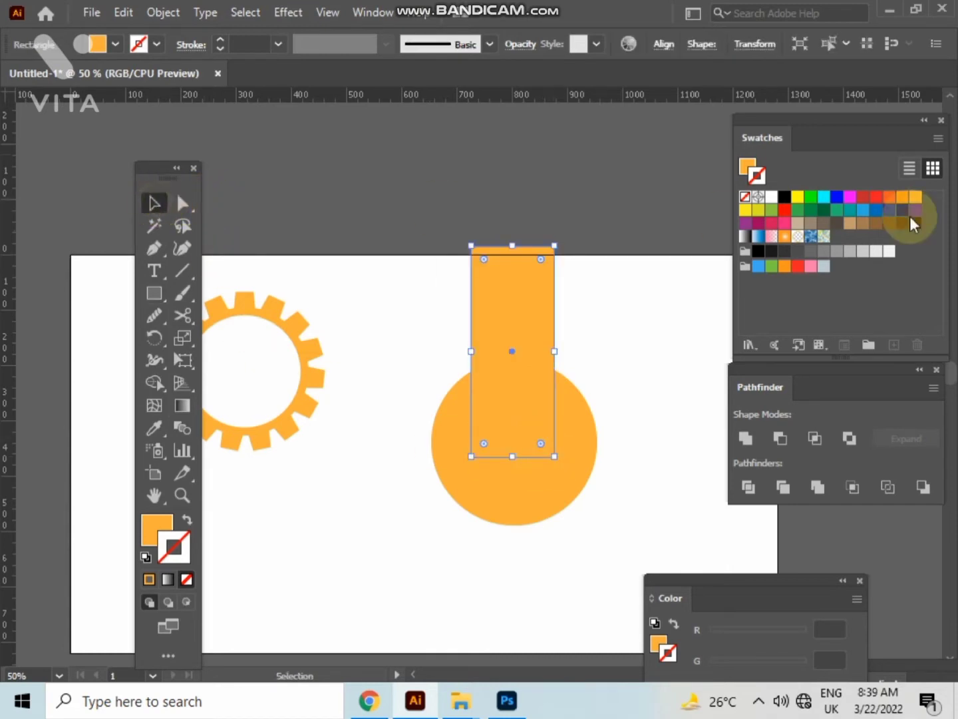
# - Fill the tall rectangle with blue and remove its stroke
pyautogui.click(837, 197)
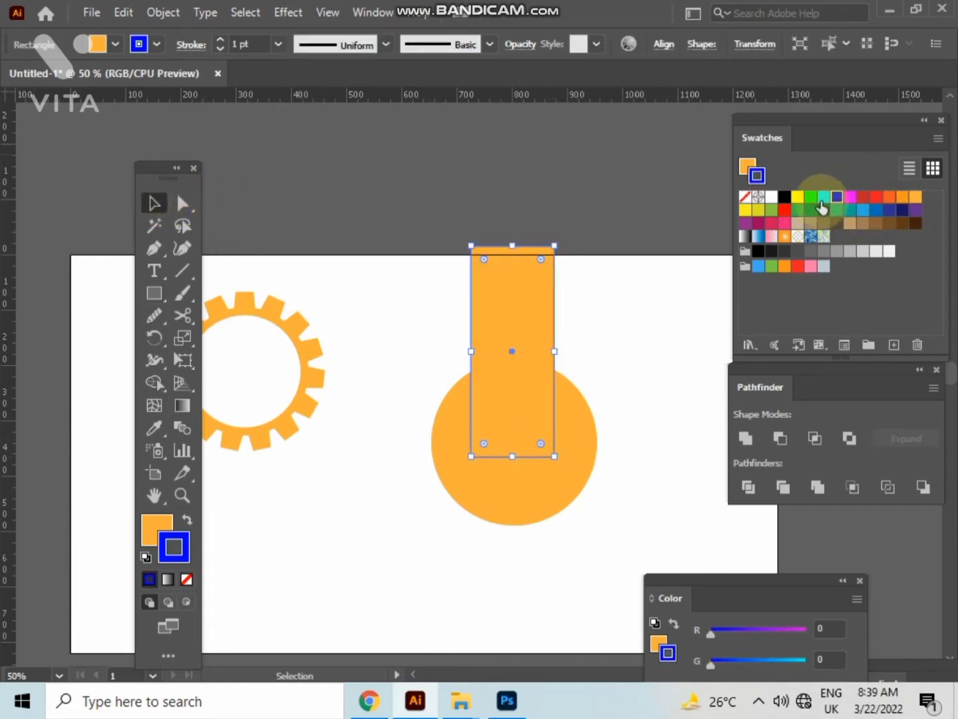
pyautogui.click(188, 520)
pyautogui.click(187, 578)
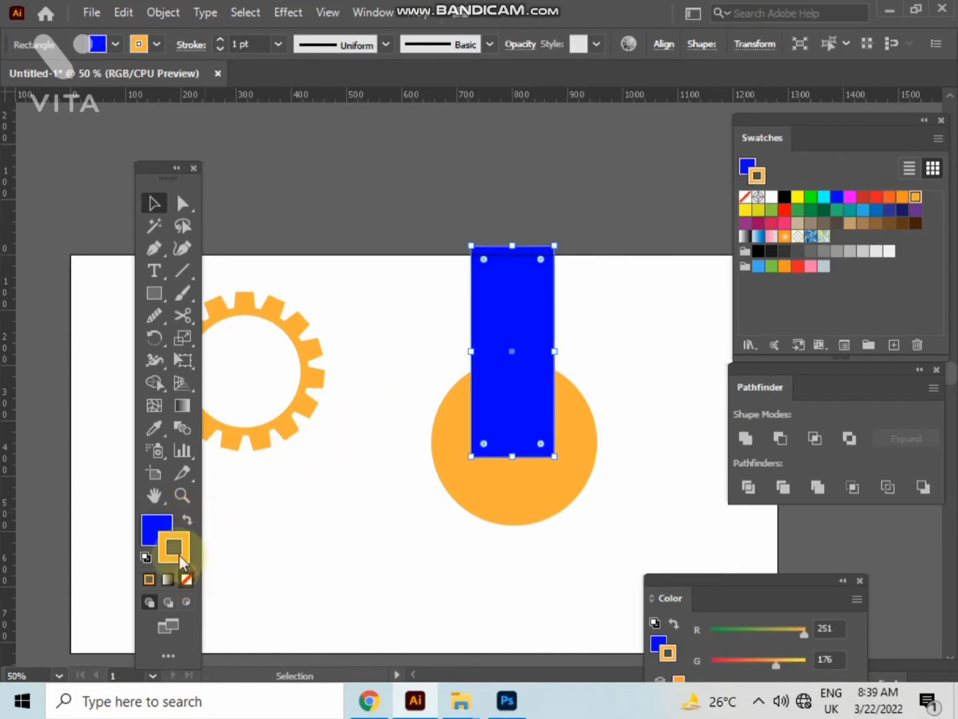
pyautogui.click(165, 530)
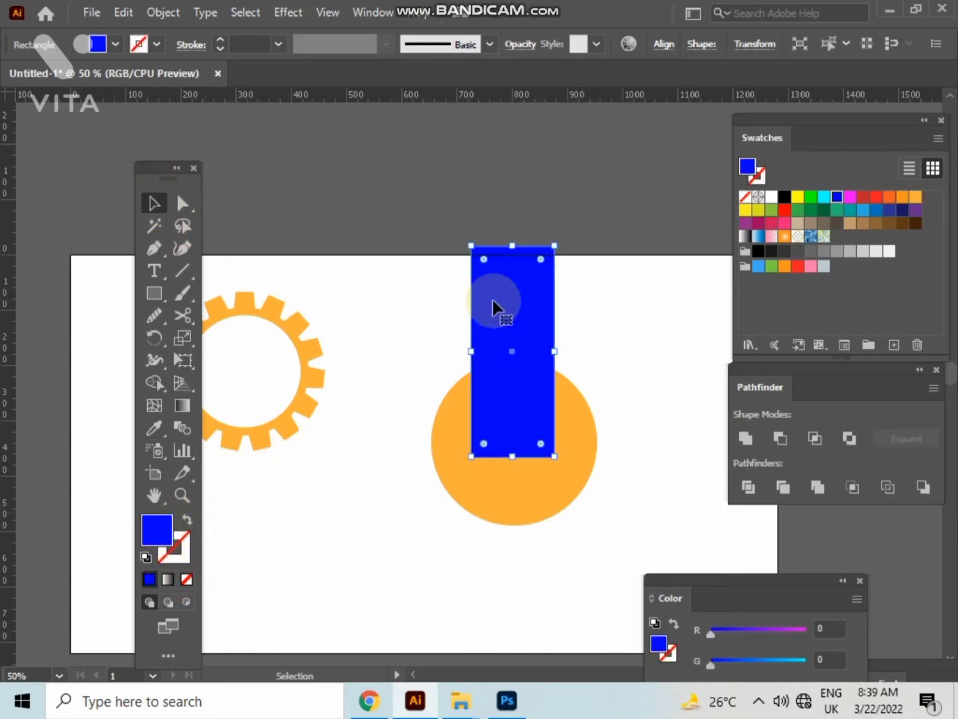
# - Fully round the blue rectangle's corners into a pill shape and move it slightly down over the circle
pyautogui.click(196, 210)
pyautogui.moveTo(485, 443); pyautogui.dragTo(518, 401)
pyautogui.click(153, 203)
pyautogui.click(410, 311)
pyautogui.click(620, 373)
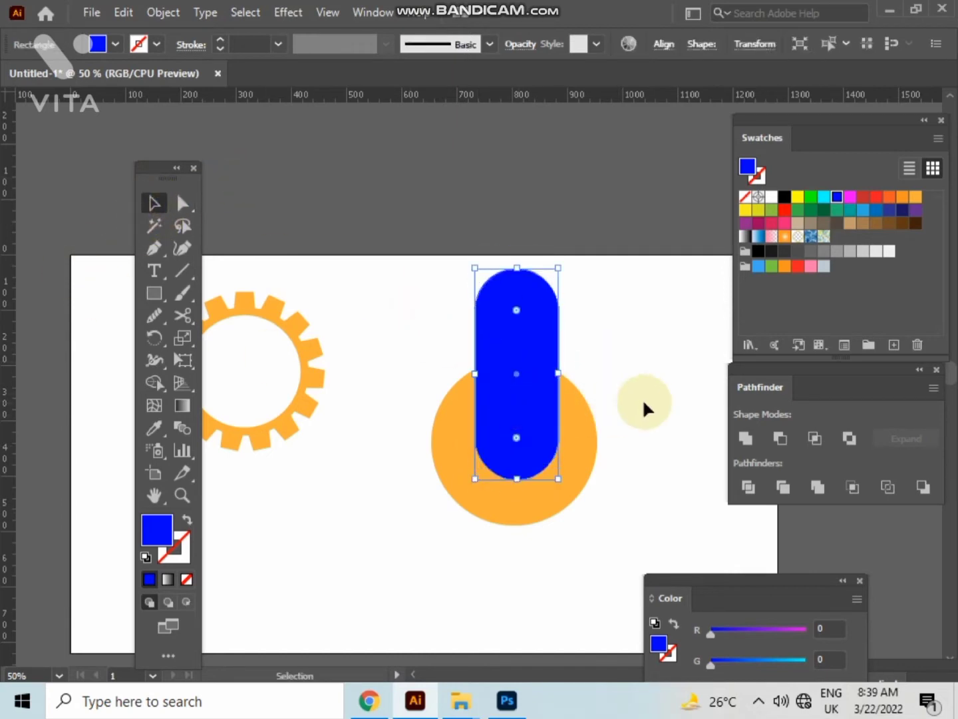
# - Select the blue pill shape and the orange circle and align their horizontal centres
pyautogui.click(643, 399)
pyautogui.moveTo(401, 426); pyautogui.dragTo(605, 545)
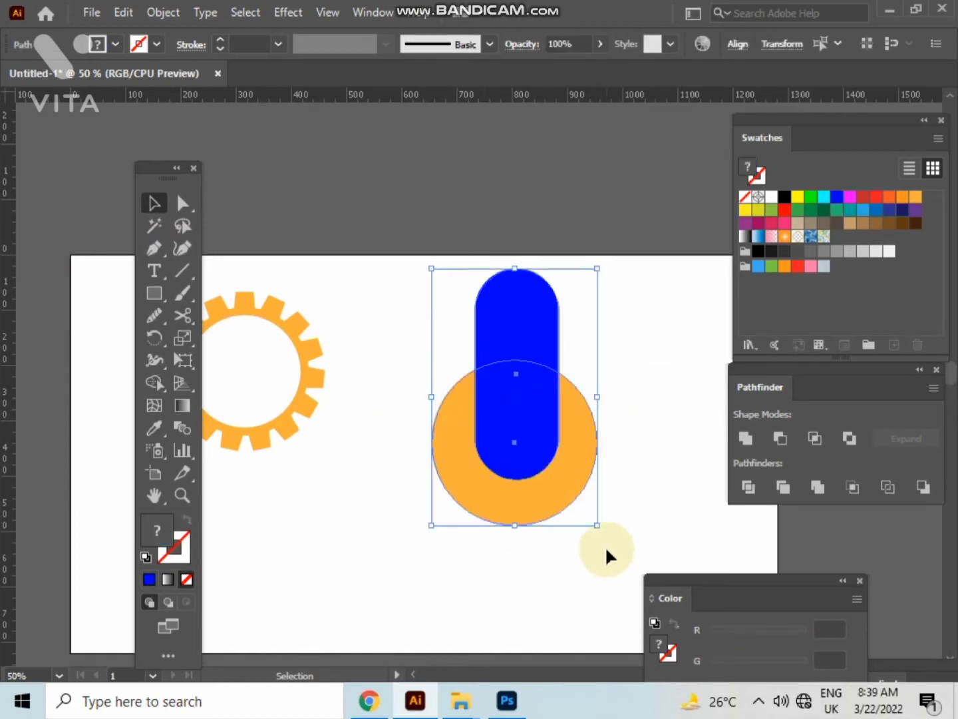
pyautogui.click(741, 44)
pyautogui.click(578, 99)
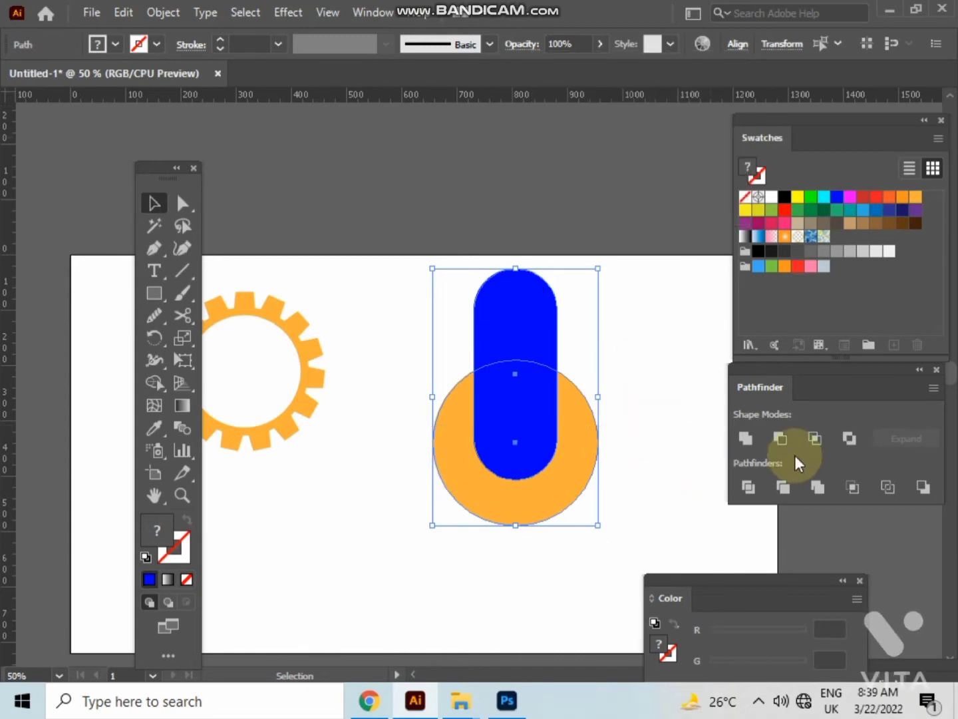
# - Cut the pill shape out of the circle with Minus Front and move the resulting wrench head up
pyautogui.click(781, 440)
pyautogui.click(628, 370)
pyautogui.scroll(-2, 628, 369)
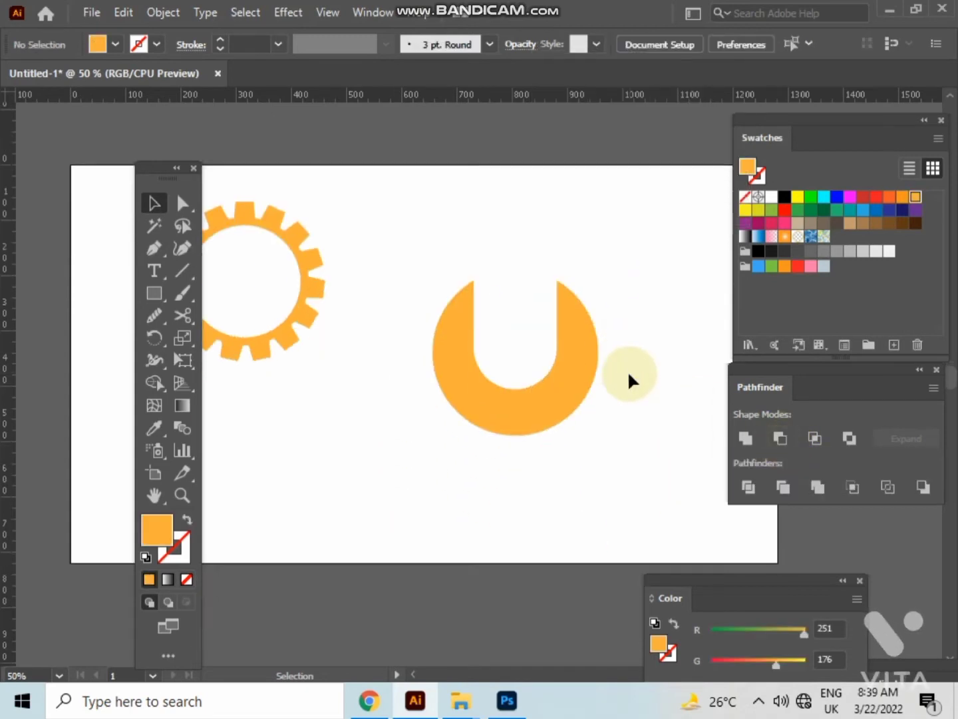
pyautogui.moveTo(539, 391); pyautogui.dragTo(534, 334)
pyautogui.click(609, 280)
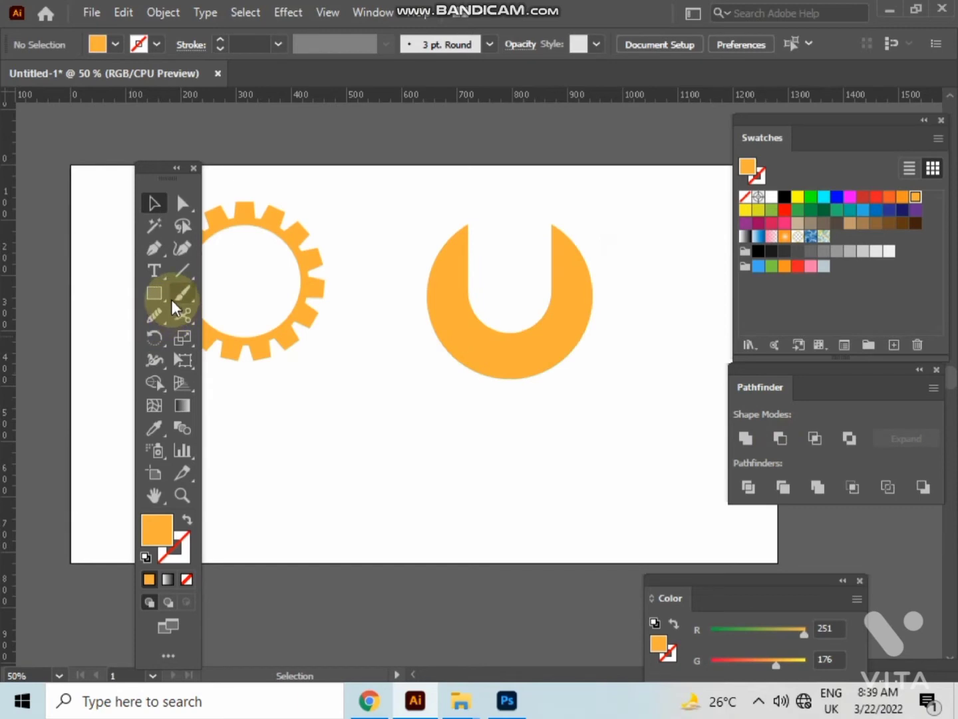
# - Draw a long, narrow orange rectangle as a handle running down from the lower edge of the wrench head
pyautogui.moveTo(171, 299); pyautogui.dragTo(207, 296)
pyautogui.moveTo(488, 355); pyautogui.dragTo(548, 612)
pyautogui.click(151, 205)
pyautogui.click(381, 410)
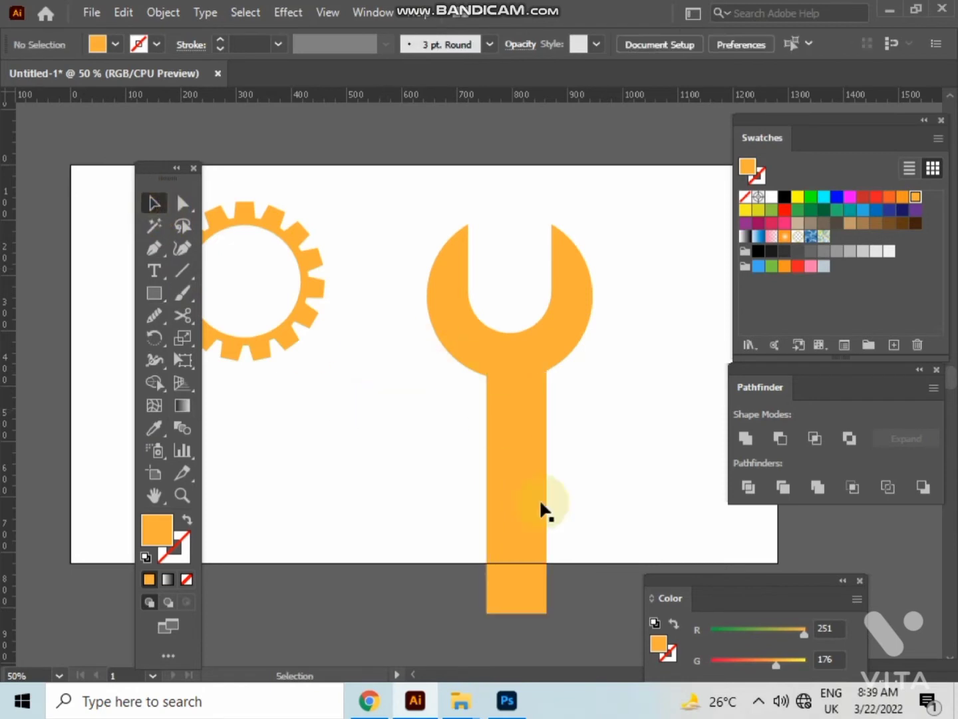
# - Select the wrench head and handle and align their horizontal centres
pyautogui.moveTo(563, 413); pyautogui.dragTo(564, 416)
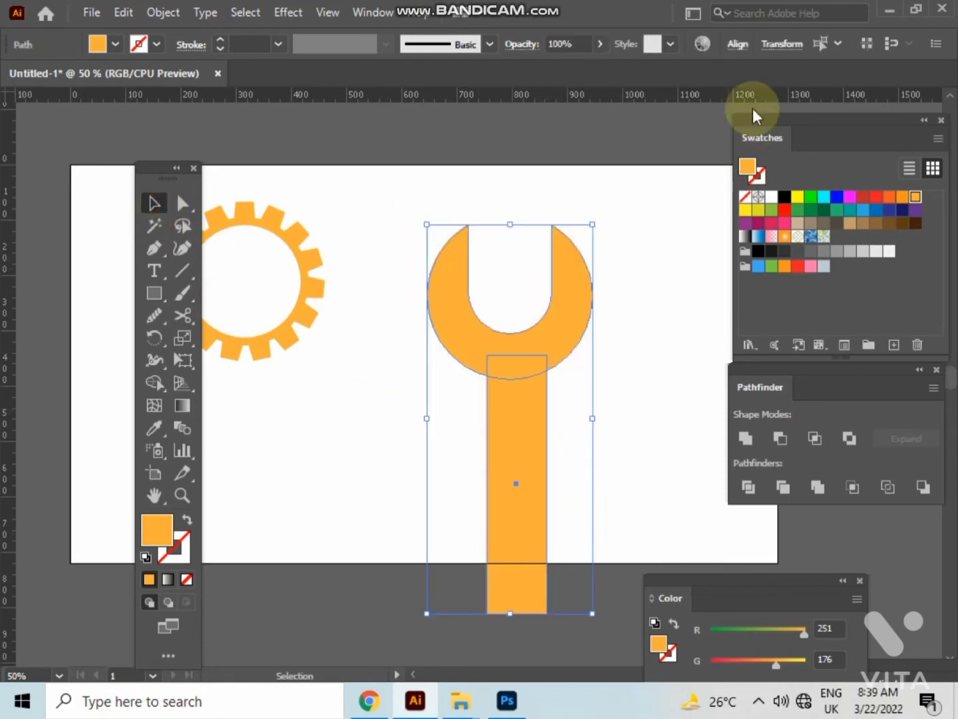
pyautogui.click(737, 43)
pyautogui.click(583, 99)
pyautogui.click(653, 311)
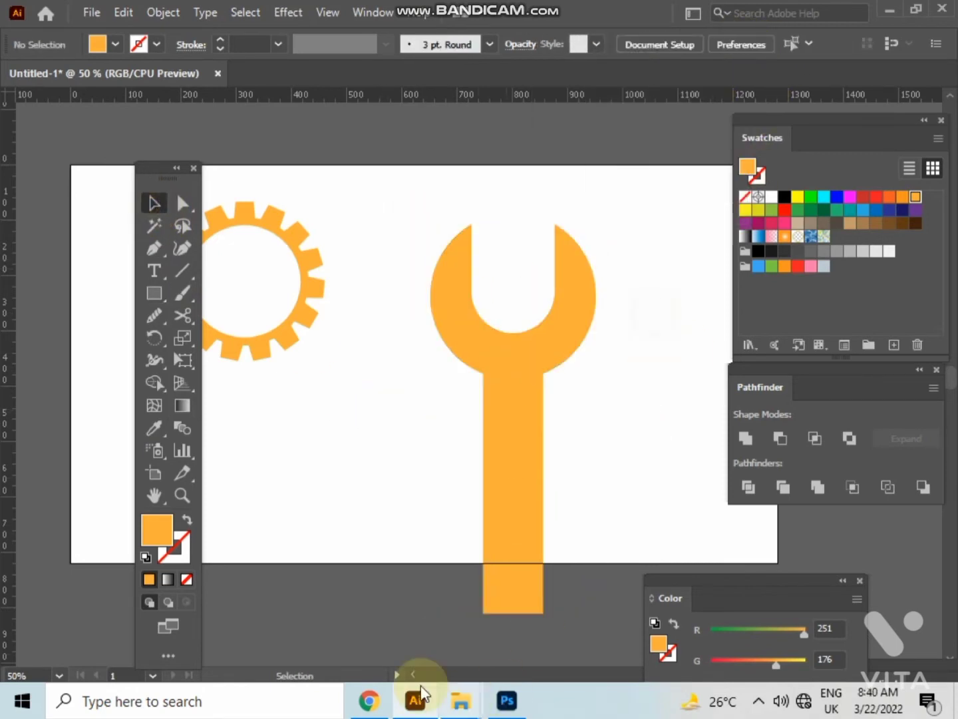
# - Shorten the wrench handle from its lower end so it stops at the artboard's bottom edge
pyautogui.click(515, 604)
pyautogui.moveTo(515, 616); pyautogui.dragTo(517, 561)
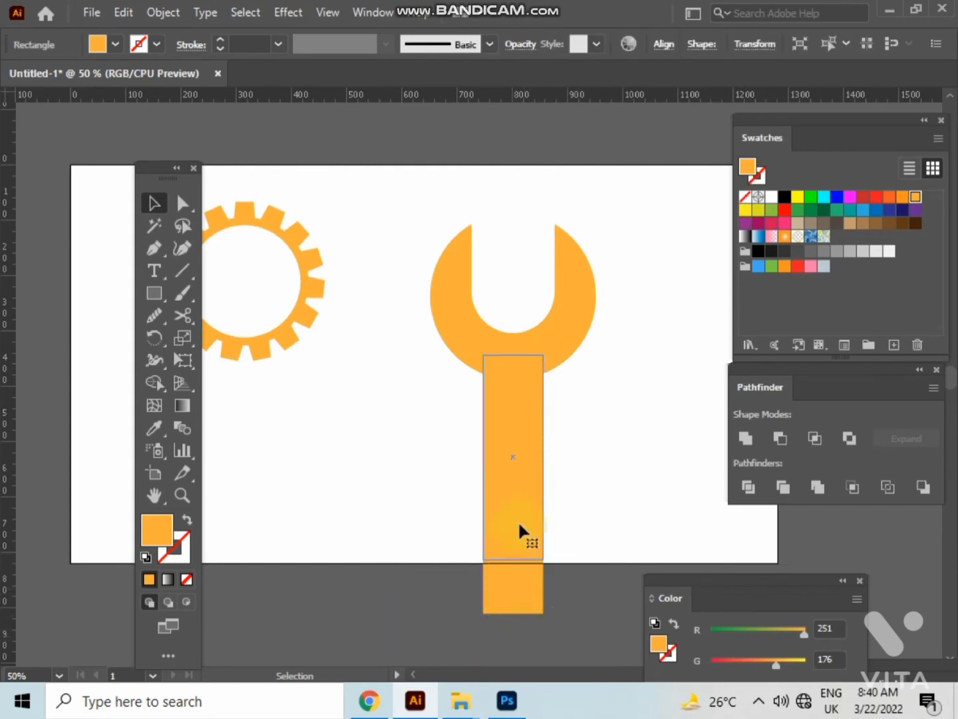
pyautogui.click(566, 447)
# - Select the whole wrench, move it up and scale it down proportionally
pyautogui.scroll(1, 567, 450)
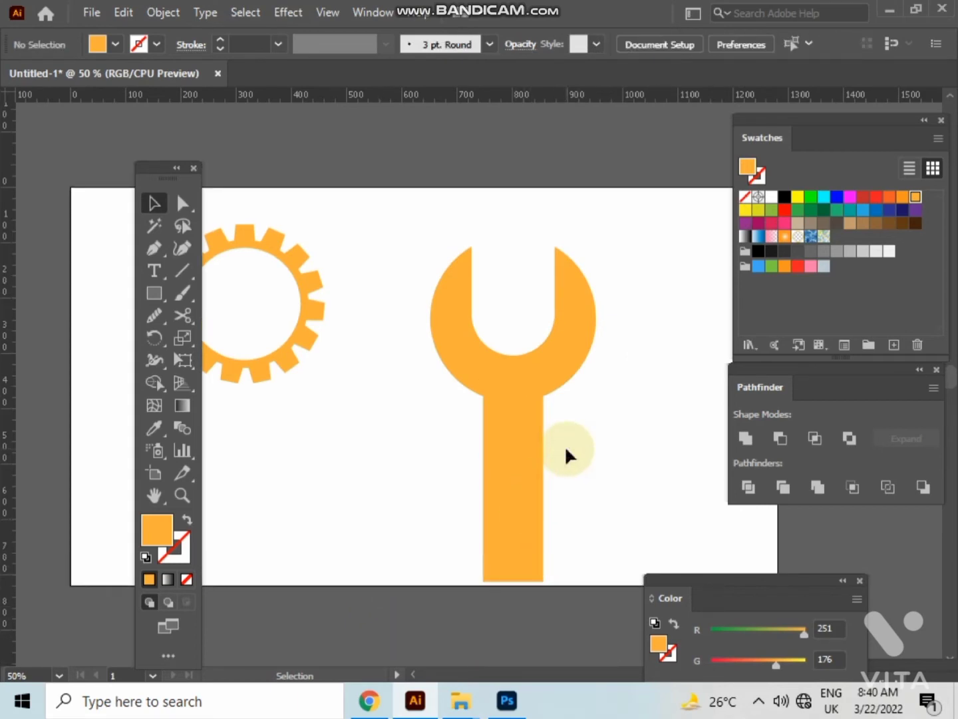
pyautogui.moveTo(410, 219); pyautogui.dragTo(526, 402)
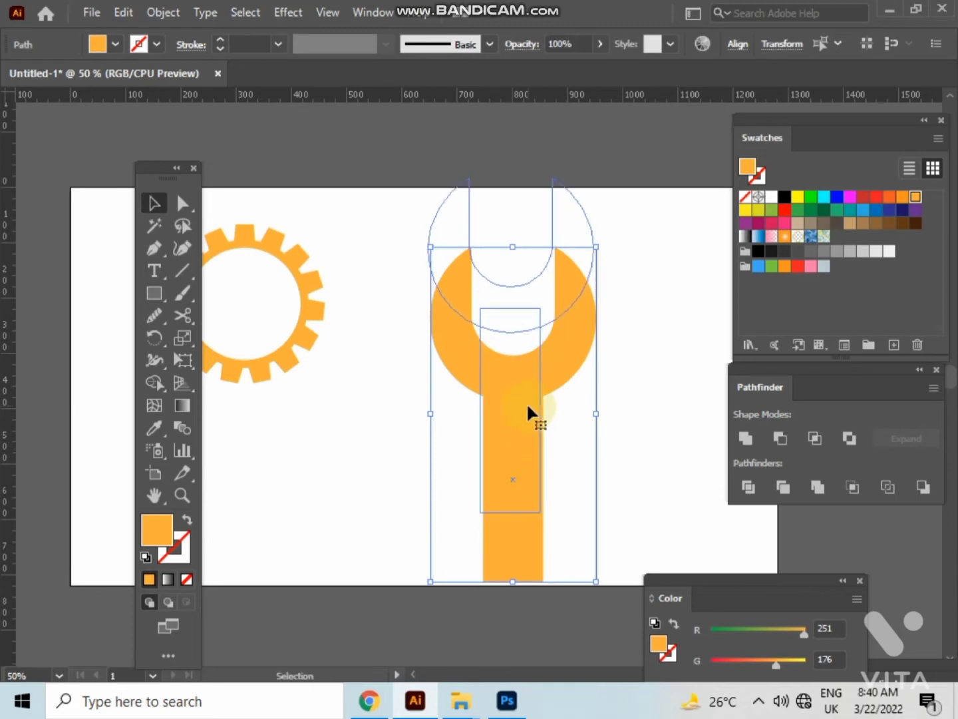
pyautogui.moveTo(586, 179); pyautogui.dragTo(558, 248)
pyautogui.click(530, 396)
# - Draw a very thin, tall orange rectangle beside the wrench handle, reaching well below the handle's end
pyautogui.scroll(2, 529, 385)
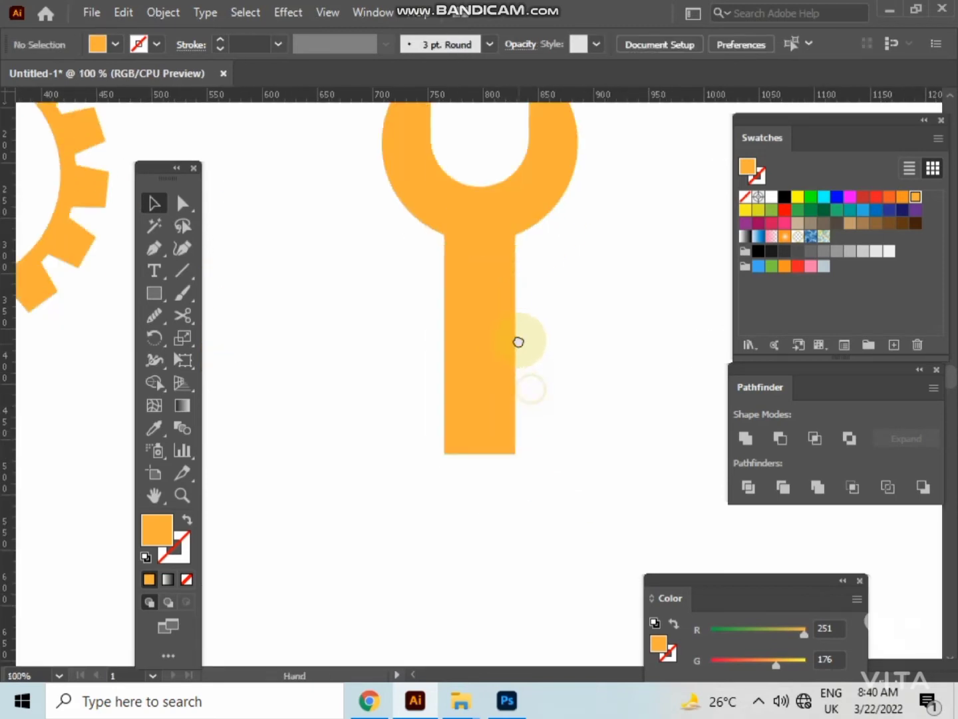
pyautogui.click(158, 293)
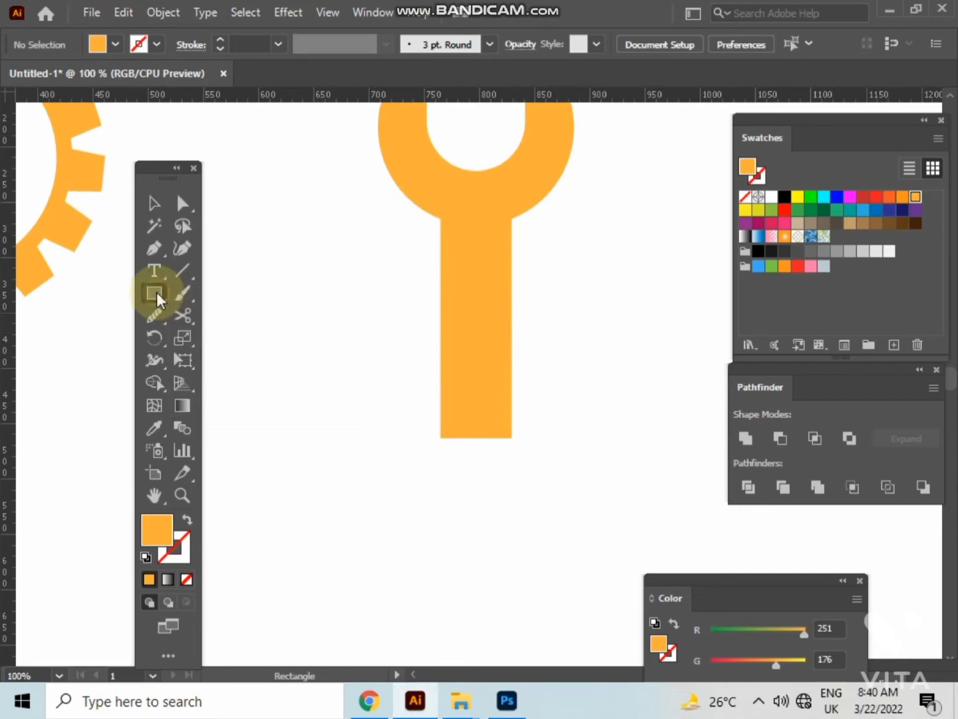
pyautogui.moveTo(373, 298); pyautogui.dragTo(380, 461)
pyautogui.moveTo(380, 534); pyautogui.dragTo(382, 591)
pyautogui.click(153, 203)
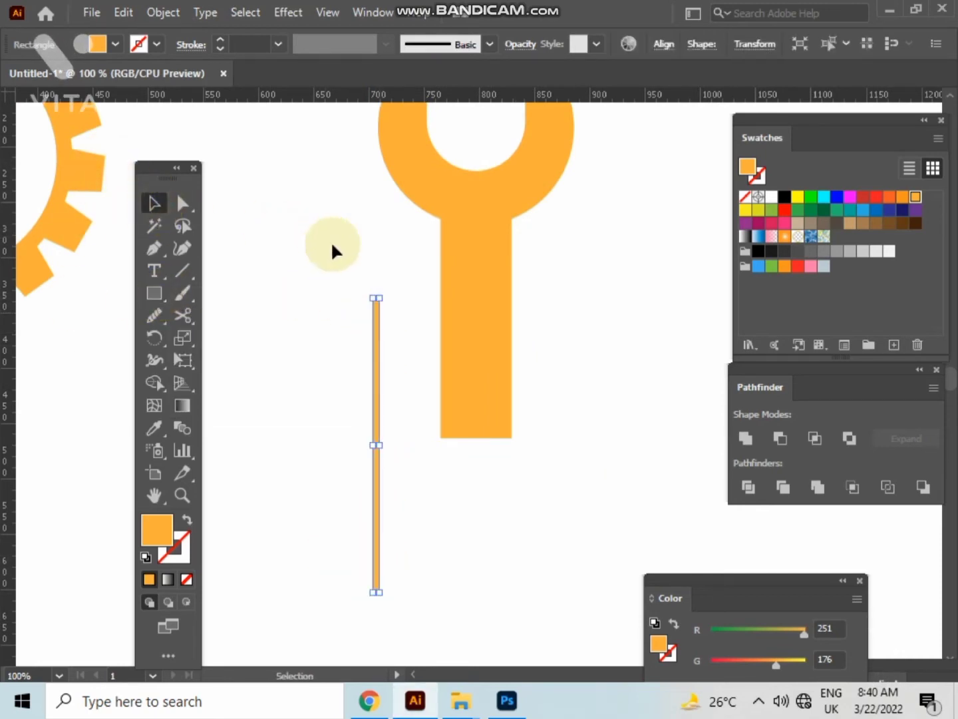
# - Duplicate the thin strip into a row of six evenly spaced strips and centre the row across the wrench handle
pyautogui.click(432, 399)
pyautogui.scroll(2, 446, 406)
pyautogui.moveTo(263, 529); pyautogui.dragTo(430, 493)
pyautogui.hotkey('ctrl', 'd')
pyautogui.hotkey('ctrl', 'd')
pyautogui.hotkey('ctrl', 'd')
pyautogui.hotkey('ctrl', 'd')
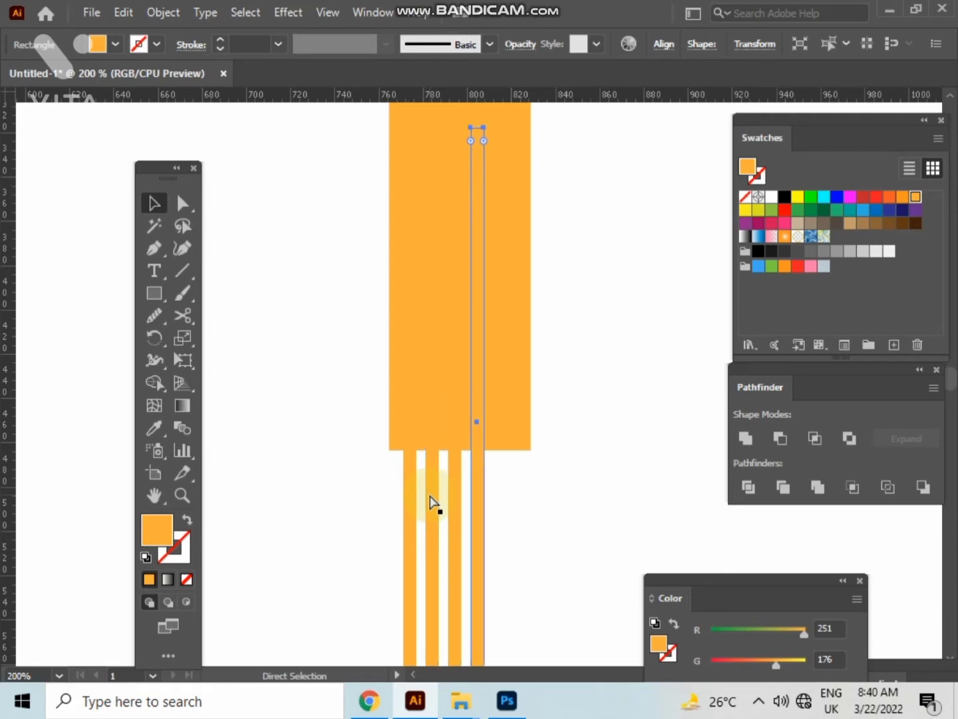
pyautogui.moveTo(347, 544); pyautogui.dragTo(575, 559)
pyautogui.click(598, 492)
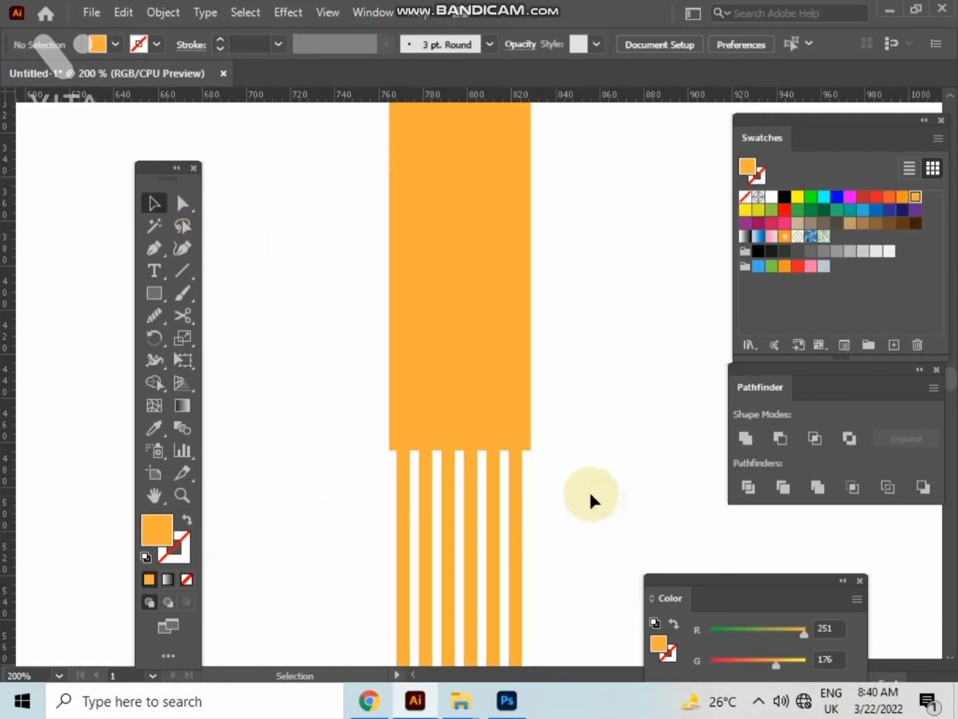
# - Select the wrench handle rectangle and round its corners
pyautogui.click(527, 439)
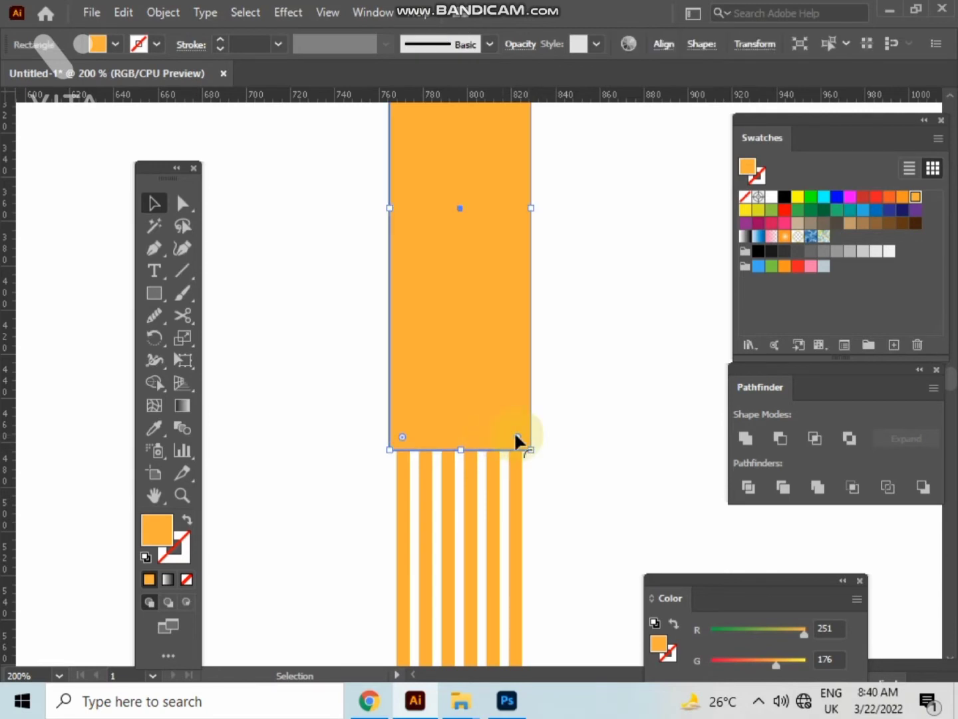
pyautogui.click(540, 396)
# - Select the rightmost thin strip below the wrench handle and stretch it down well past the other strips
pyautogui.scroll(-1, 541, 396)
pyautogui.moveTo(541, 402); pyautogui.dragTo(487, 247)
pyautogui.click(469, 486)
pyautogui.scroll(4, 470, 459)
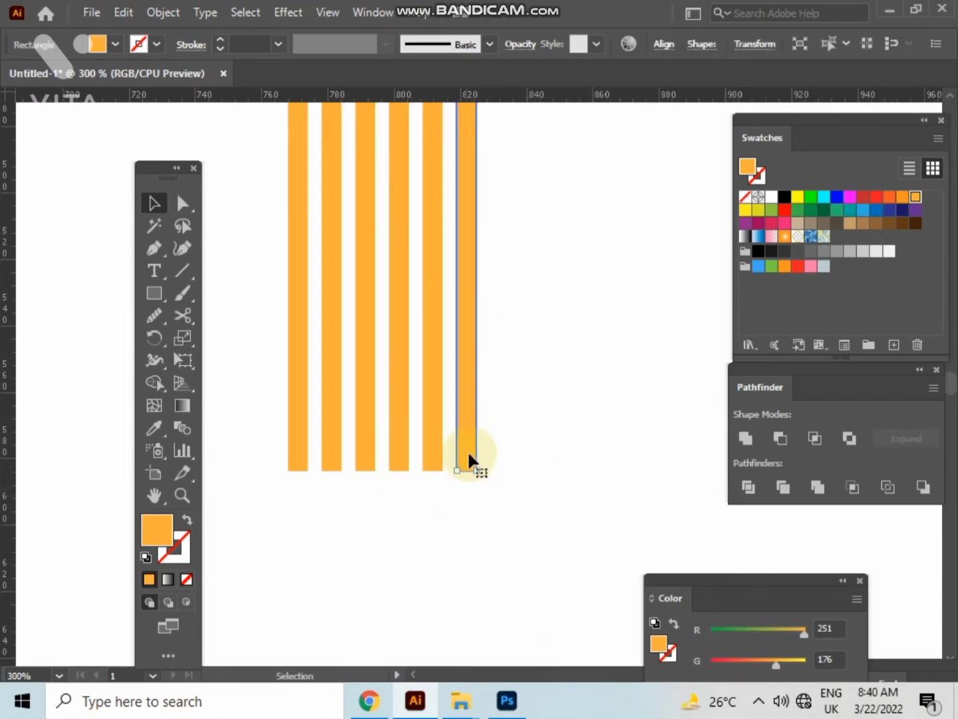
pyautogui.moveTo(462, 490); pyautogui.dragTo(470, 608)
pyautogui.scroll(-4, 541, 524)
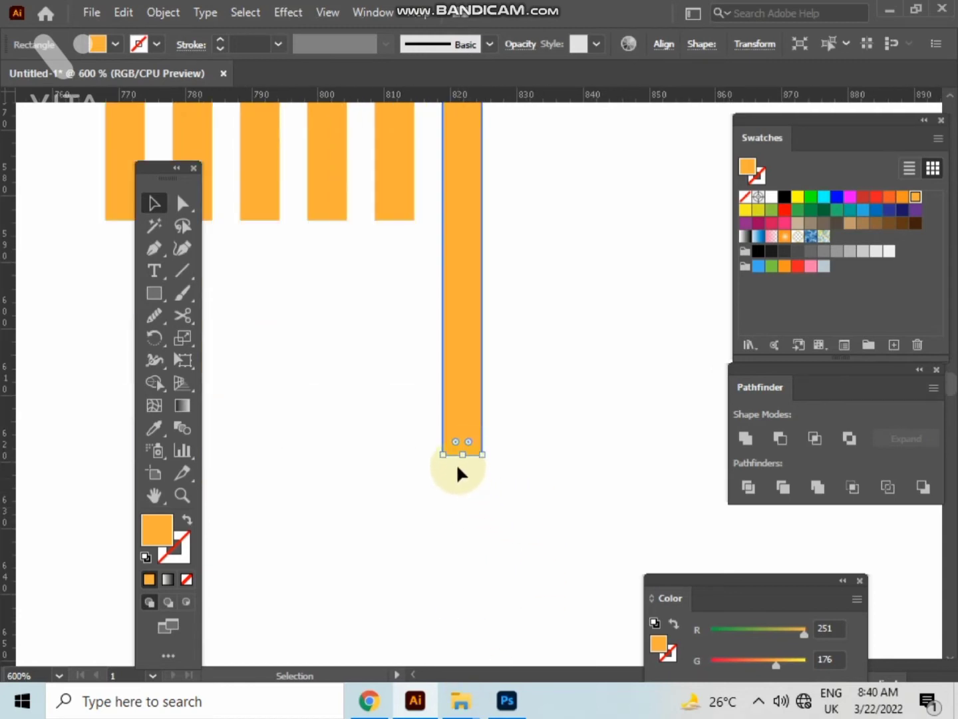
pyautogui.moveTo(462, 459); pyautogui.dragTo(469, 586)
pyautogui.click(508, 451)
# - Stretch the fourth strip from the left moderately downward and the third one down past all the others
pyautogui.moveTo(336, 399); pyautogui.dragTo(463, 404)
pyautogui.click(449, 209)
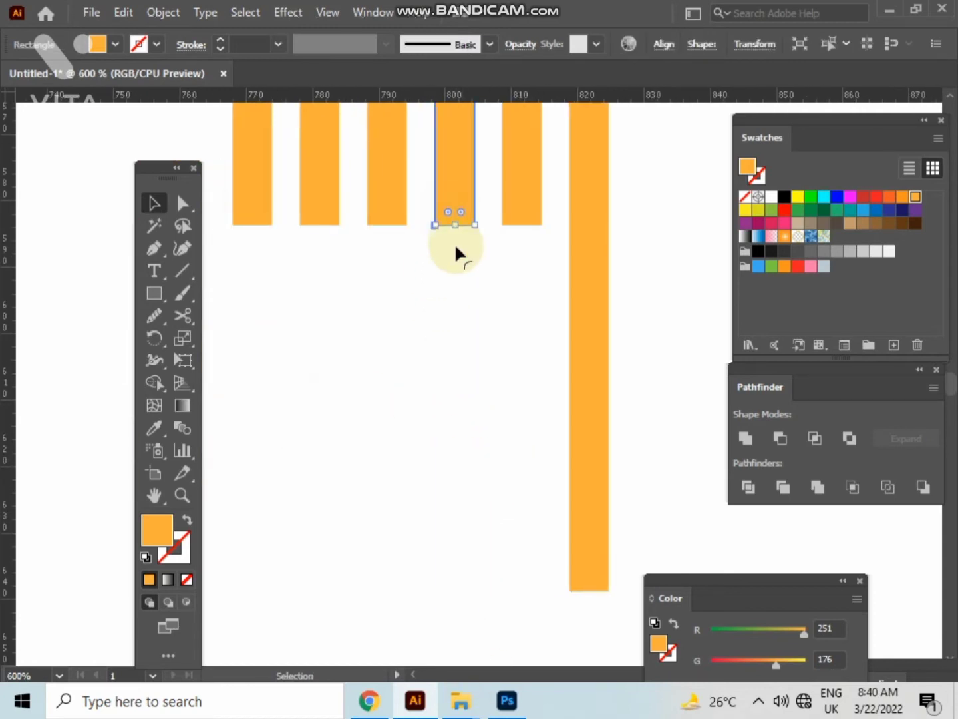
pyautogui.moveTo(455, 229); pyautogui.dragTo(359, 385)
pyautogui.click(344, 380)
pyautogui.click(375, 219)
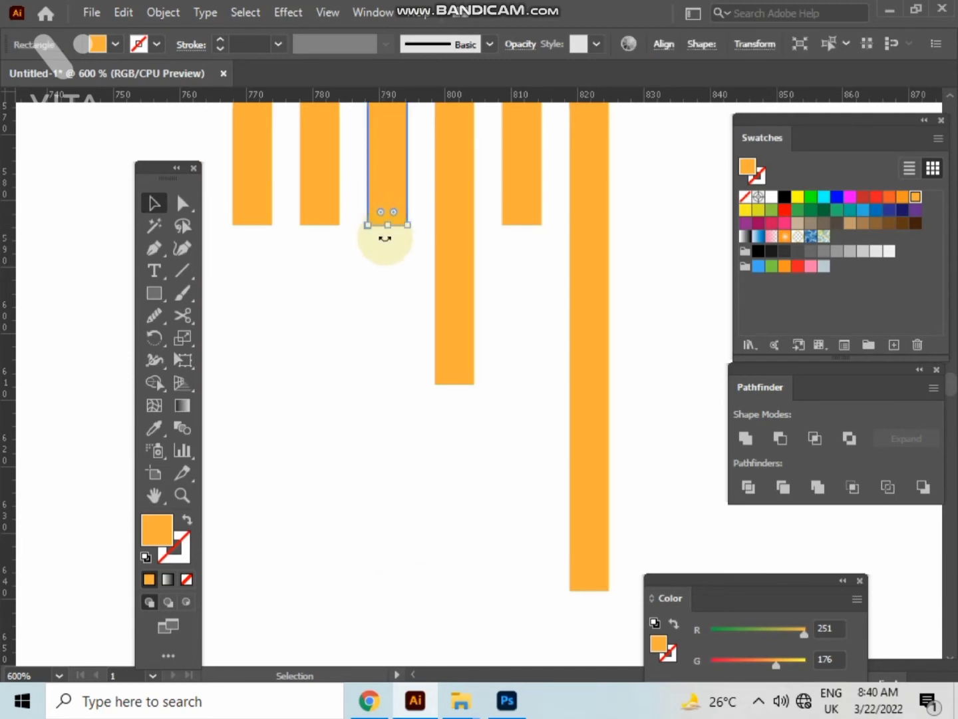
pyautogui.moveTo(387, 226); pyautogui.dragTo(413, 664)
pyautogui.click(315, 489)
# - Stretch the first strip from the left downward and the second one to a slightly shorter length
pyautogui.moveTo(315, 489); pyautogui.dragTo(429, 675)
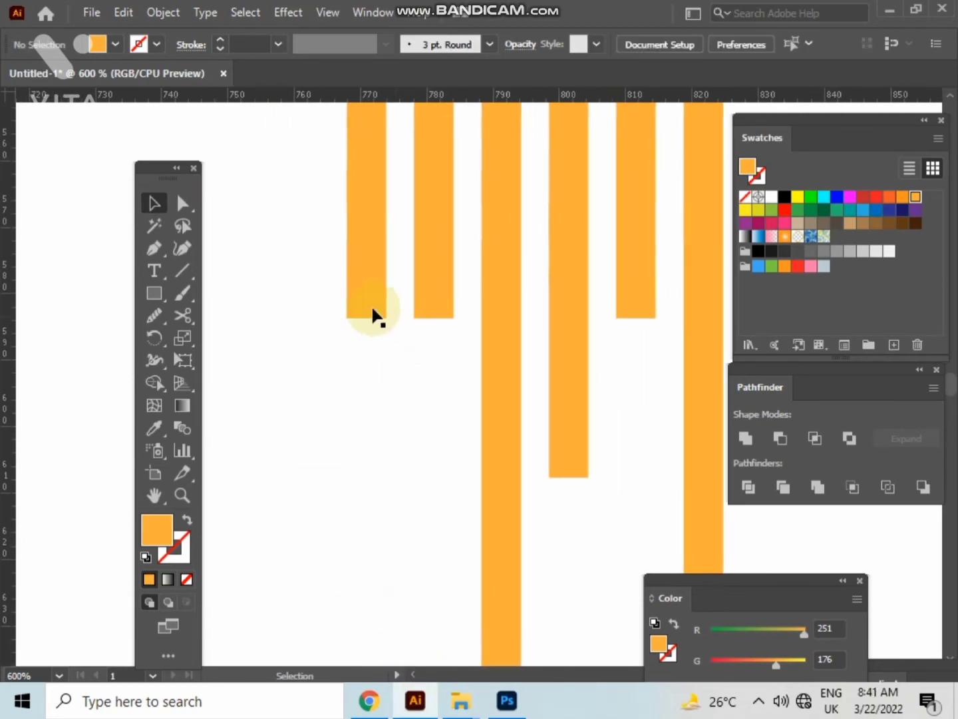
pyautogui.click(371, 312)
pyautogui.moveTo(365, 320); pyautogui.dragTo(365, 619)
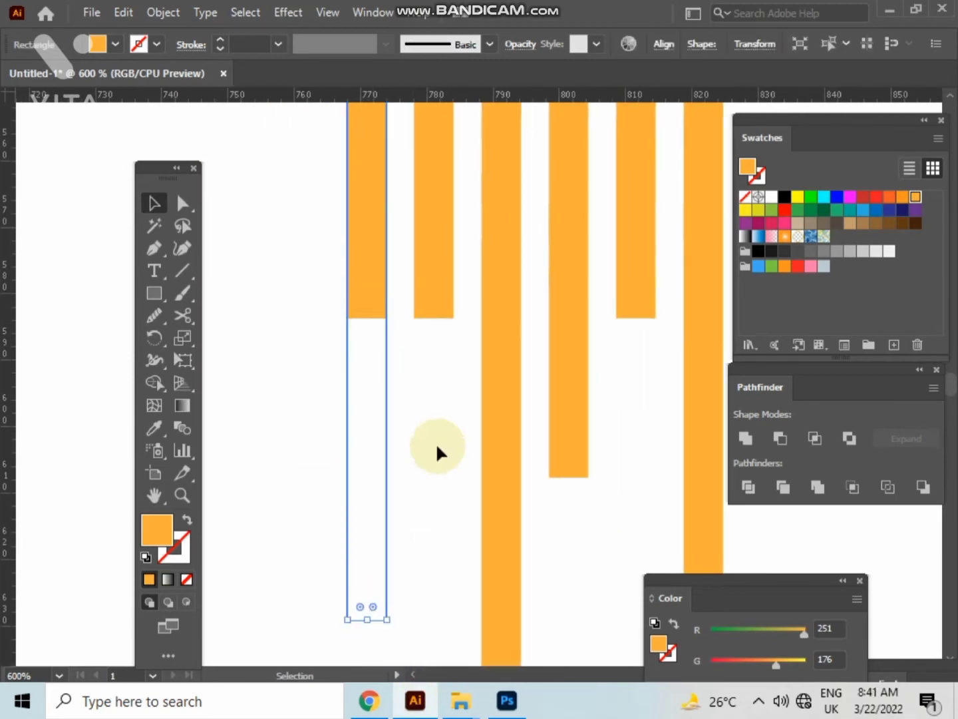
pyautogui.click(440, 318)
pyautogui.moveTo(441, 319); pyautogui.dragTo(434, 585)
pyautogui.click(279, 429)
# - Select the whole wrench with its strips, move it left over the gear, and shift the gear up above it
pyautogui.scroll(-7, 316, 452)
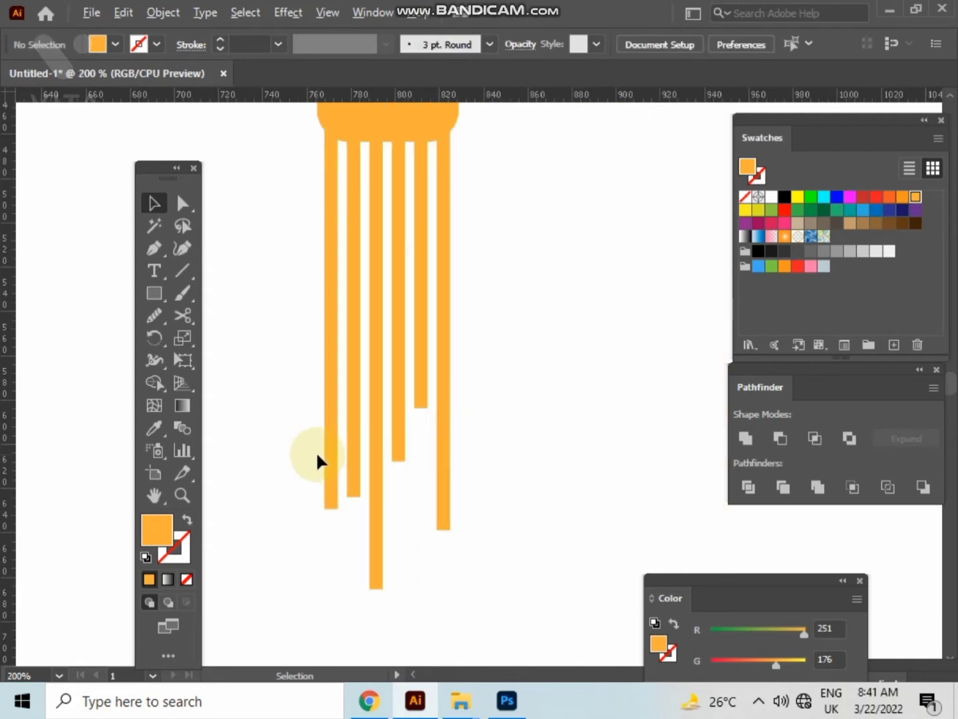
pyautogui.moveTo(322, 455); pyautogui.dragTo(496, 543)
pyautogui.moveTo(427, 210); pyautogui.dragTo(565, 528)
pyautogui.moveTo(491, 361); pyautogui.dragTo(249, 404)
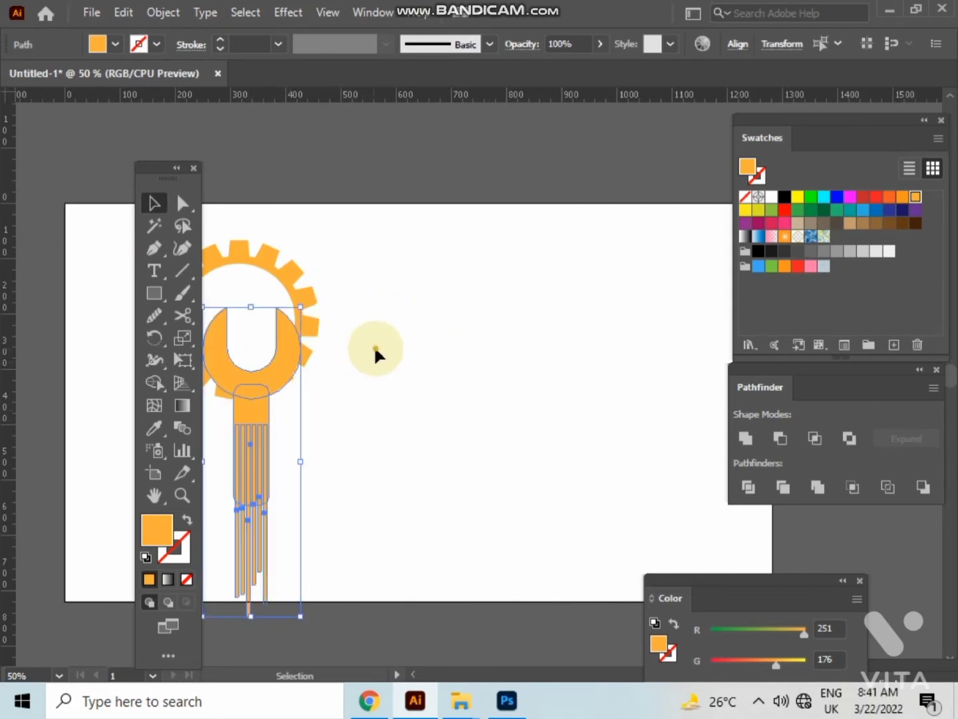
pyautogui.click(388, 356)
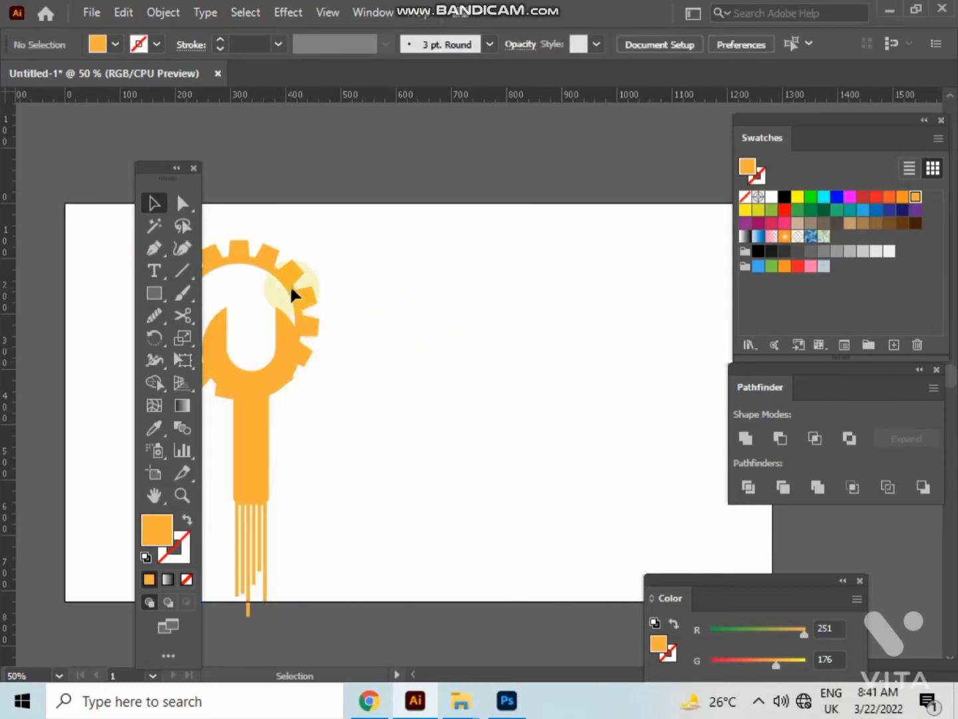
pyautogui.moveTo(289, 284); pyautogui.dragTo(284, 214)
pyautogui.click(470, 252)
# - Draw a straight horizontal line about 400 units long with the Pen tool in the empty area beside the wrench
pyautogui.hotkey('ctrl', '+')
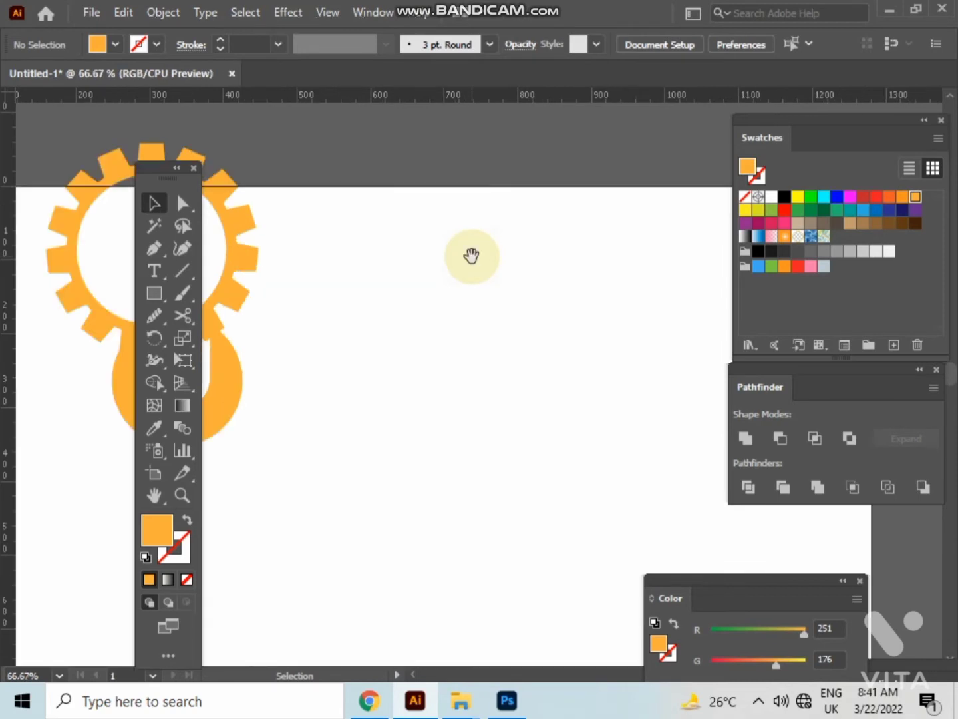
pyautogui.moveTo(470, 257); pyautogui.dragTo(356, 231)
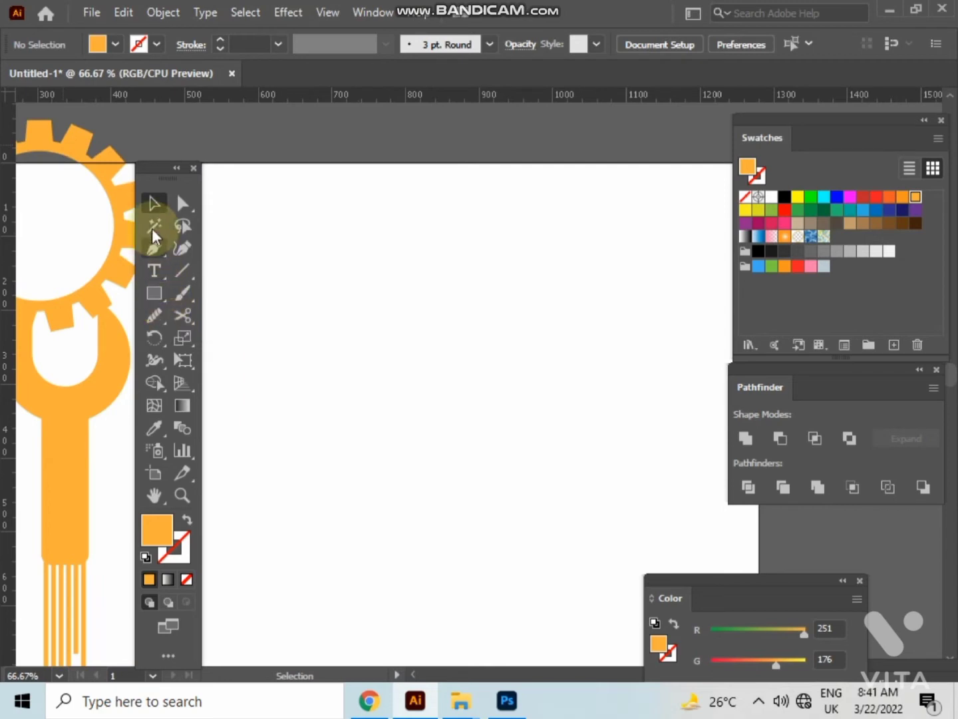
pyautogui.click(152, 248)
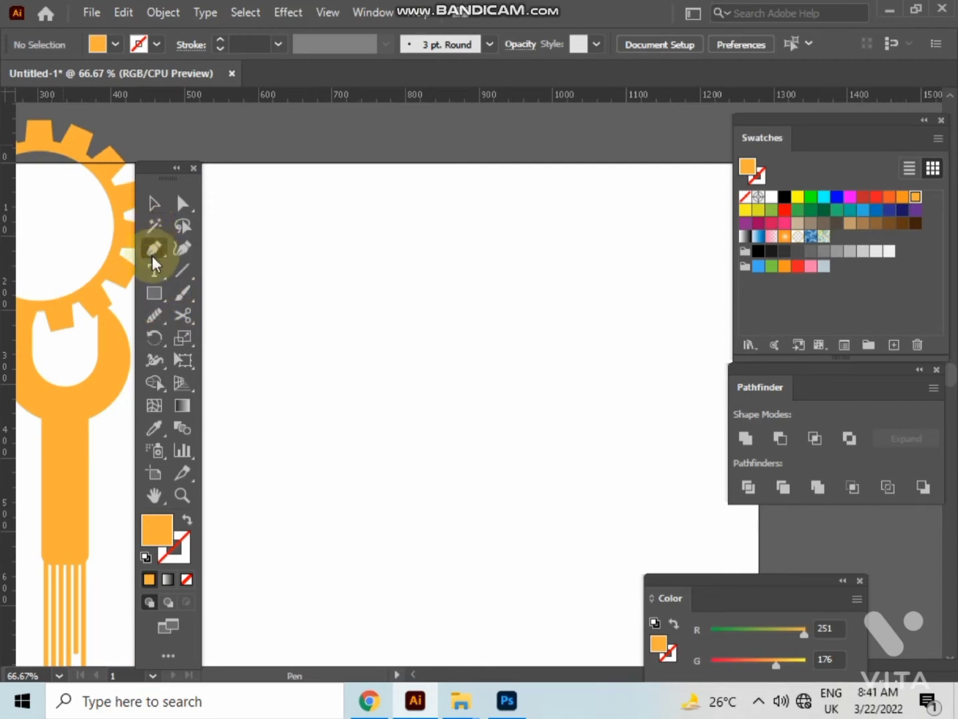
pyautogui.click(279, 386)
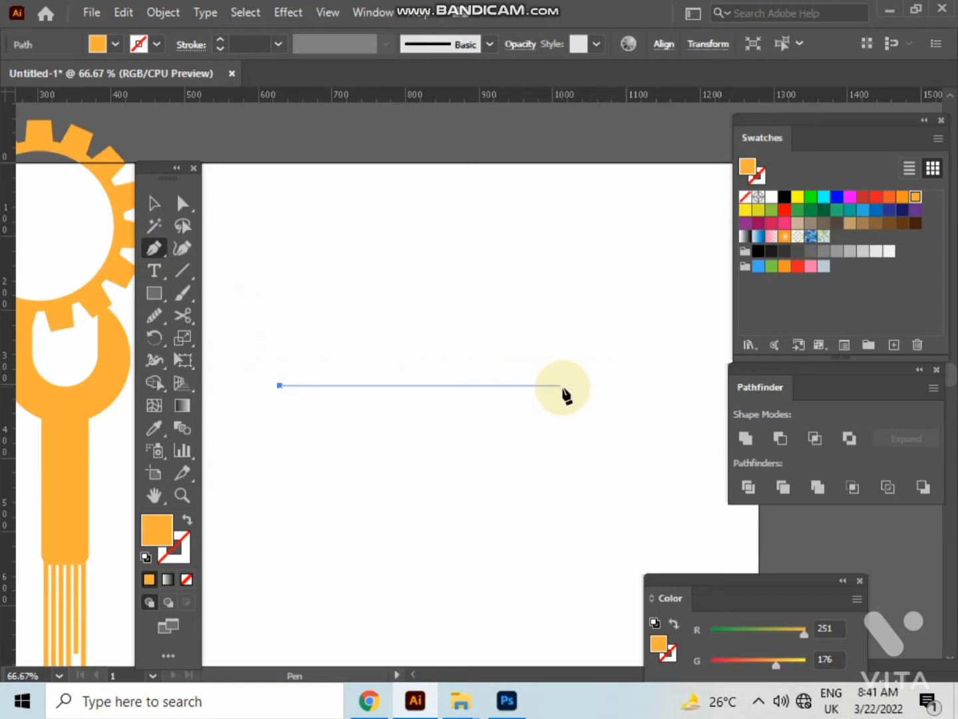
pyautogui.click(572, 386)
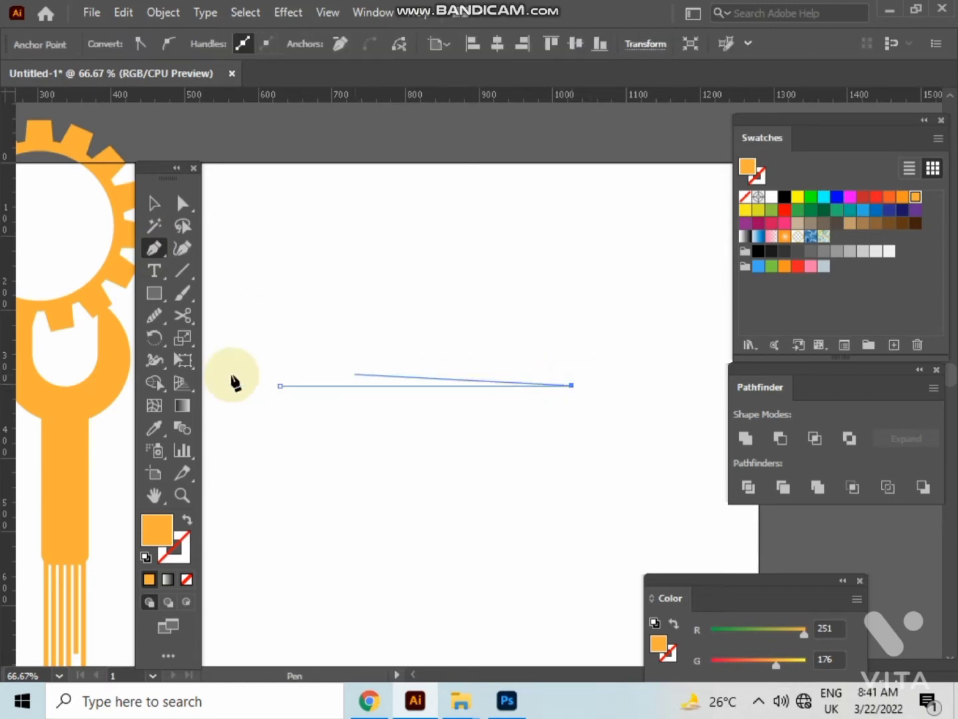
pyautogui.click(154, 206)
# - Give the horizontal line a black stroke with no fill
pyautogui.click(185, 519)
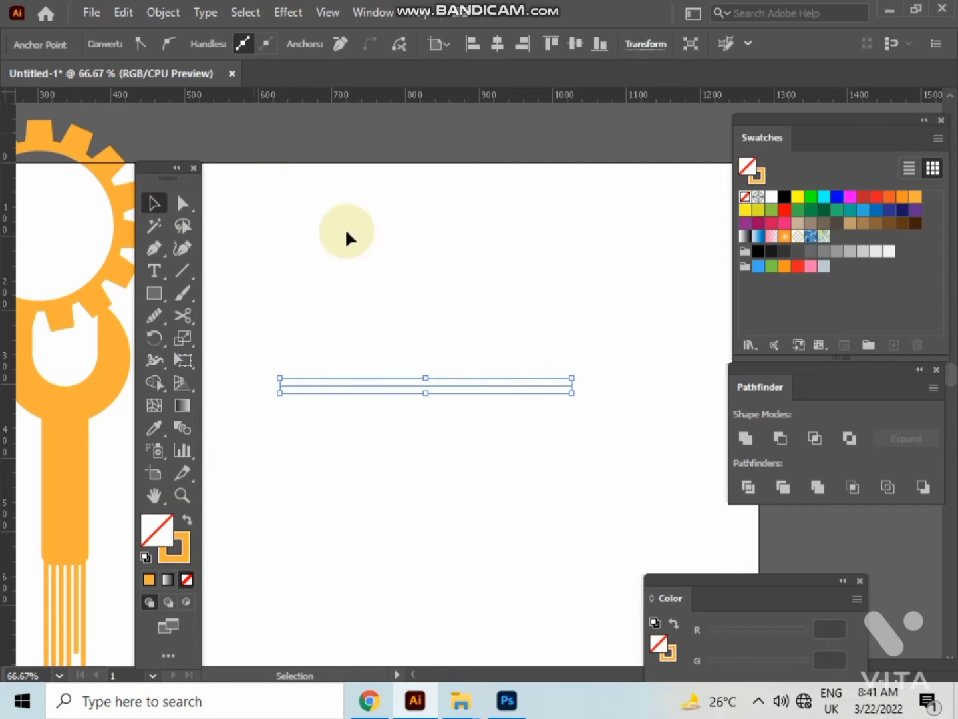
pyautogui.click(393, 315)
pyautogui.click(425, 387)
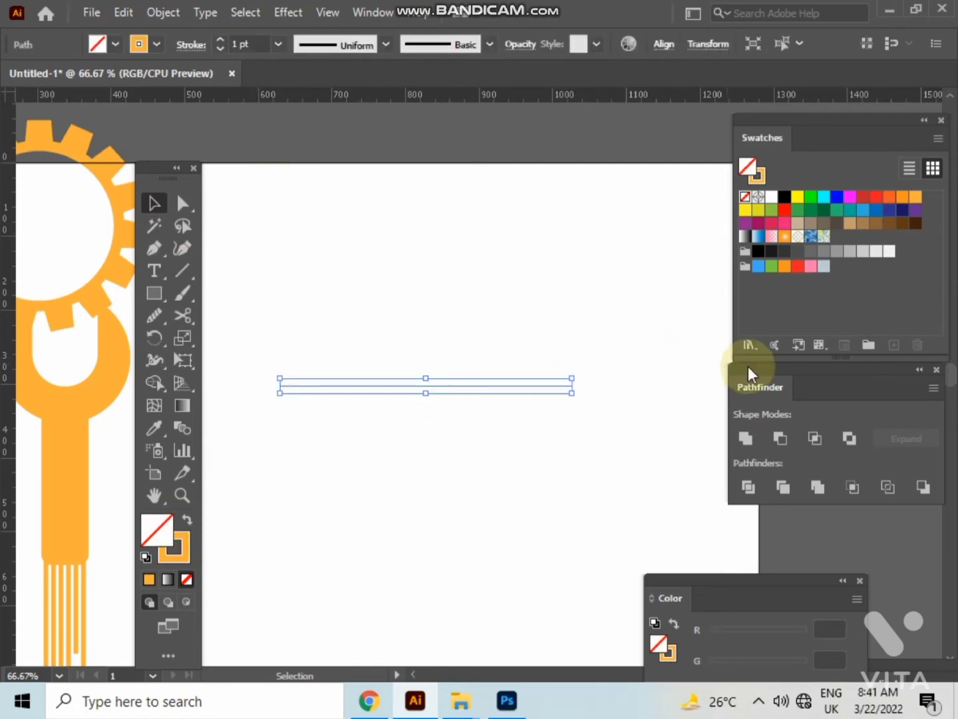
pyautogui.click(785, 196)
pyautogui.click(445, 272)
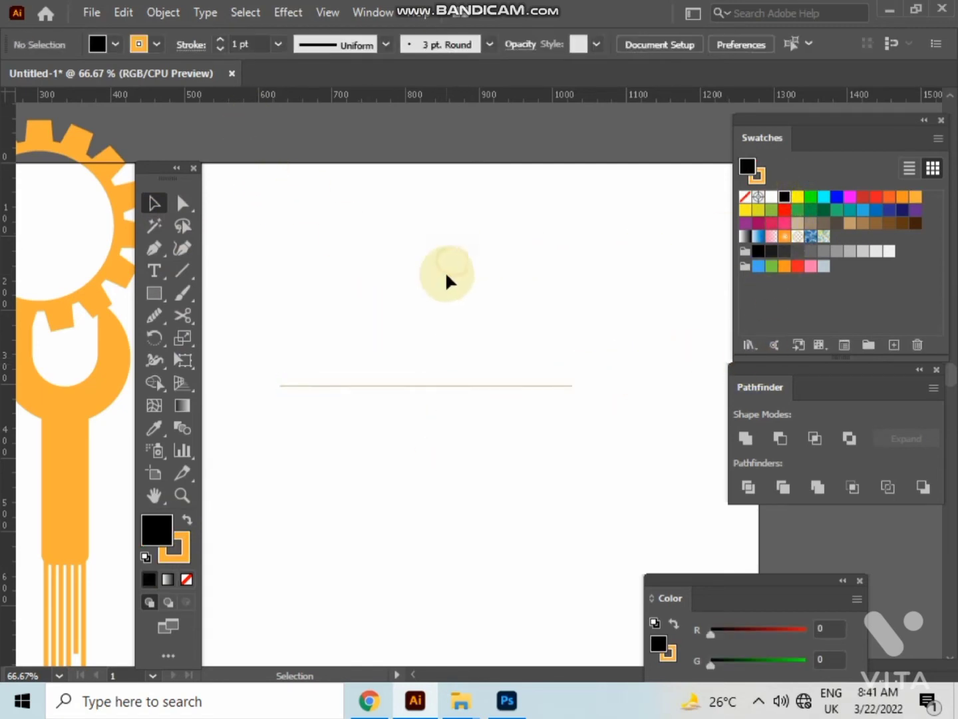
pyautogui.click(442, 386)
pyautogui.click(184, 520)
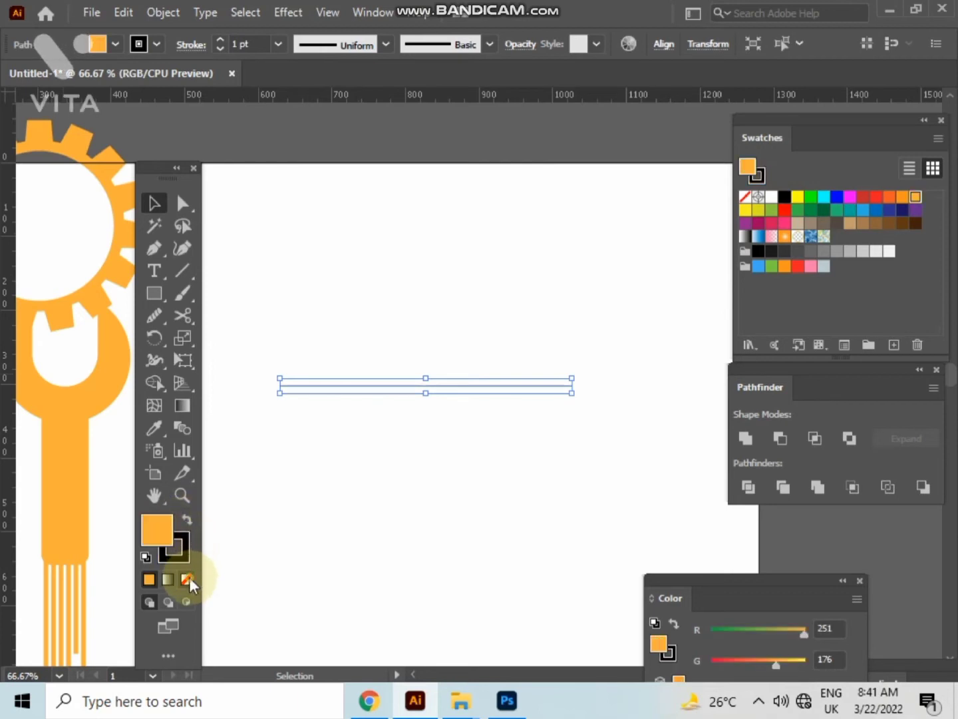
pyautogui.click(189, 578)
# - Set the line's stroke weight to 14 pt and deselect it
pyautogui.moveTo(306, 519)
pyautogui.mouseDown()
pyautogui.moveTo(411, 303)
pyautogui.moveTo(422, 311)
pyautogui.mouseUp()
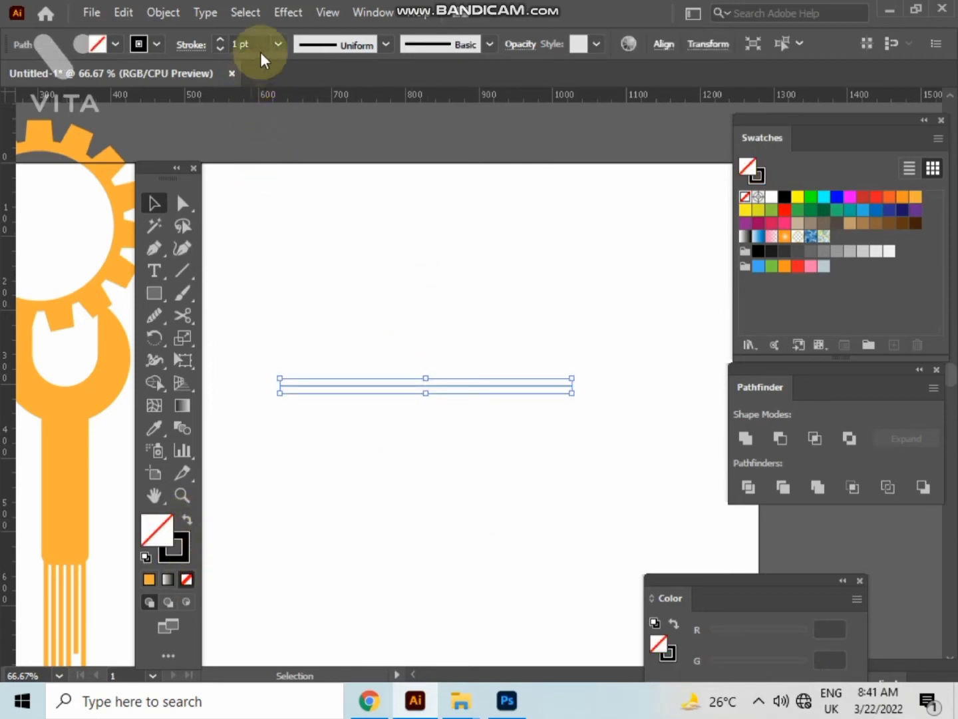
pyautogui.scroll(10, 261, 43)
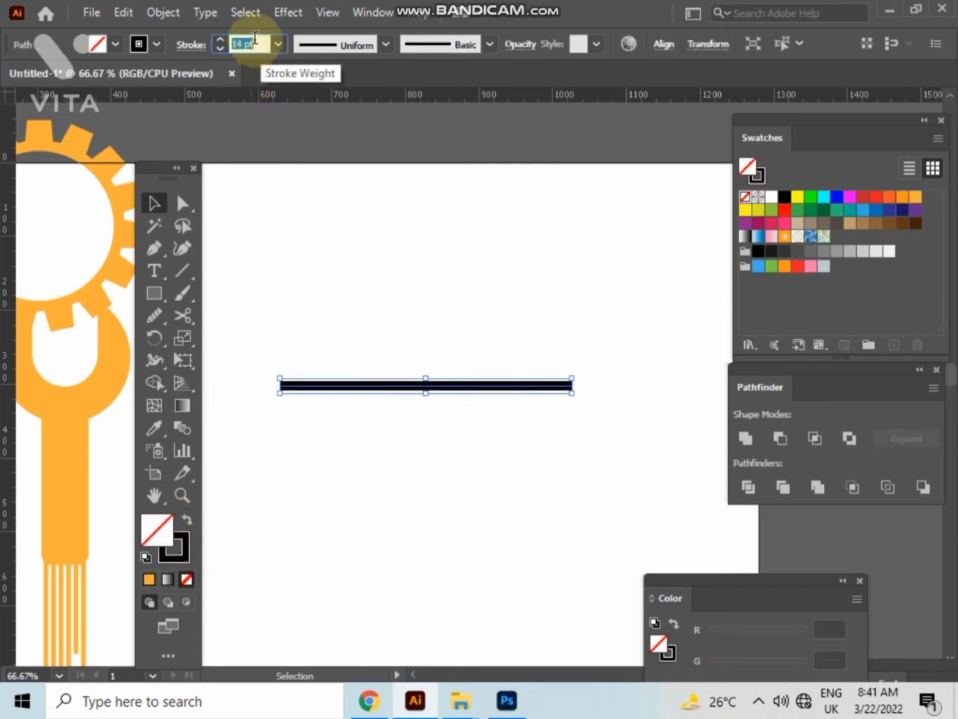
pyautogui.click(392, 266)
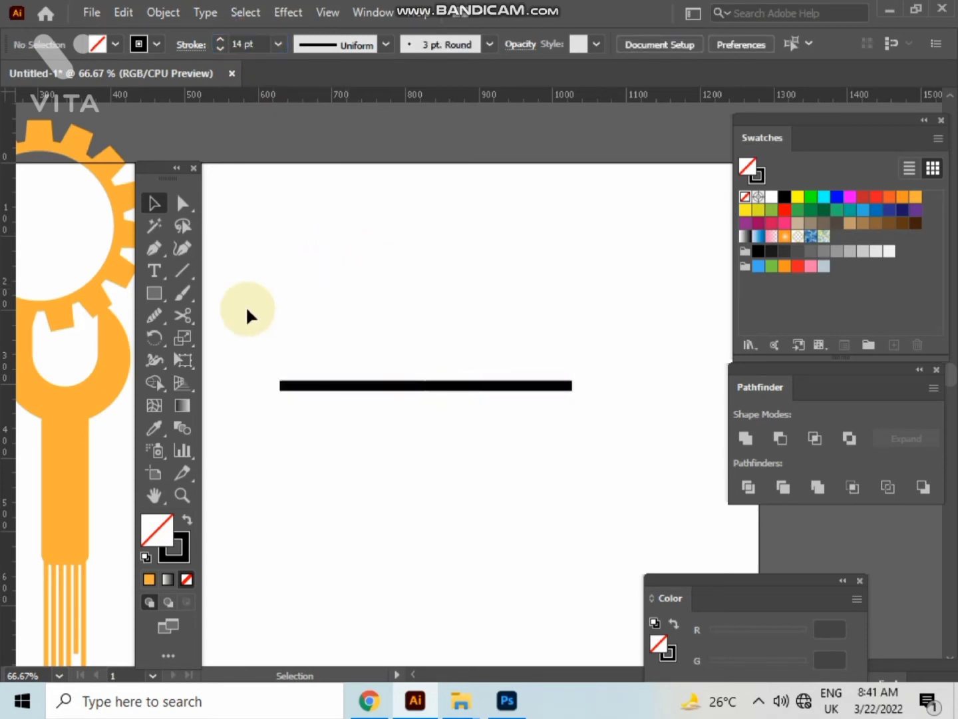
# - Draw an unfilled circle about 335 units across with the Ellipse tool, overlapping the line near its upper part
pyautogui.moveTo(165, 301); pyautogui.dragTo(222, 331)
pyautogui.press('l')
pyautogui.moveTo(345, 327); pyautogui.dragTo(501, 578)
pyautogui.click(173, 208)
pyautogui.click(627, 399)
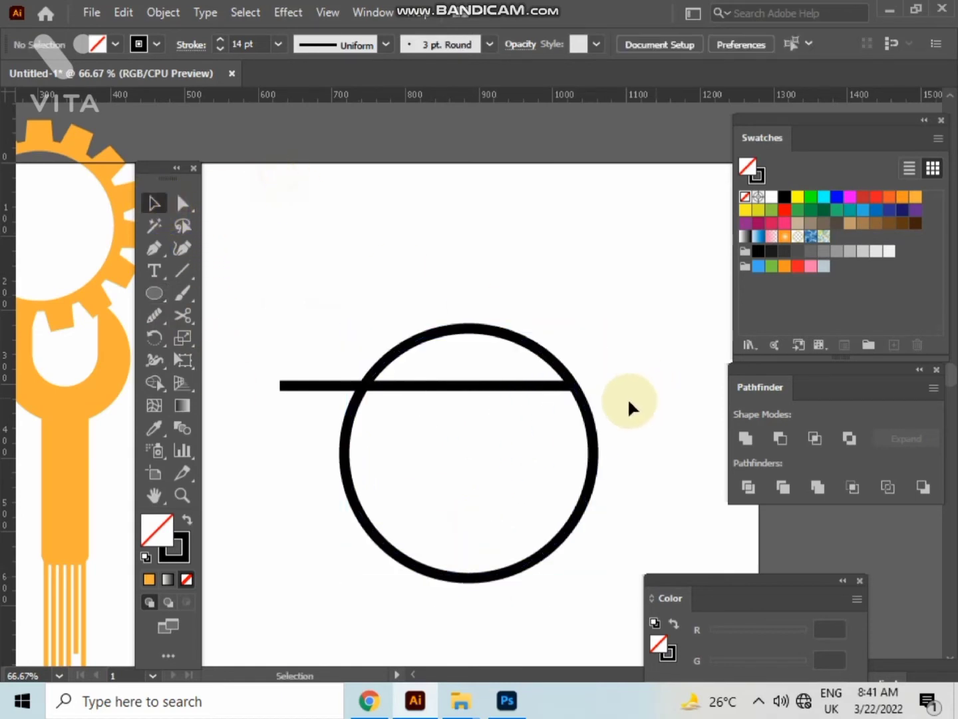
# - Centre the circle horizontally on the line, raise it slightly and shrink it proportionally to about 285 units across
pyautogui.click(476, 452)
pyautogui.moveTo(469, 452); pyautogui.dragTo(427, 449)
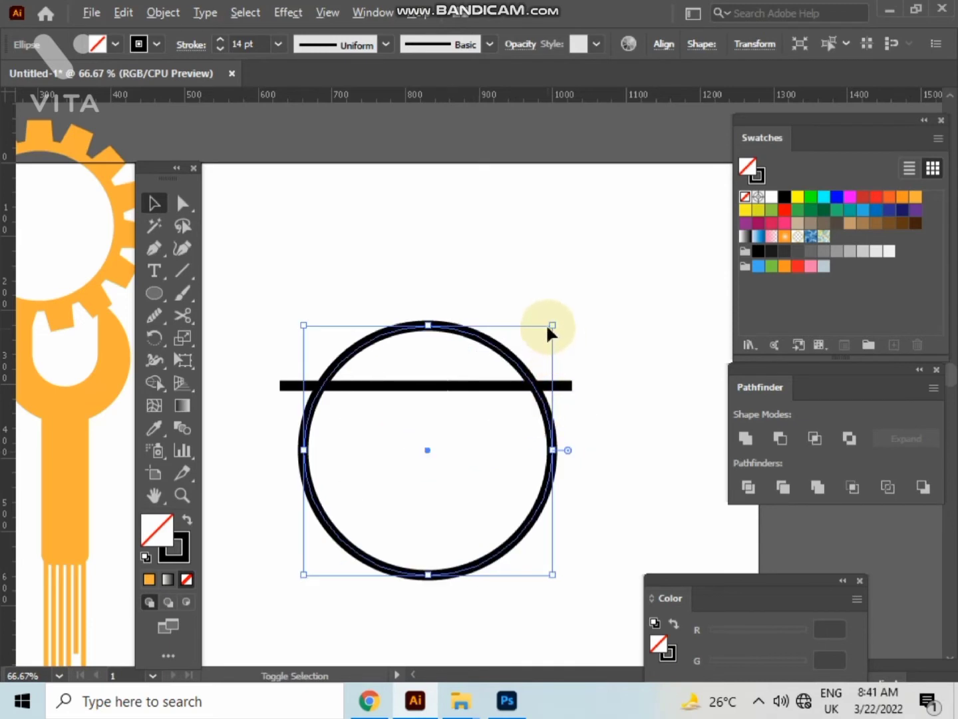
pyautogui.moveTo(553, 326); pyautogui.dragTo(546, 332)
pyautogui.click(573, 451)
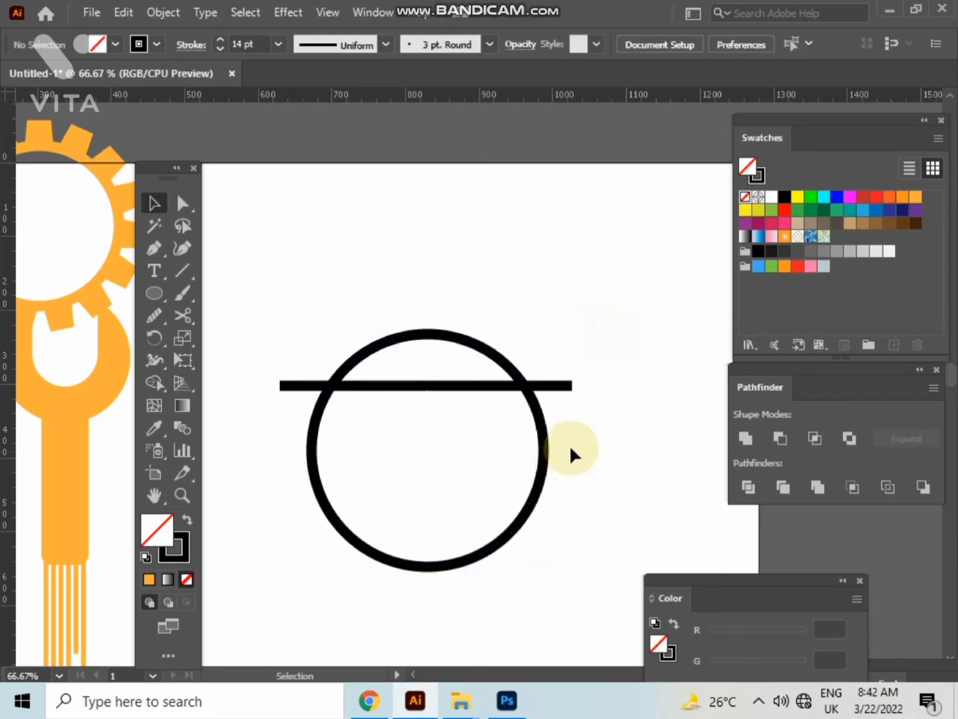
pyautogui.click(439, 452)
pyautogui.moveTo(428, 447); pyautogui.dragTo(426, 429)
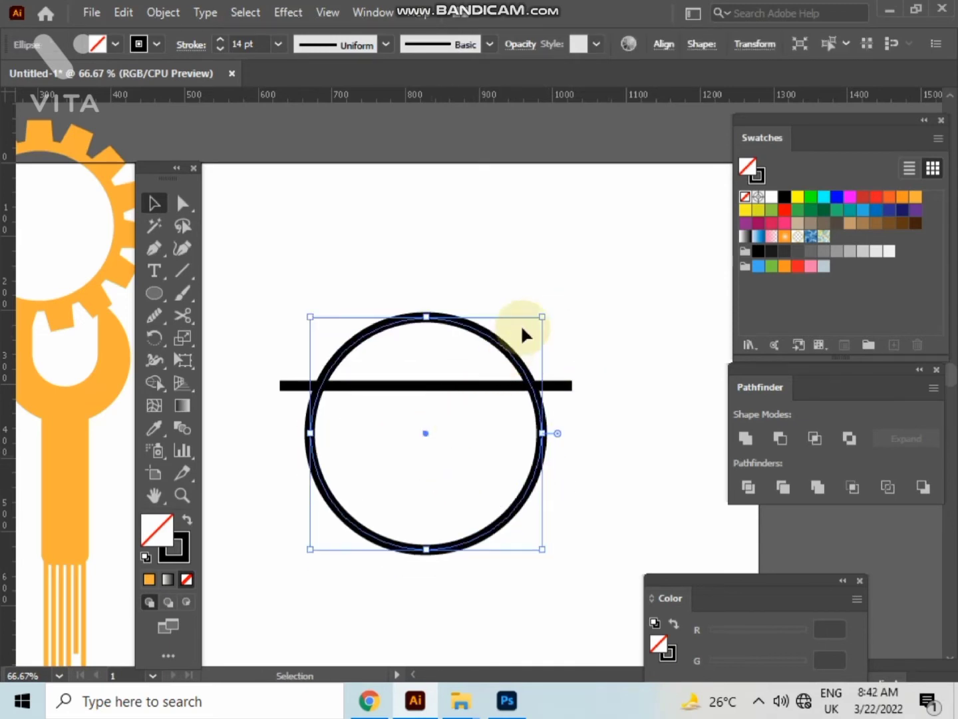
pyautogui.moveTo(542, 316); pyautogui.dragTo(534, 322)
pyautogui.click(561, 408)
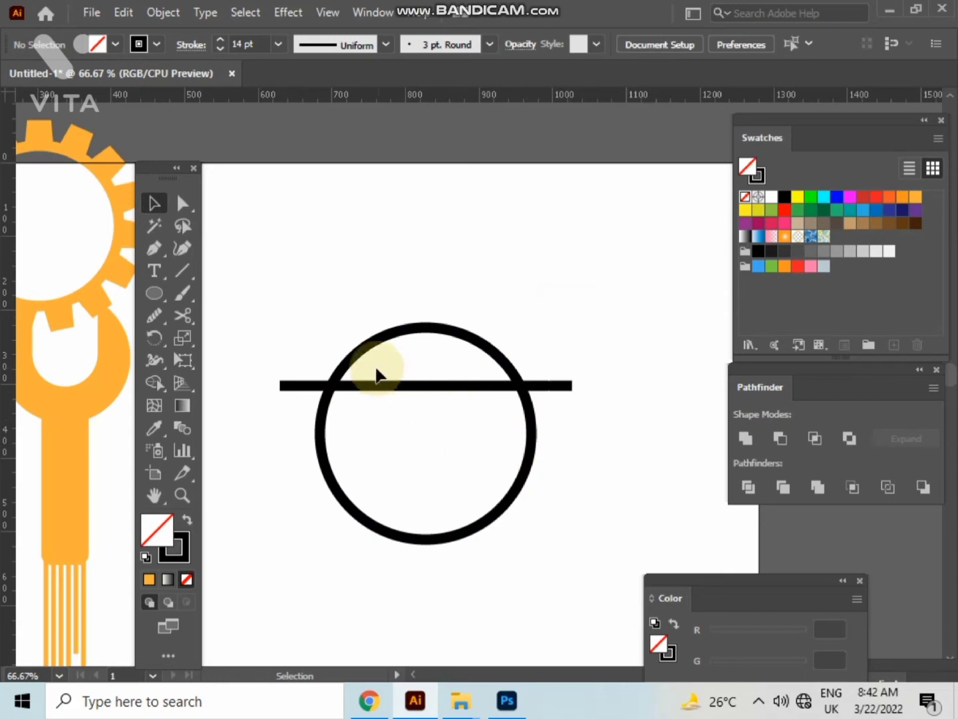
pyautogui.moveTo(317, 310); pyautogui.dragTo(503, 459)
pyautogui.moveTo(539, 569); pyautogui.dragTo(535, 571)
pyautogui.click(559, 568)
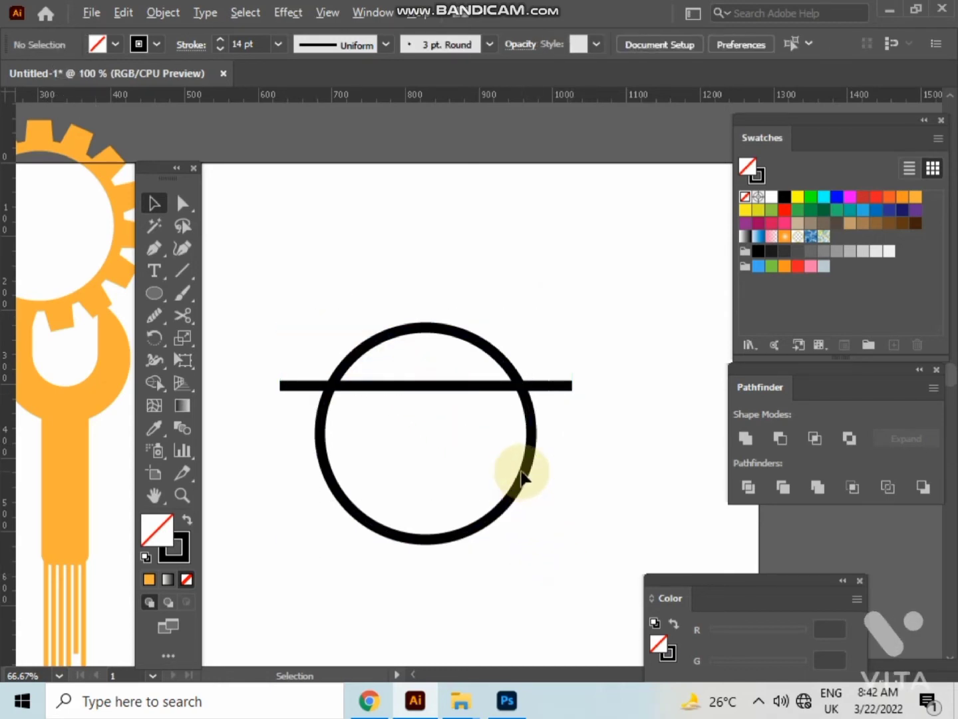
# - Cut the circle's outline with the Scissors tool where it crosses the line on the right side
pyautogui.scroll(1, 522, 472)
pyautogui.moveTo(523, 471); pyautogui.dragTo(421, 495)
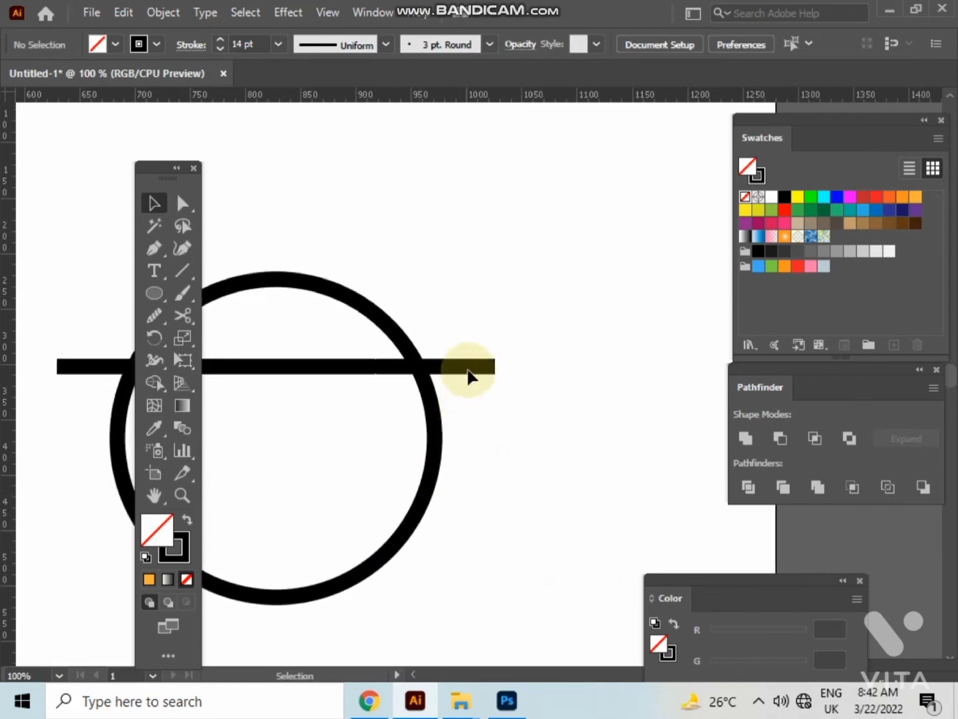
pyautogui.moveTo(494, 417); pyautogui.dragTo(503, 415)
pyautogui.click(503, 416)
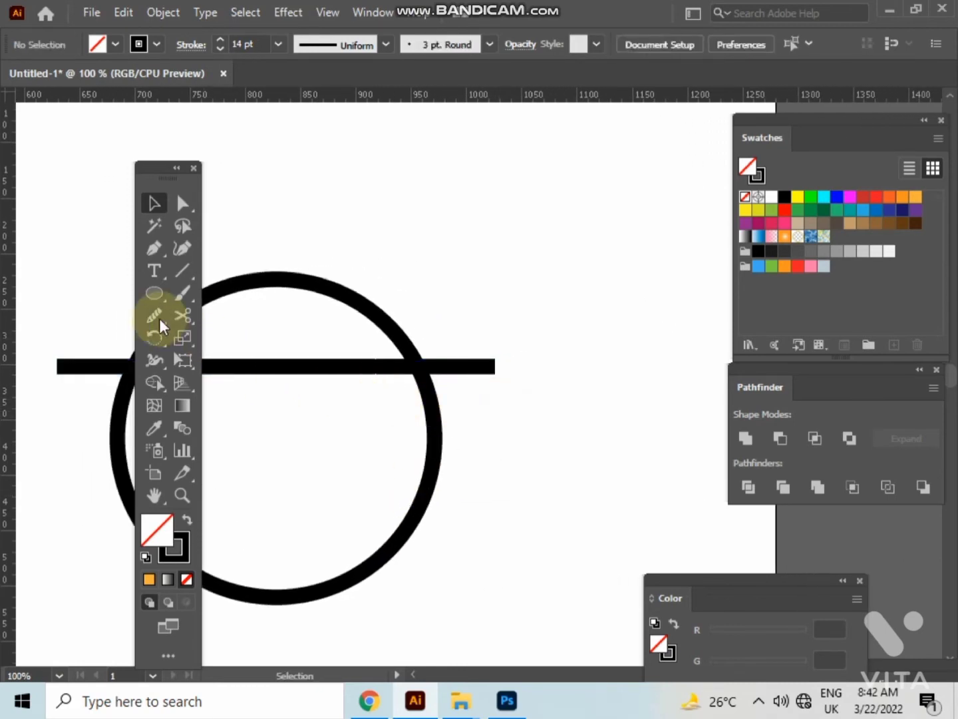
pyautogui.click(181, 315)
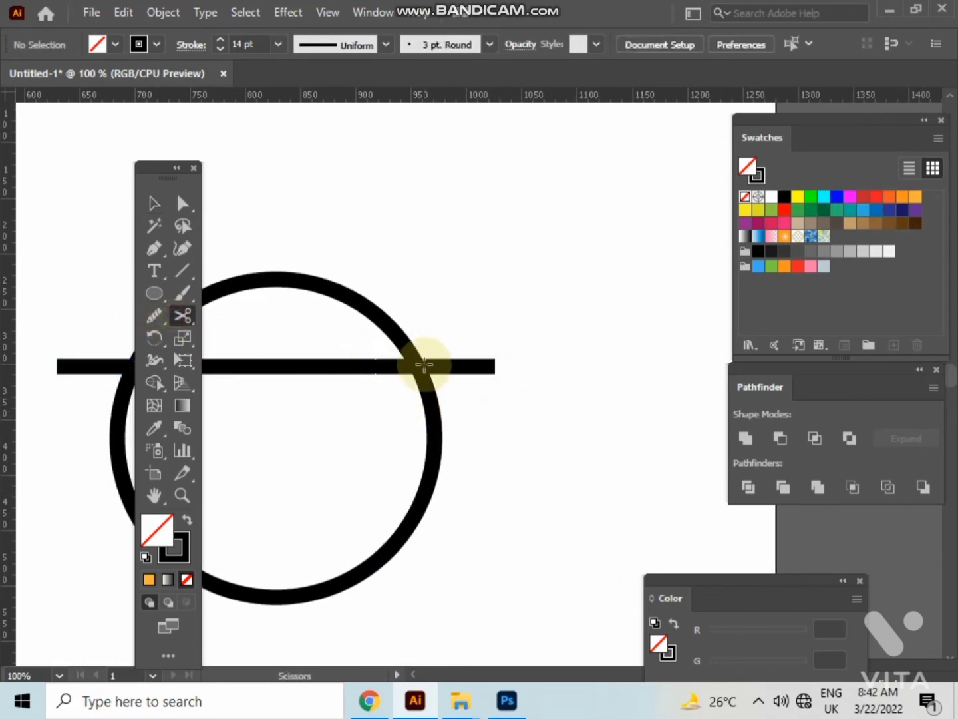
pyautogui.click(418, 367)
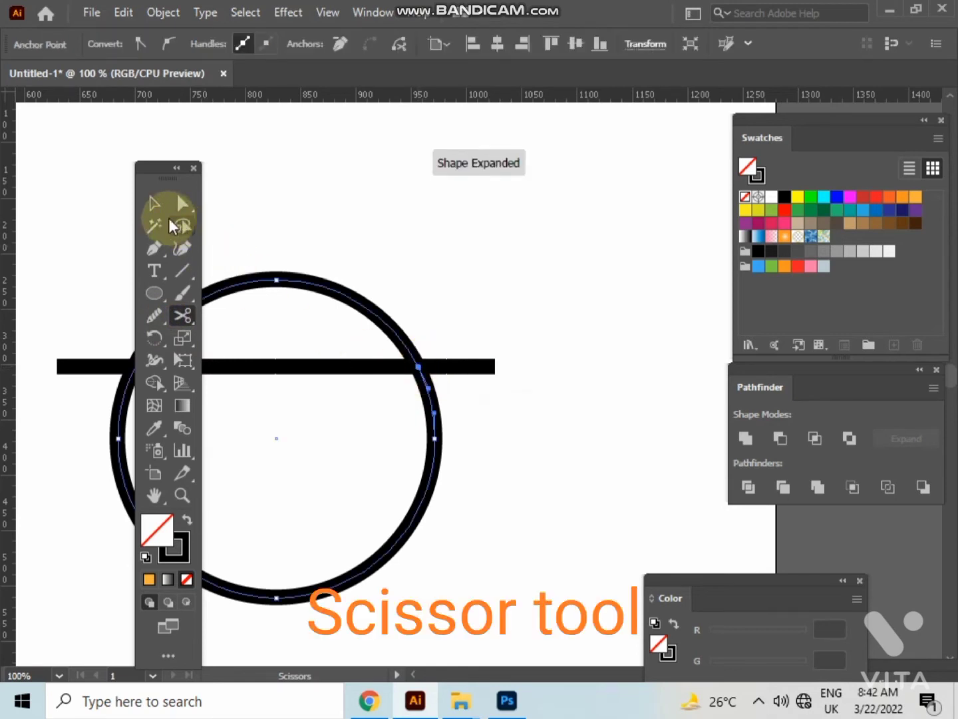
# - Cut the horizontal line with the Scissors tool where it meets the circle's right side and delete the outer piece
pyautogui.click(153, 202)
pyautogui.moveTo(453, 295); pyautogui.dragTo(495, 410)
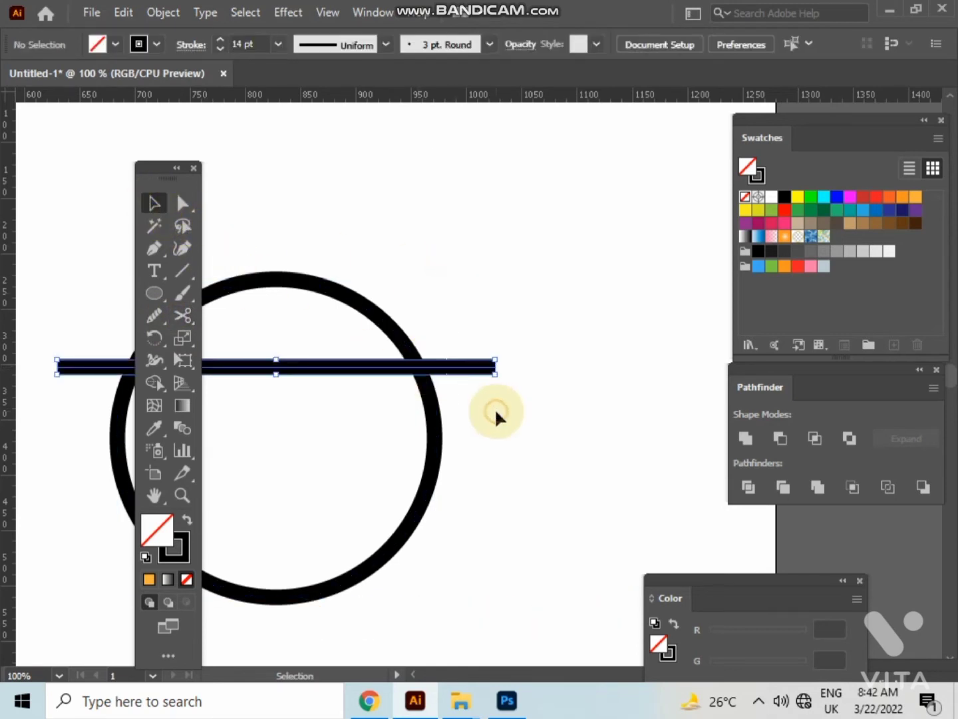
pyautogui.click(495, 410)
pyautogui.moveTo(456, 331); pyautogui.dragTo(465, 394)
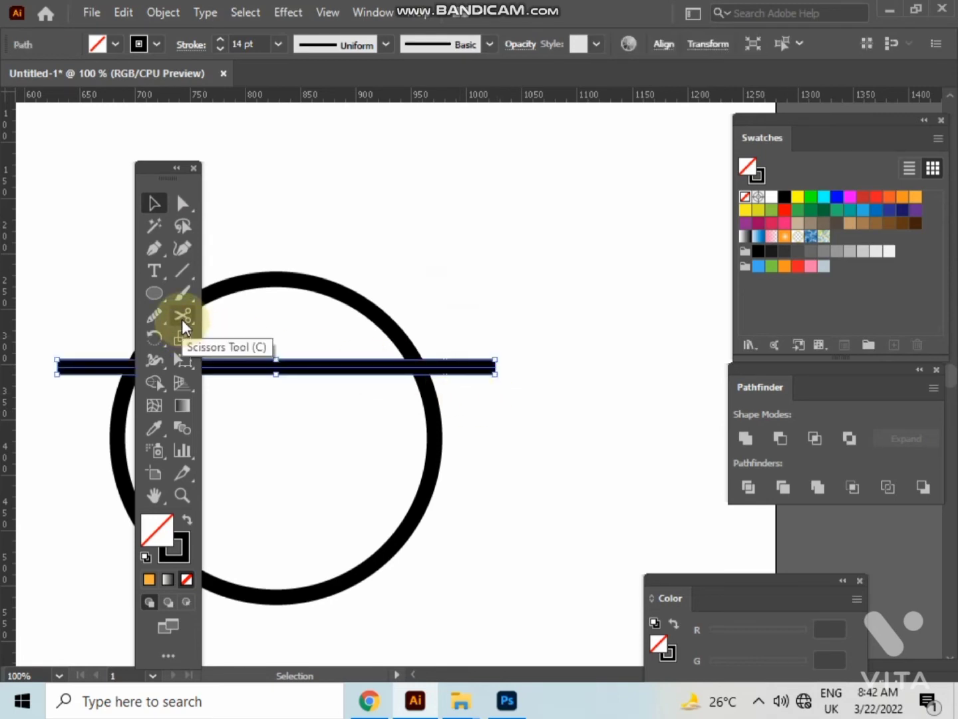
pyautogui.click(182, 322)
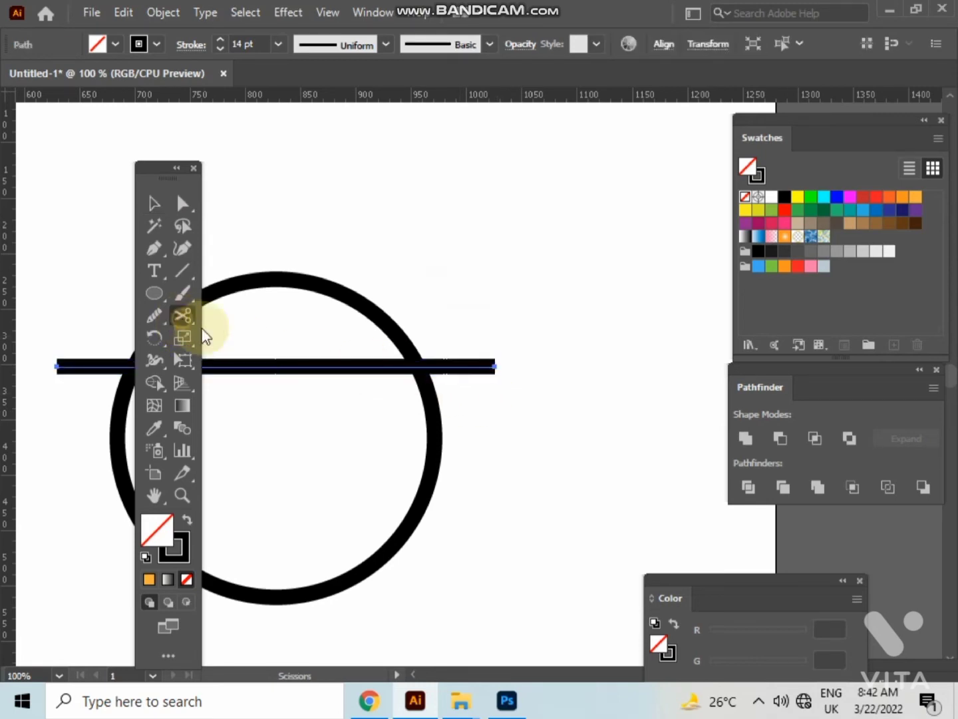
pyautogui.click(417, 366)
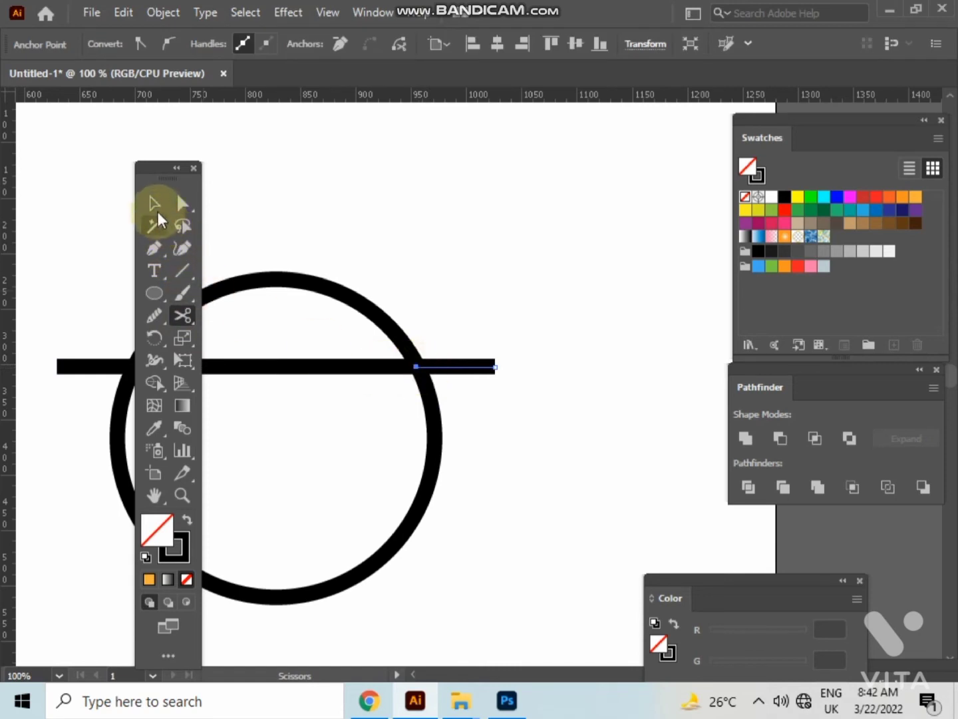
pyautogui.click(154, 203)
pyautogui.moveTo(413, 295); pyautogui.dragTo(488, 392)
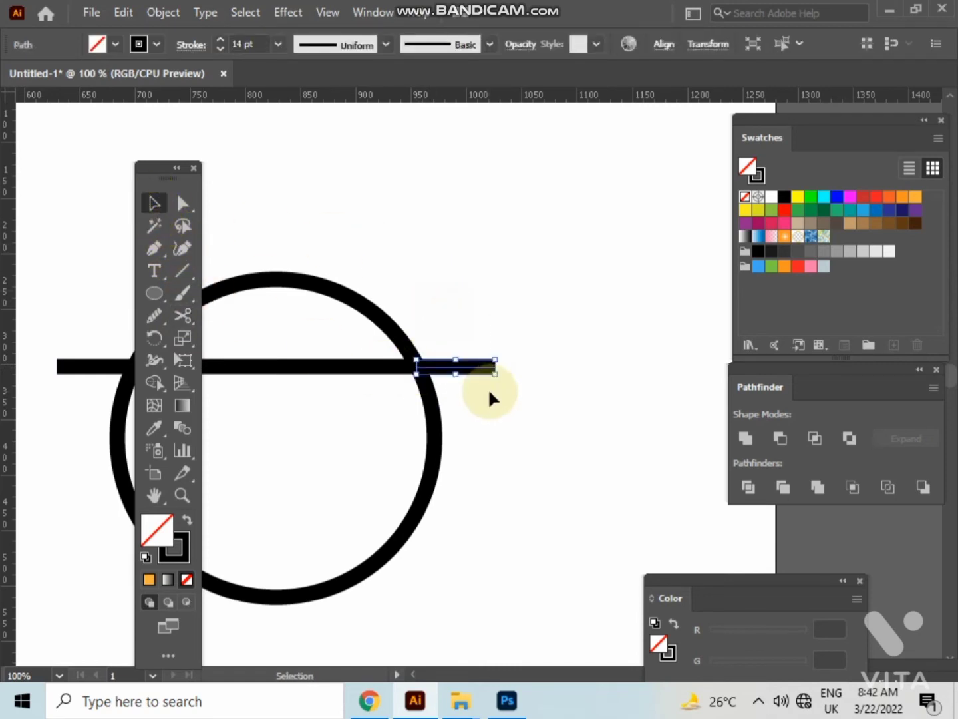
pyautogui.press('Delete')
# - Draw a curved path with the Pen tool from the line's cut end, bulging outward and hooking down toward the circle
pyautogui.click(154, 249)
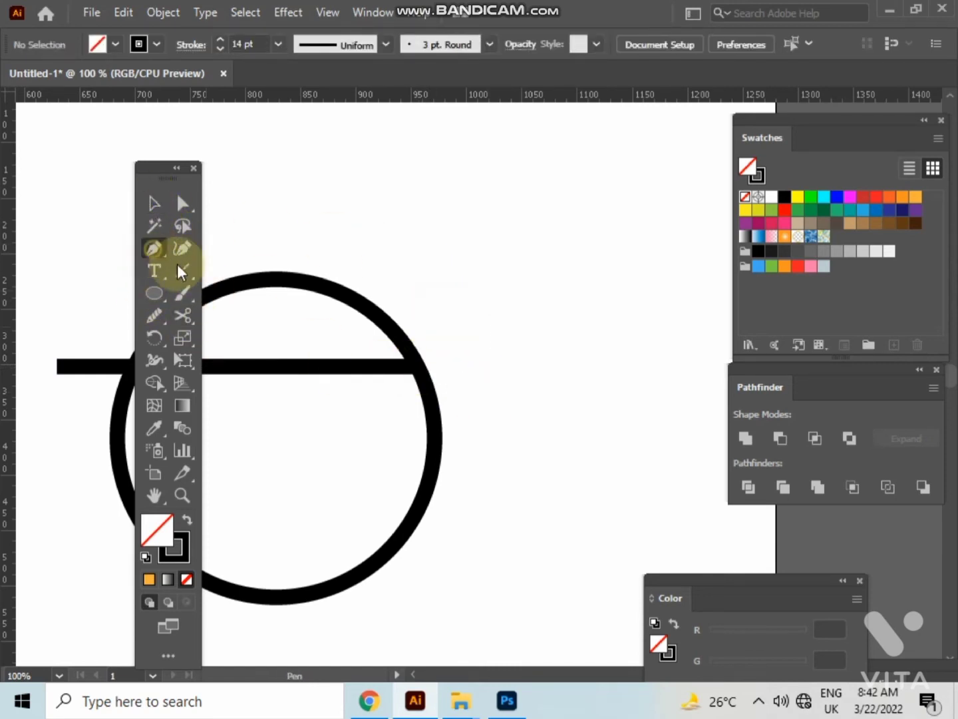
pyautogui.click(416, 367)
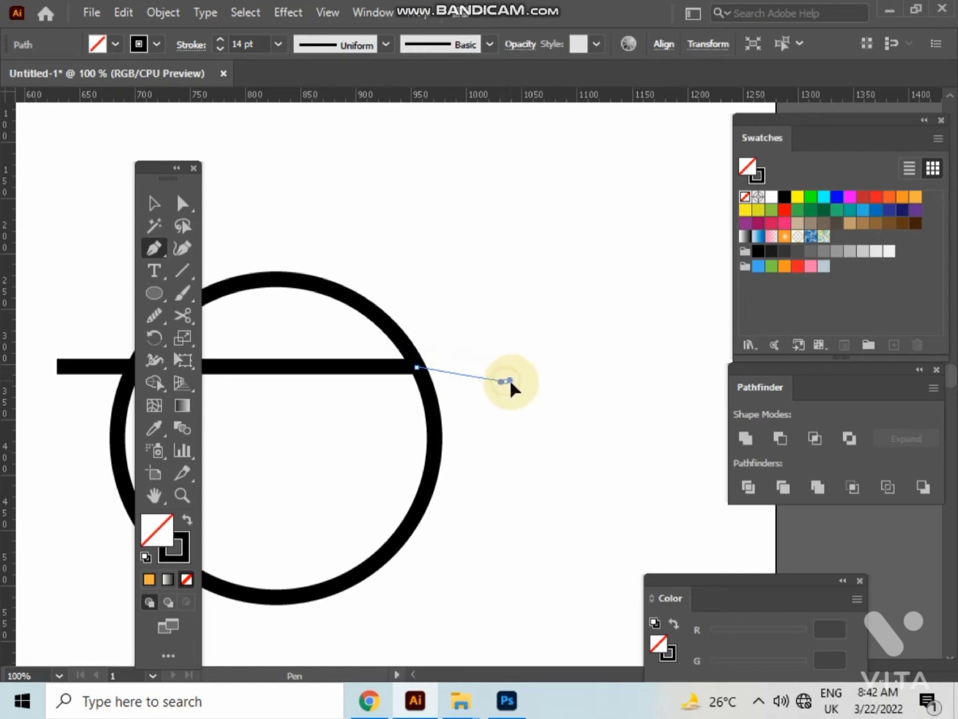
pyautogui.moveTo(524, 400)
pyautogui.mouseDown()
pyautogui.moveTo(541, 410)
pyautogui.moveTo(526, 445)
pyautogui.mouseUp()
pyautogui.hotkey('ctrl', 'z')
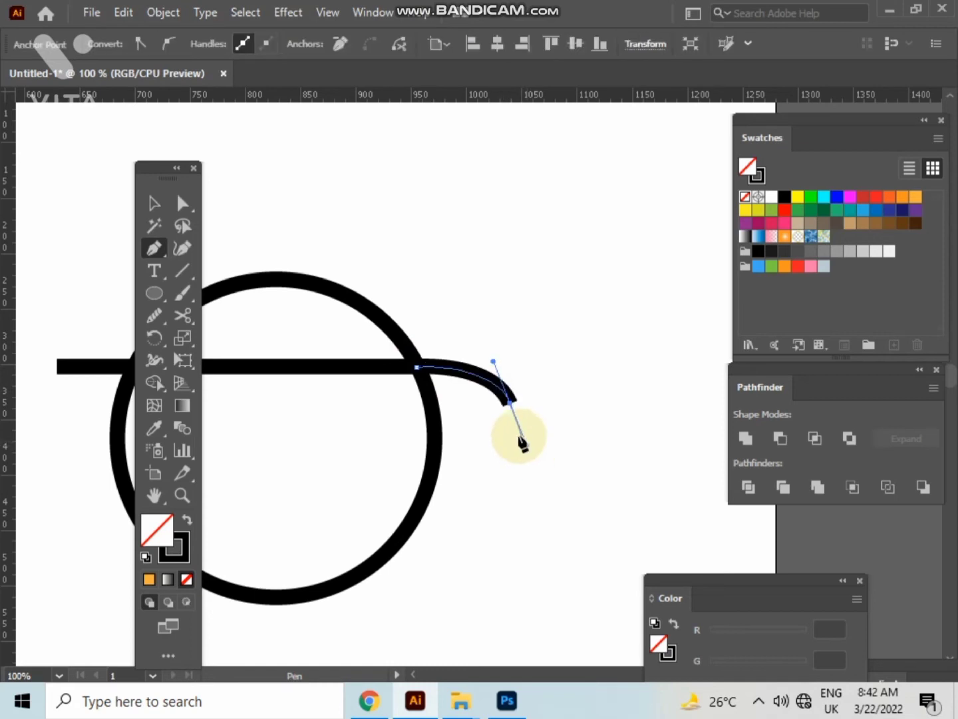
pyautogui.click(510, 406)
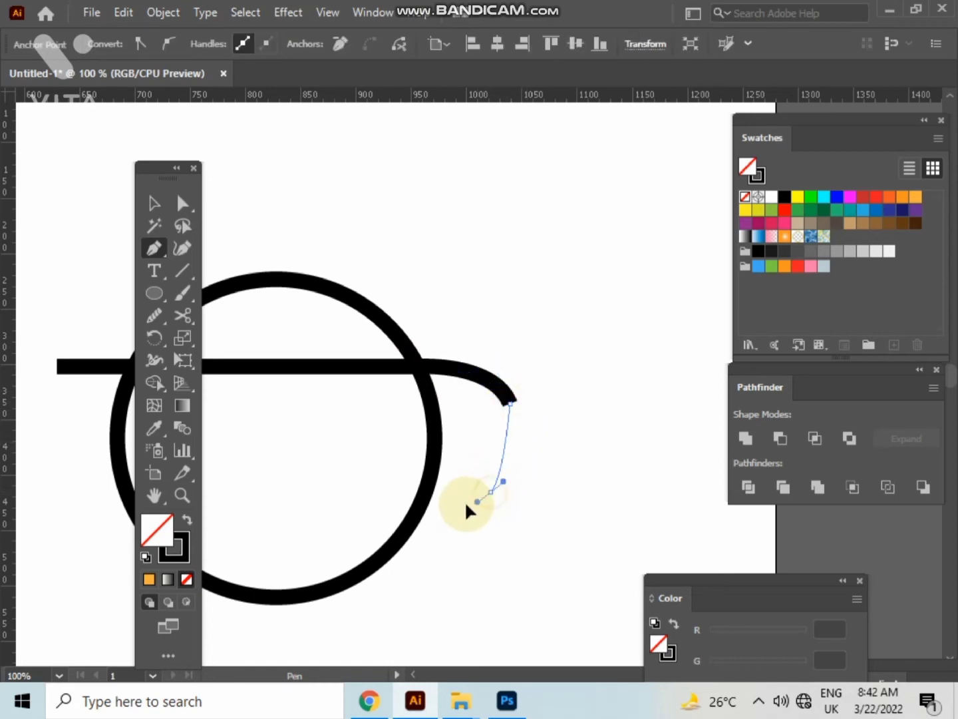
pyautogui.moveTo(441, 514); pyautogui.dragTo(441, 526)
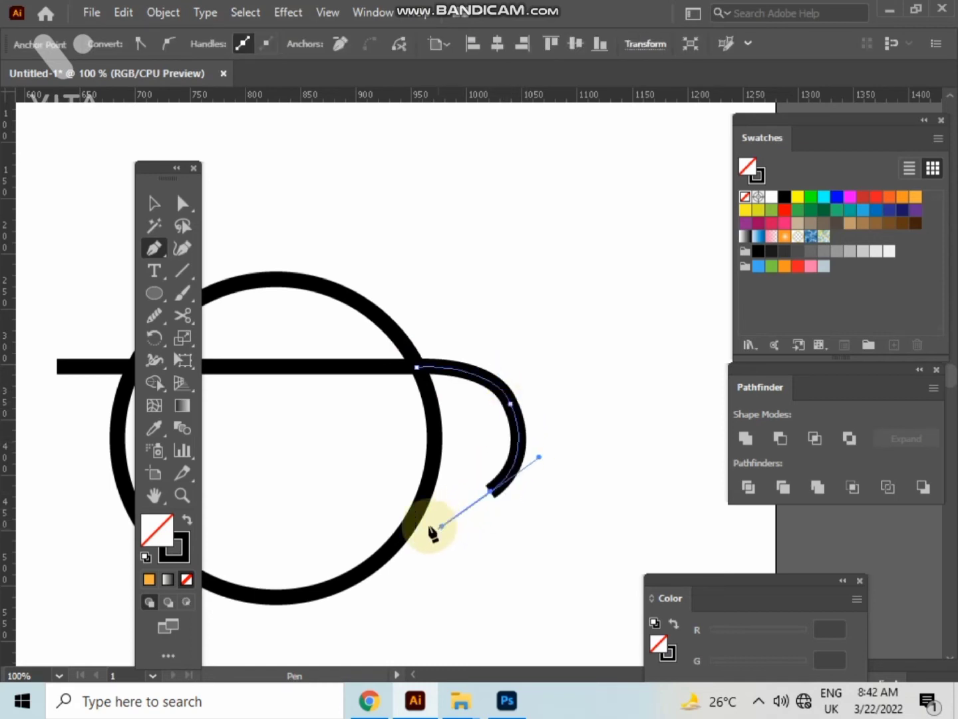
pyautogui.click(151, 205)
pyautogui.click(566, 414)
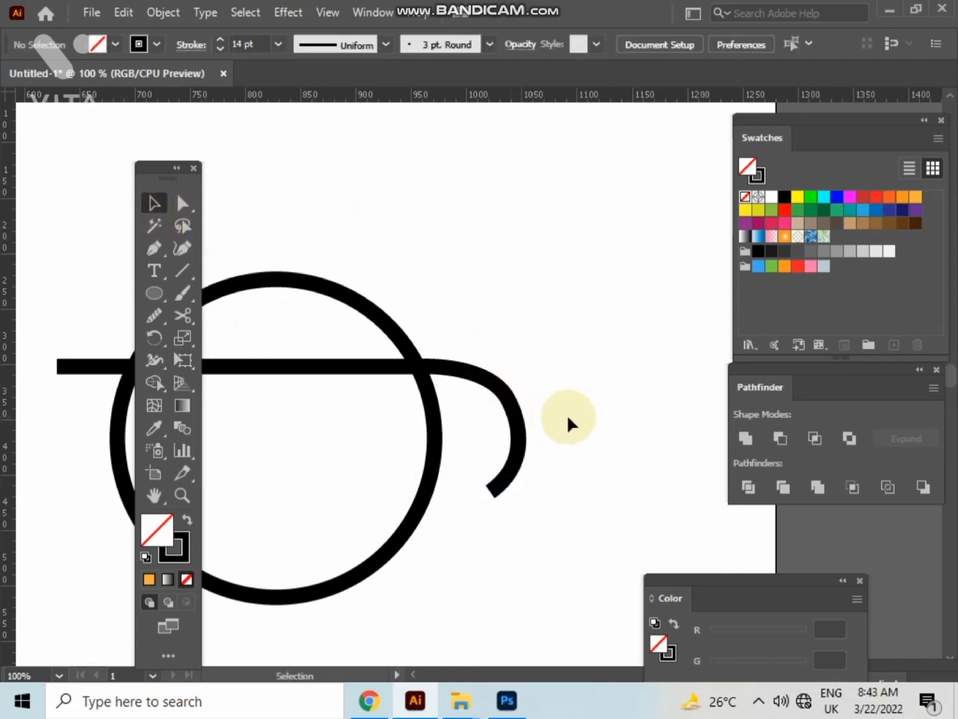
# - Even out the hooked curve with the Smooth tool
pyautogui.click(480, 484)
pyautogui.click(153, 314)
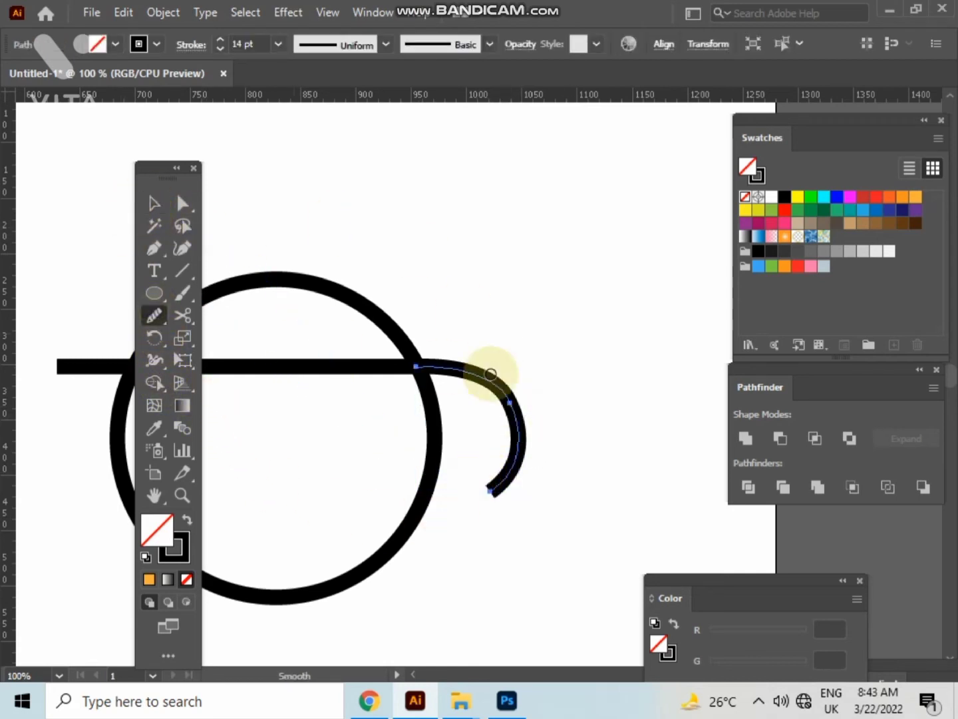
pyautogui.moveTo(489, 377)
pyautogui.mouseDown()
pyautogui.moveTo(515, 416)
pyautogui.moveTo(493, 481)
pyautogui.mouseUp()
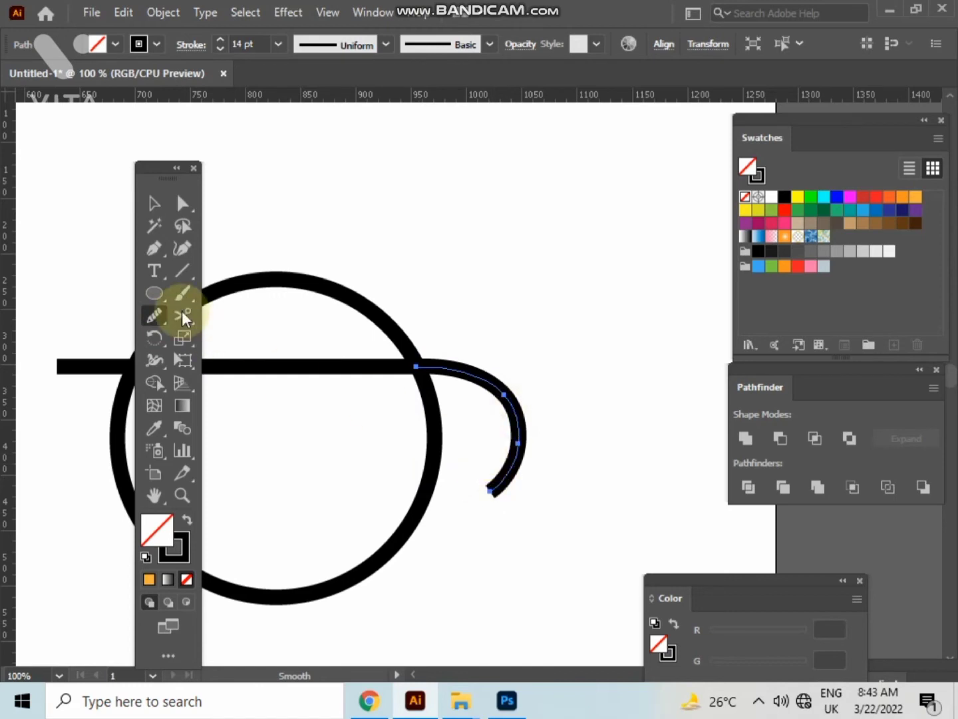
# - Expand the fill and stroke of the circle, the horizontal line and the hooked curve
pyautogui.click(153, 201)
pyautogui.moveTo(368, 213); pyautogui.dragTo(496, 643)
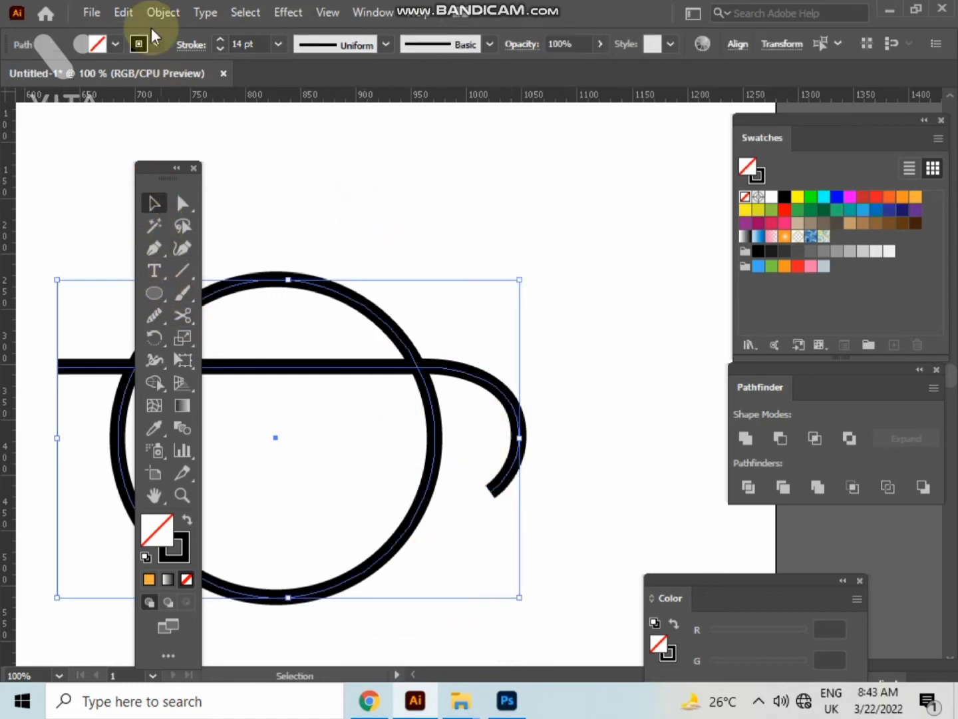
pyautogui.click(154, 13)
pyautogui.click(253, 227)
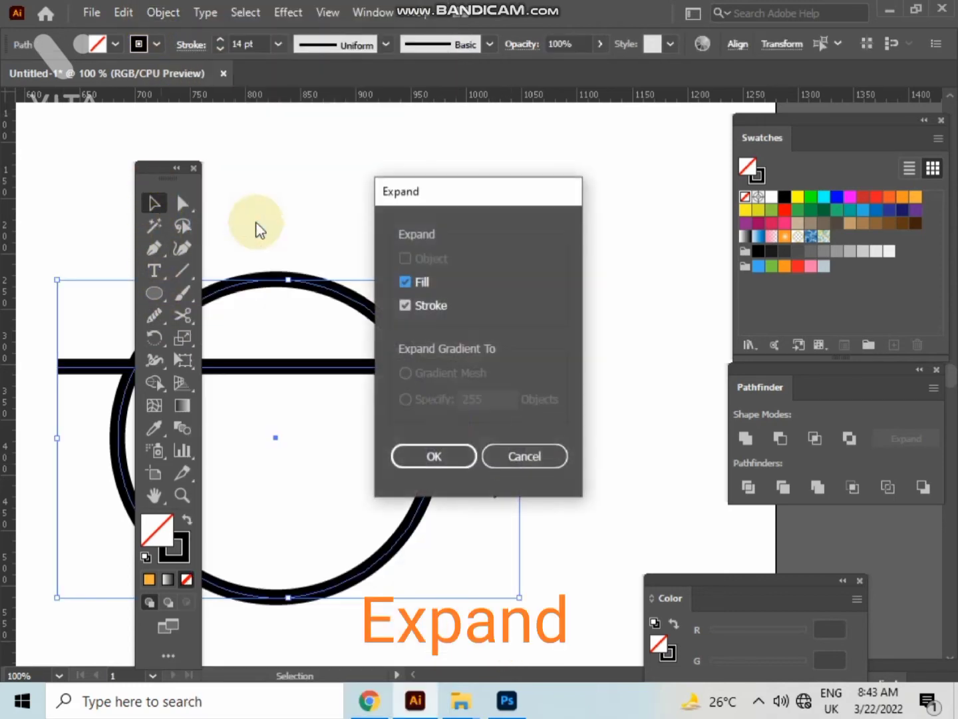
pyautogui.click(434, 456)
# - Remove the part of the circle below the horizontal line with the Shape Builder tool
pyautogui.moveTo(560, 281)
pyautogui.mouseDown()
pyautogui.moveTo(303, 553)
pyautogui.moveTo(140, 388)
pyautogui.mouseUp()
pyautogui.click(151, 380)
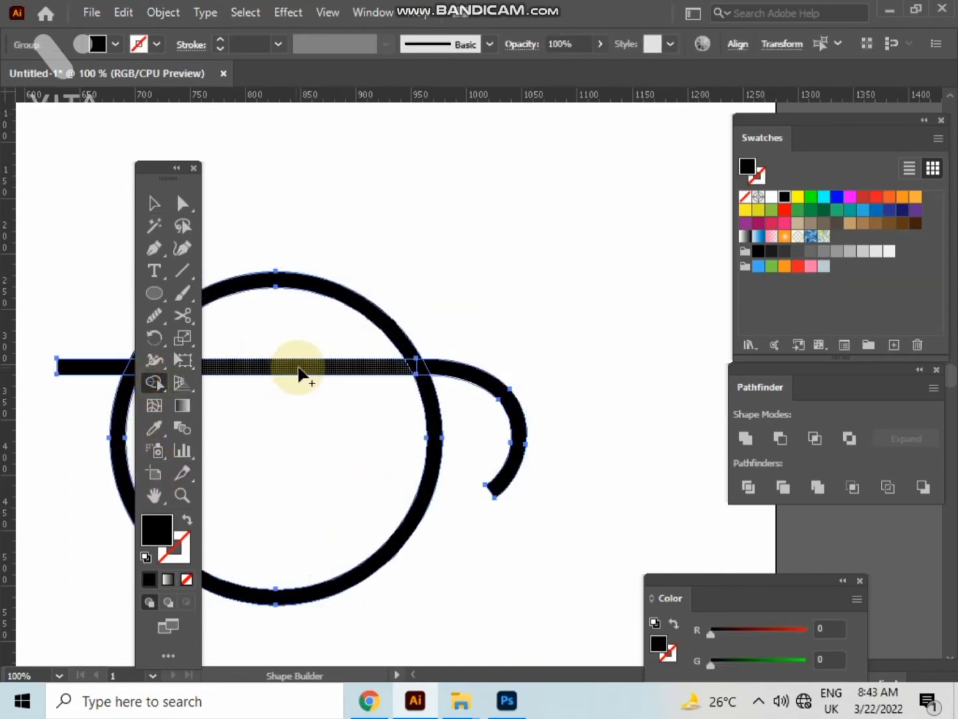
pyautogui.moveTo(299, 375)
pyautogui.mouseDown()
pyautogui.moveTo(413, 368)
pyautogui.moveTo(479, 382)
pyautogui.moveTo(429, 387)
pyautogui.mouseUp()
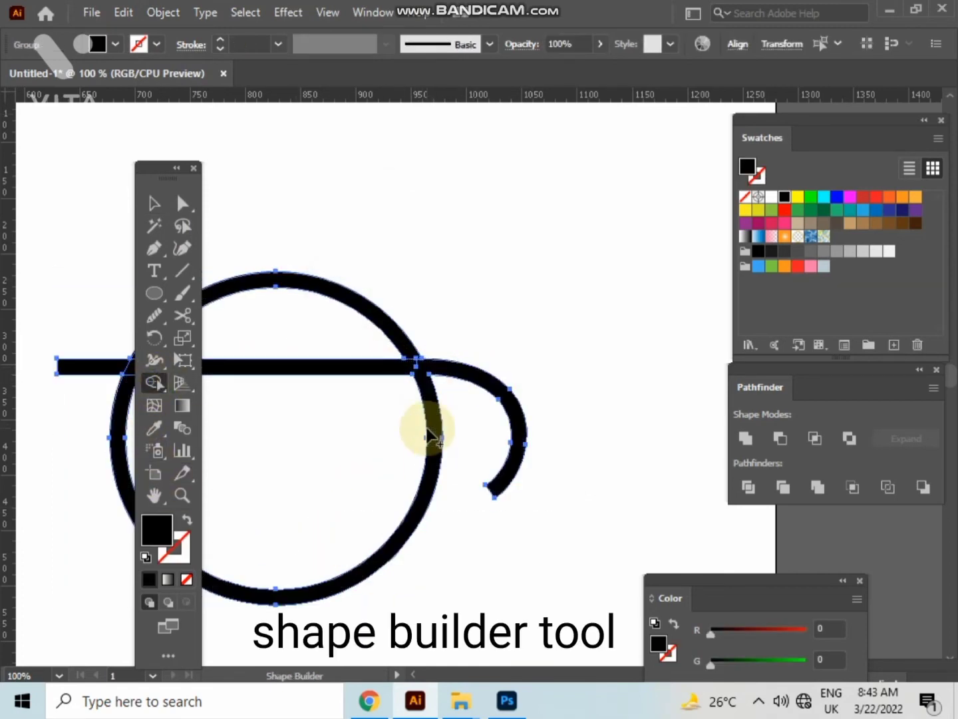
pyautogui.keyDown('alt'); pyautogui.click(431, 459); pyautogui.keyUp('alt')
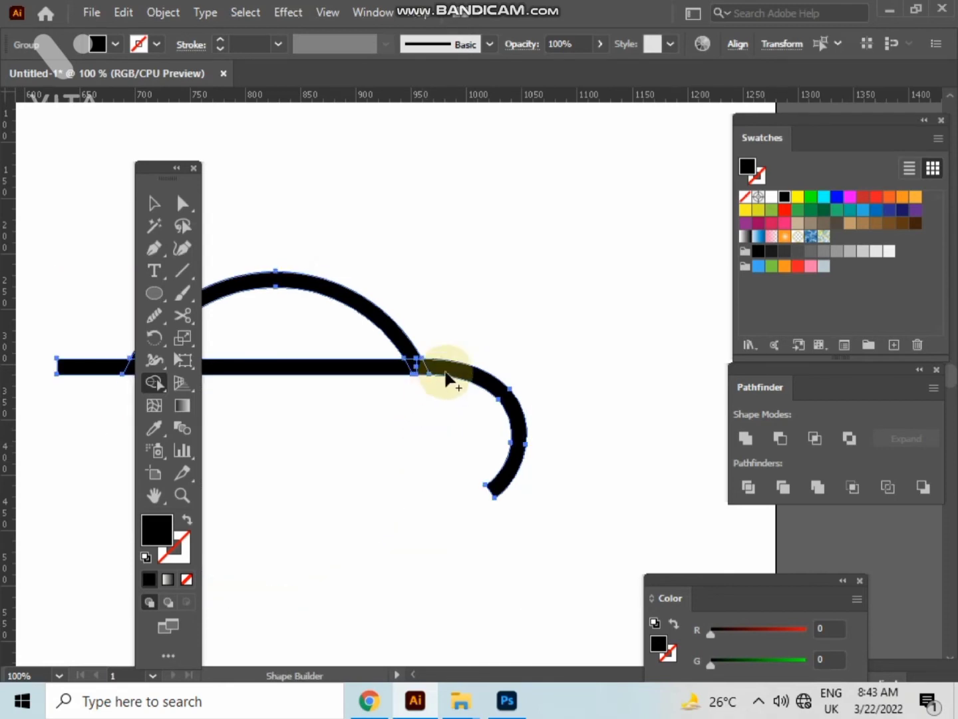
# - Merge the horizontal bar's segments and join both arc ends to it with the Shape Builder tool, and deselect the artwork
pyautogui.moveTo(331, 372); pyautogui.dragTo(523, 371)
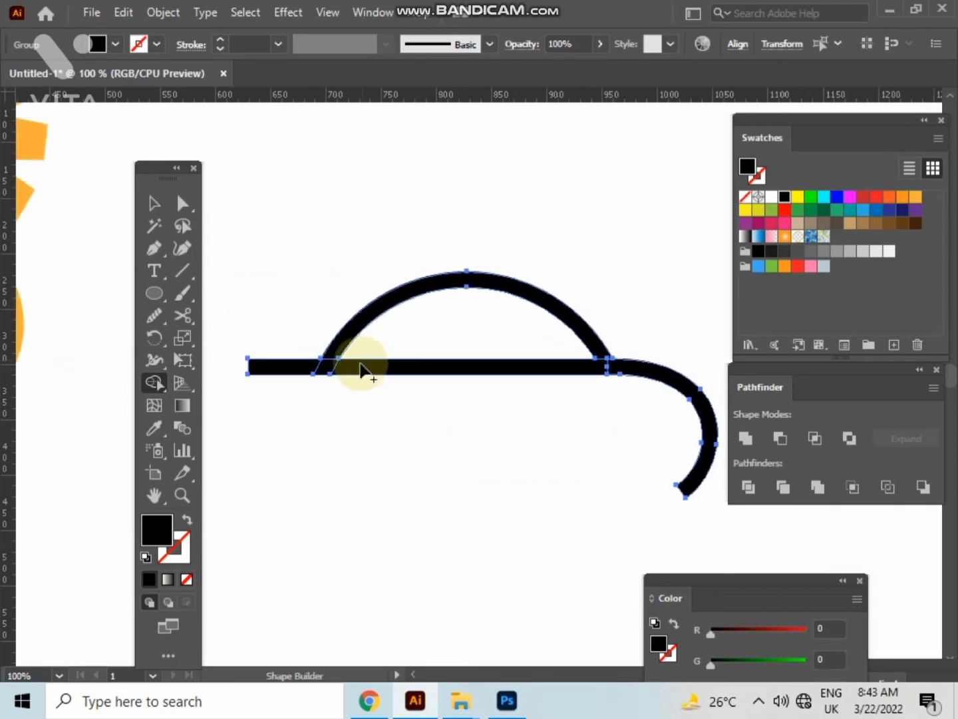
pyautogui.moveTo(360, 364); pyautogui.dragTo(249, 366)
pyautogui.moveTo(327, 350); pyautogui.dragTo(317, 380)
pyautogui.moveTo(598, 352); pyautogui.dragTo(617, 369)
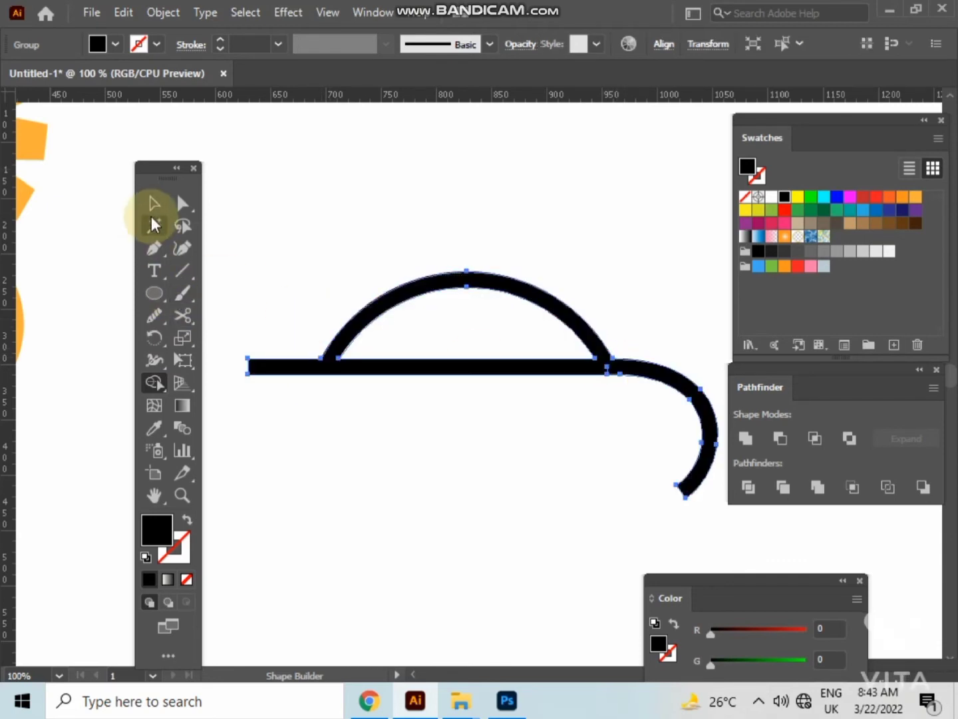
pyautogui.click(154, 203)
pyautogui.click(262, 177)
# - Draw a diagonal line with the Pen tool from the arc's top down to the horizontal bar, with a black stroke and no fill
pyautogui.click(154, 247)
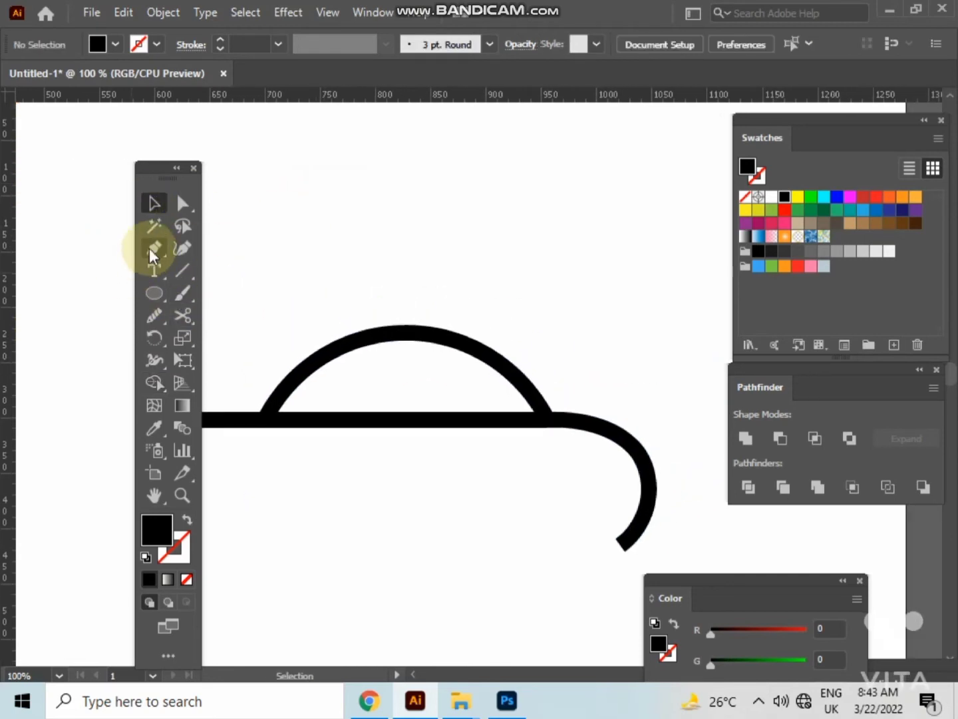
pyautogui.click(383, 330)
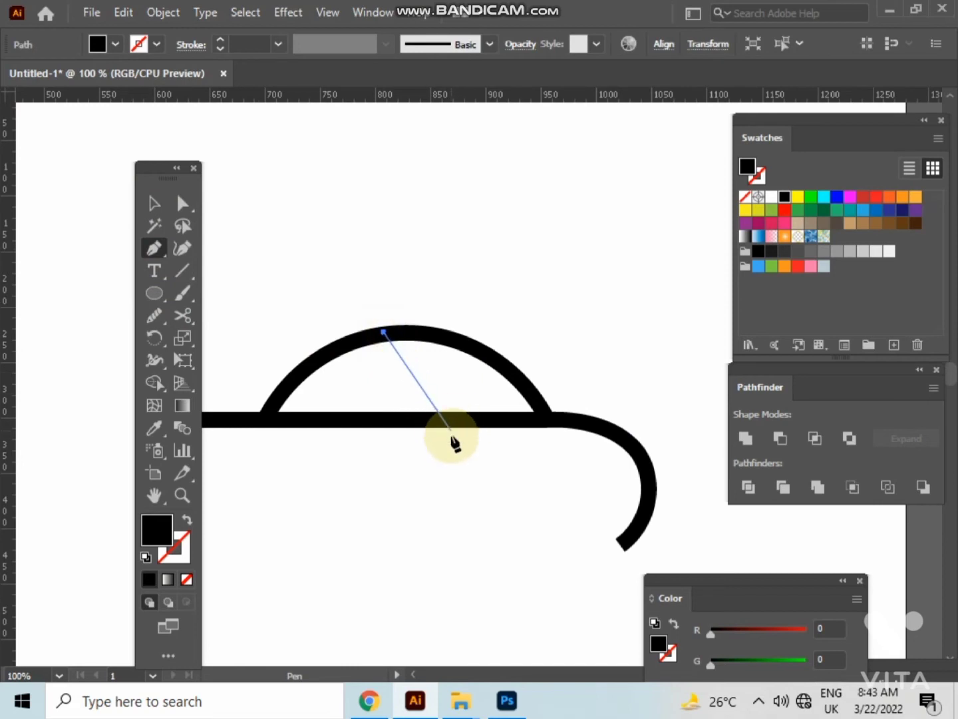
pyautogui.click(450, 426)
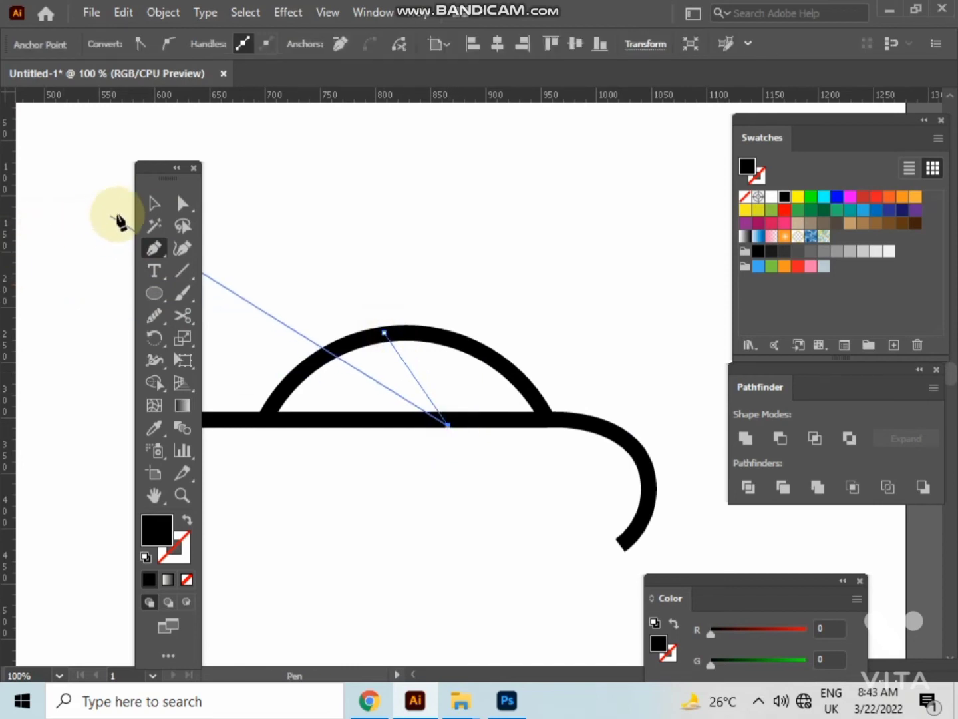
pyautogui.click(154, 203)
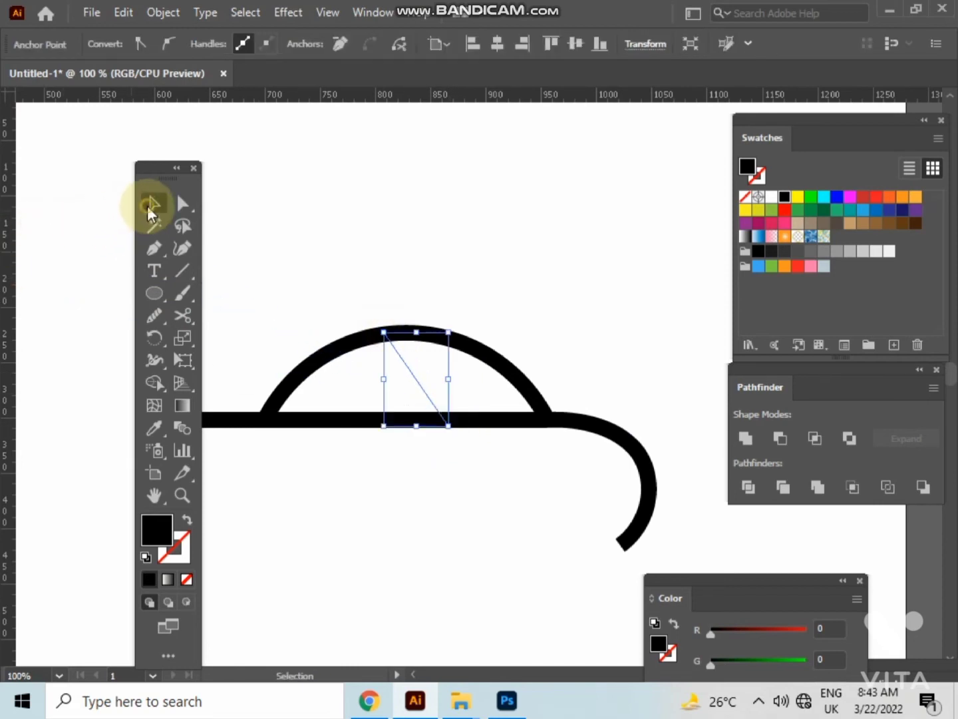
pyautogui.click(187, 517)
pyautogui.click(265, 198)
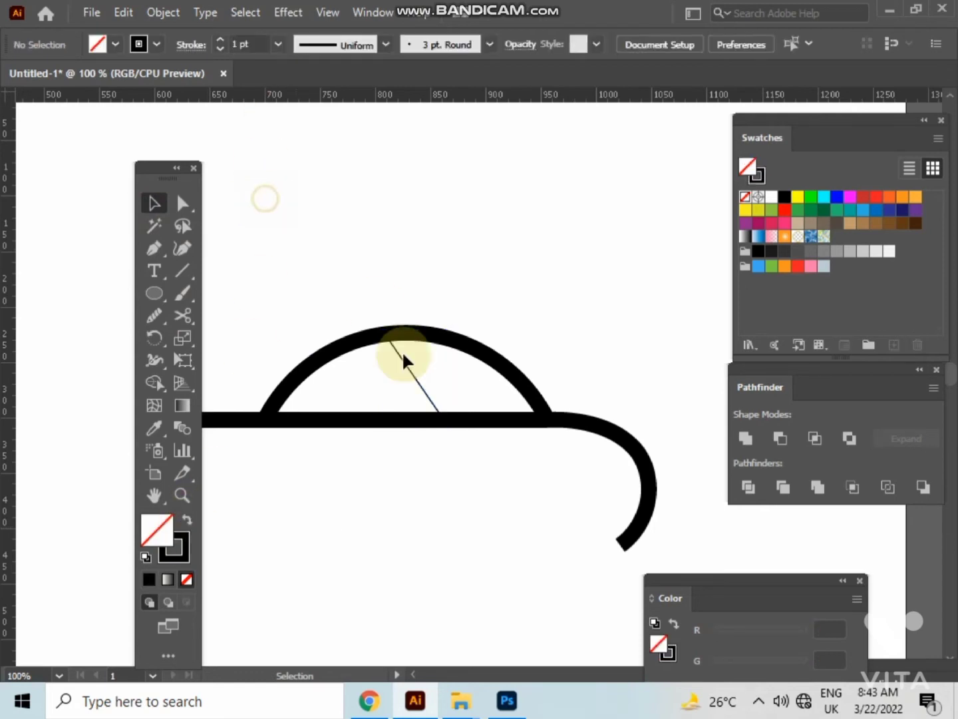
# - Set the diagonal line's stroke weight to 14 pt and deselect it
pyautogui.click(422, 395)
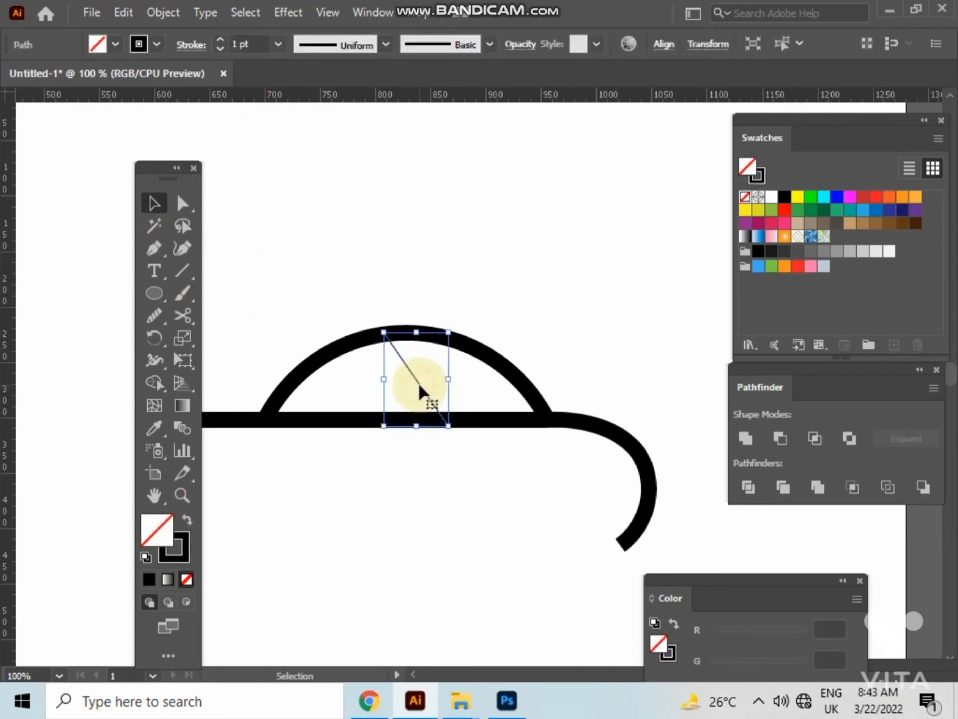
pyautogui.click(257, 44)
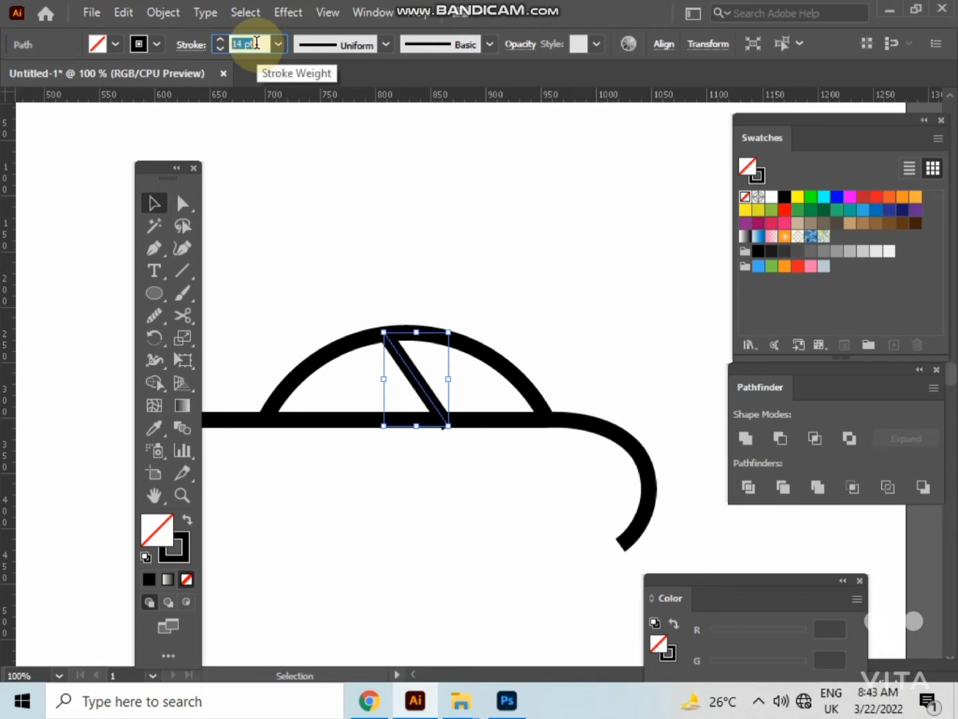
pyautogui.click(413, 199)
# - Expand the fill and stroke of the diagonal line together with the rest of the outline
pyautogui.moveTo(343, 250); pyautogui.dragTo(522, 532)
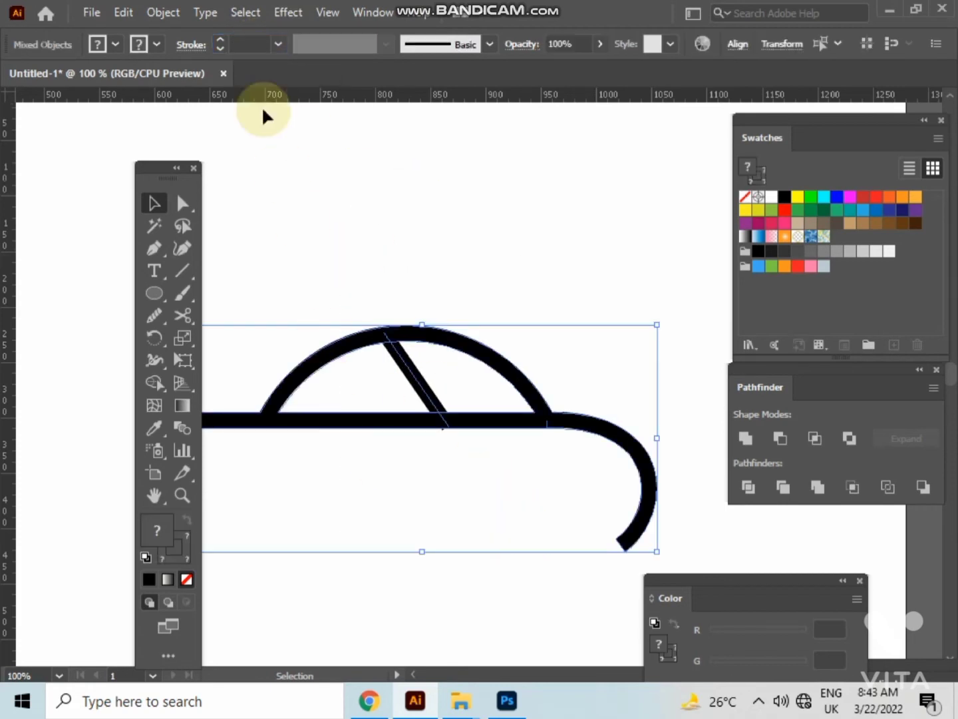
pyautogui.click(165, 13)
pyautogui.click(250, 230)
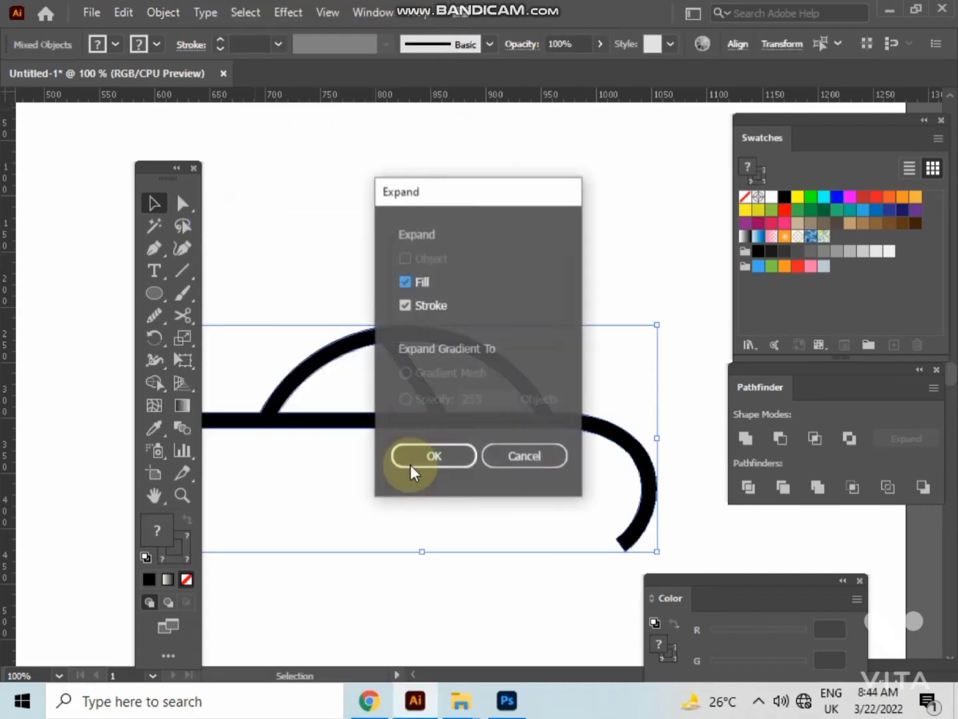
pyautogui.click(443, 464)
# - Trim the diagonal's tip protruding below the bar and merge the diagonal with the bar and arc using Shape Builder
pyautogui.scroll(4, 444, 462)
pyautogui.moveTo(449, 470); pyautogui.dragTo(470, 674)
pyautogui.click(155, 384)
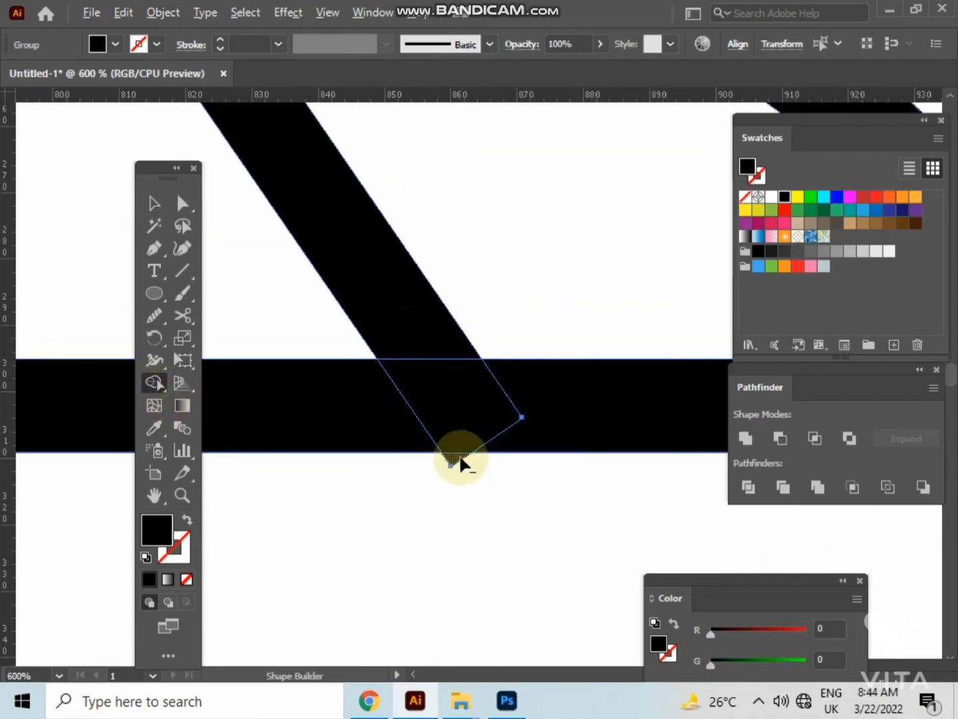
pyautogui.scroll(-4, 459, 454)
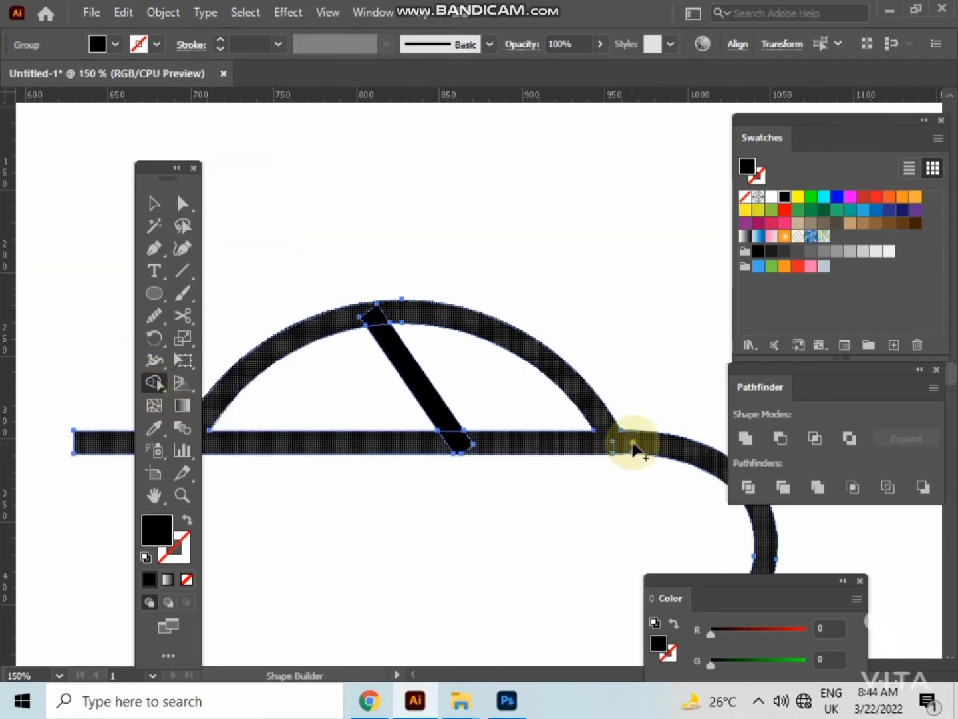
pyautogui.moveTo(442, 430); pyautogui.dragTo(374, 310)
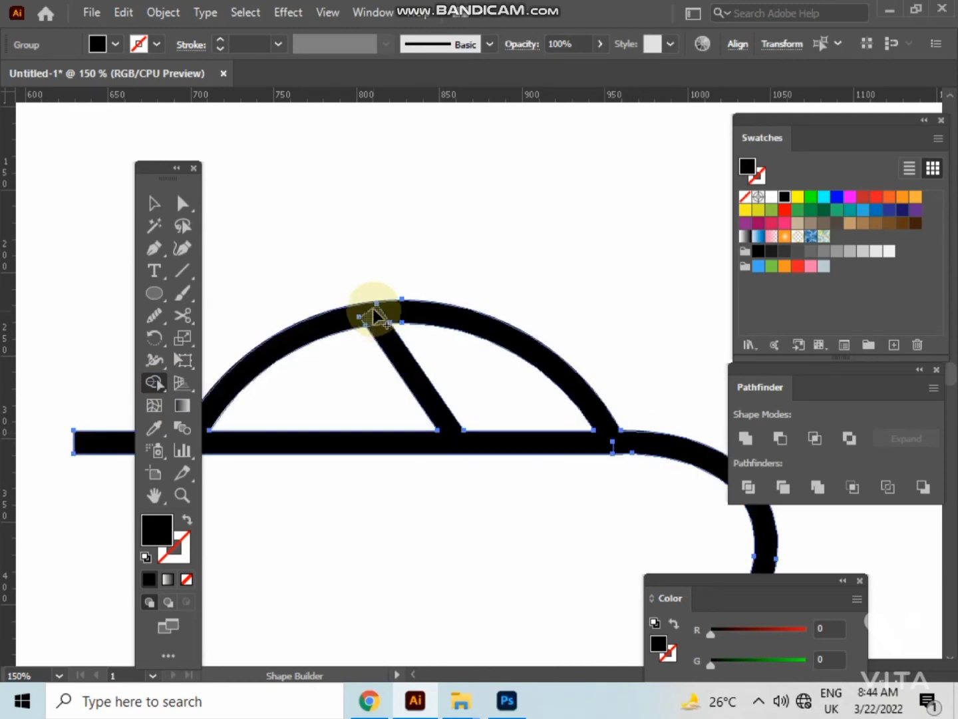
pyautogui.scroll(-2, 392, 350)
pyautogui.click(154, 203)
pyautogui.click(320, 211)
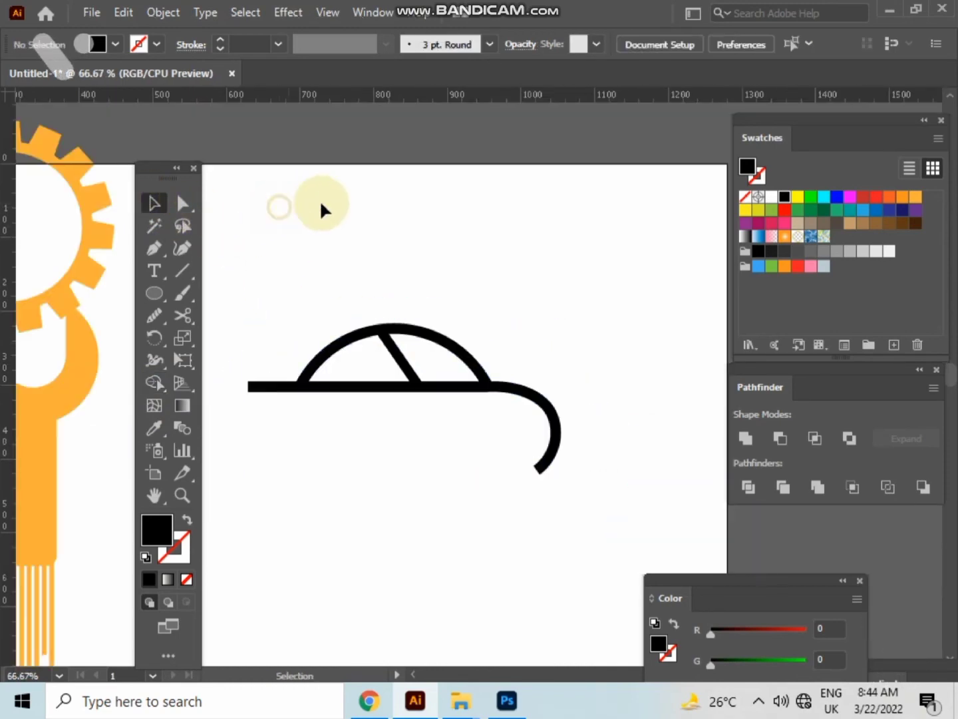
# - Fully round the two corners at the hooked curve's lower end using Direct Selection
pyautogui.moveTo(363, 215); pyautogui.dragTo(422, 231)
pyautogui.scroll(4, 569, 499)
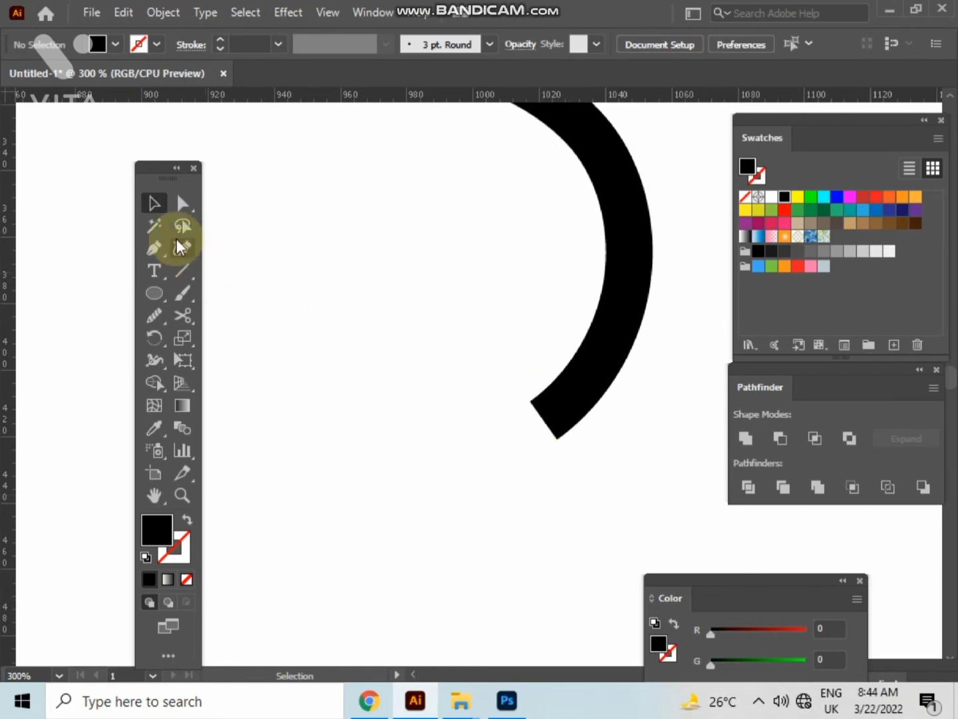
pyautogui.click(183, 203)
pyautogui.moveTo(480, 363); pyautogui.dragTo(584, 466)
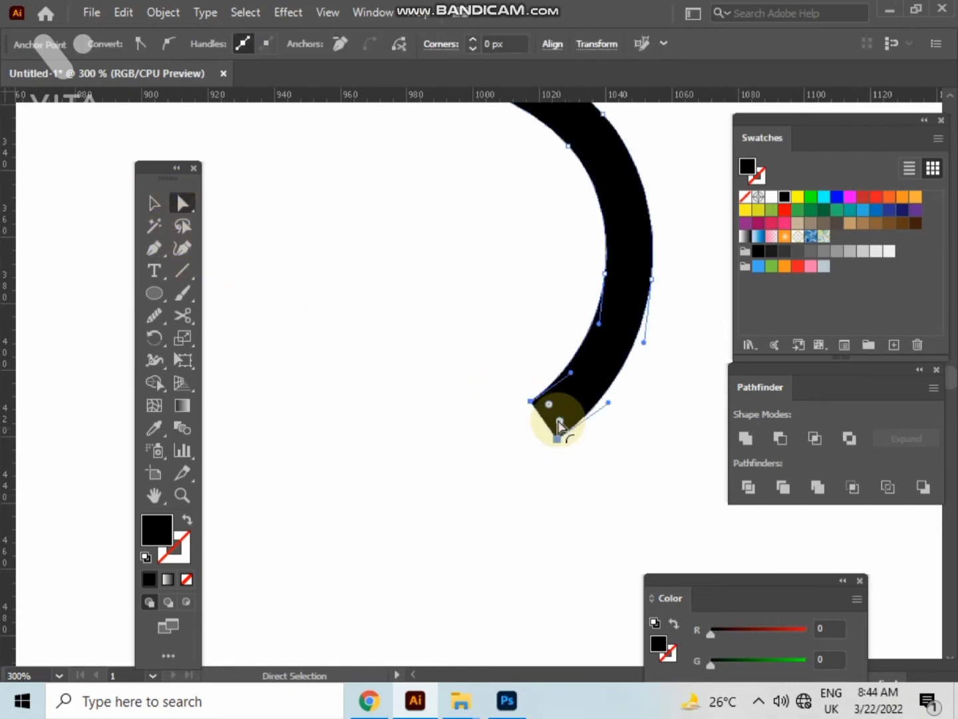
pyautogui.moveTo(559, 421); pyautogui.dragTo(517, 429)
pyautogui.click(461, 427)
pyautogui.scroll(-2, 453, 423)
# - Round the corners at the free left end of the horizontal bar
pyautogui.moveTo(451, 420); pyautogui.dragTo(687, 437)
pyautogui.moveTo(543, 475); pyautogui.dragTo(739, 495)
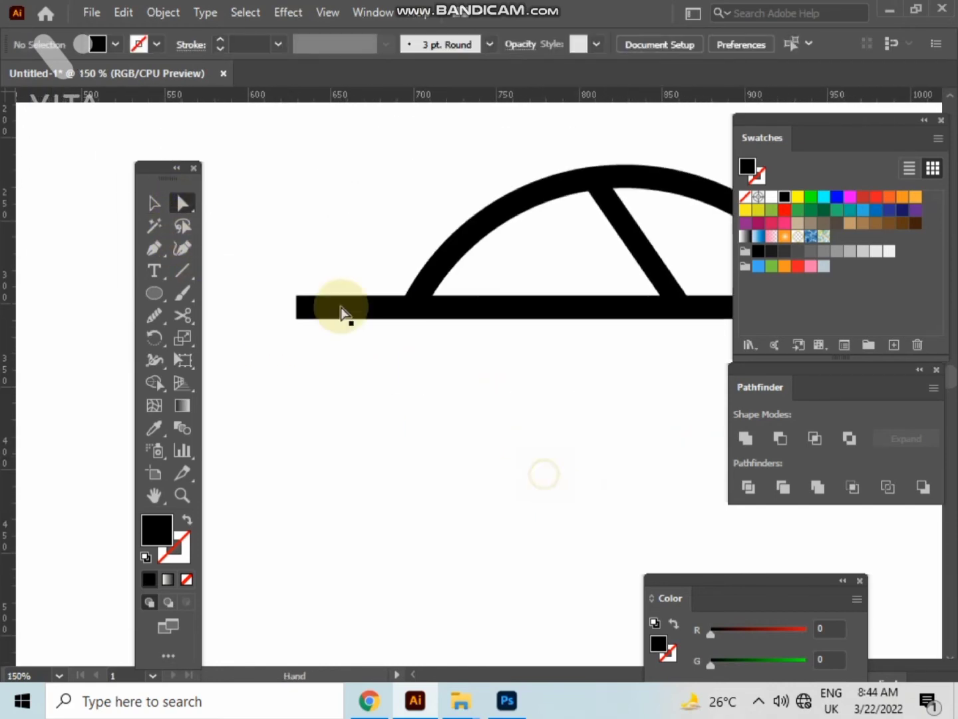
pyautogui.moveTo(280, 267); pyautogui.dragTo(383, 332)
pyautogui.click(377, 374)
pyautogui.scroll(-2, 378, 375)
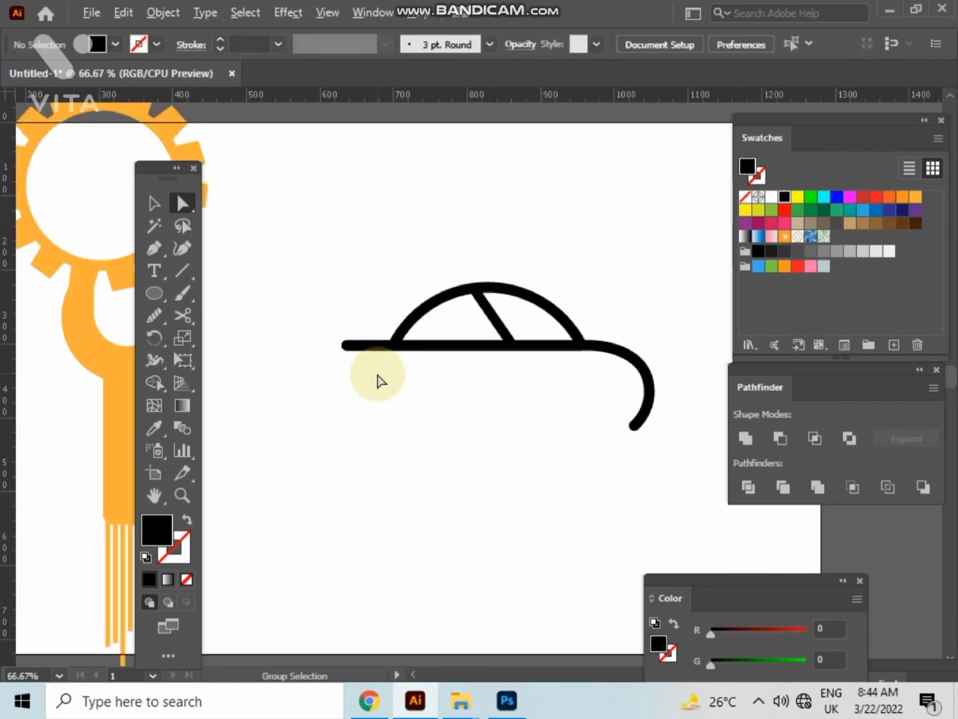
# - Move the orange gear over the rear part of the car outline and deselect it
pyautogui.moveTo(377, 380); pyautogui.dragTo(428, 406)
pyautogui.scroll(-1, 407, 419)
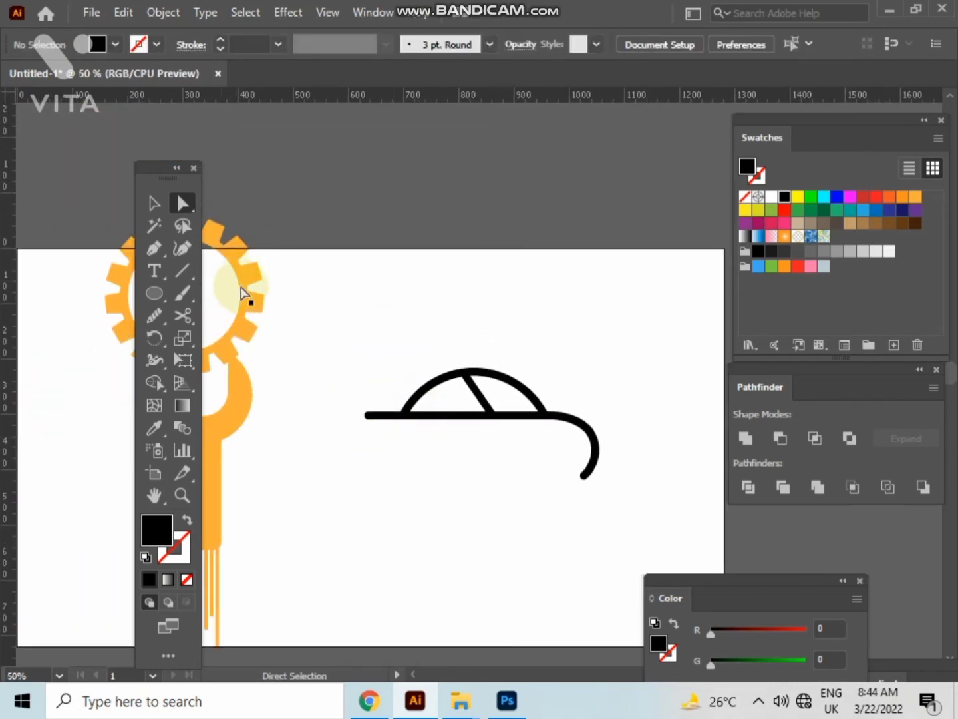
pyautogui.moveTo(241, 293); pyautogui.dragTo(459, 429)
pyautogui.click(437, 327)
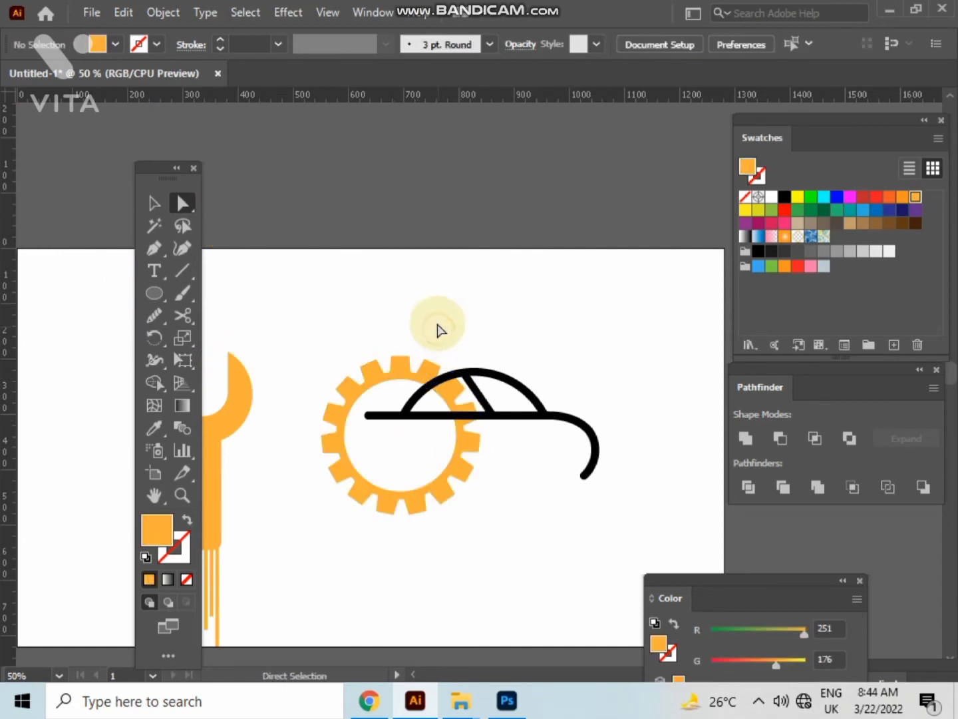
# - Unite the wrench head, handle and stripes into a single shape with Pathfinder
pyautogui.moveTo(246, 385); pyautogui.dragTo(369, 336)
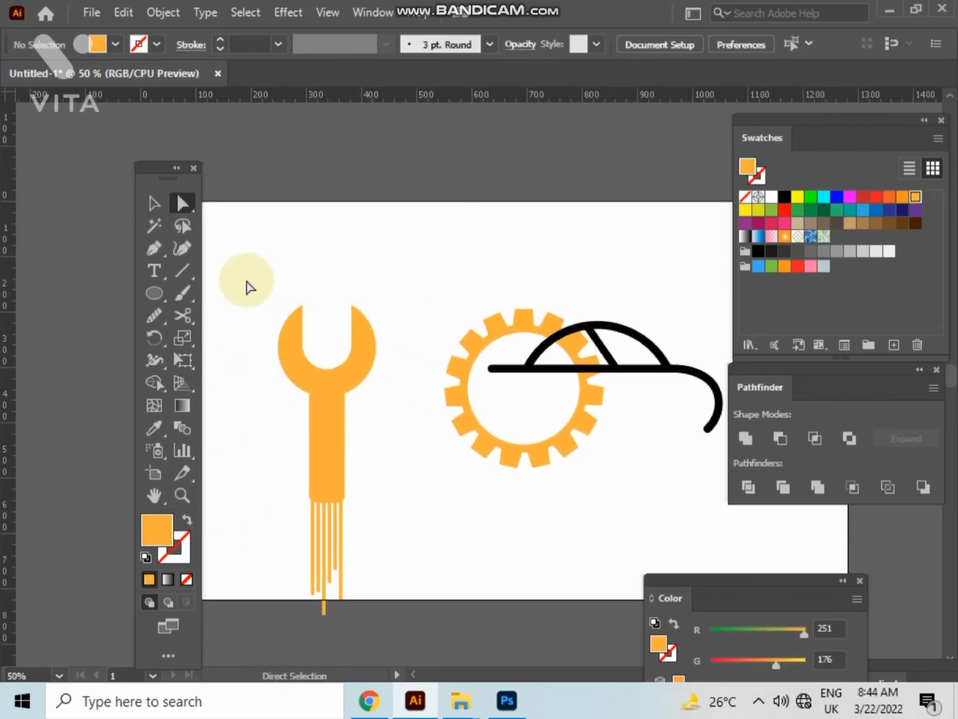
pyautogui.moveTo(246, 280); pyautogui.dragTo(407, 606)
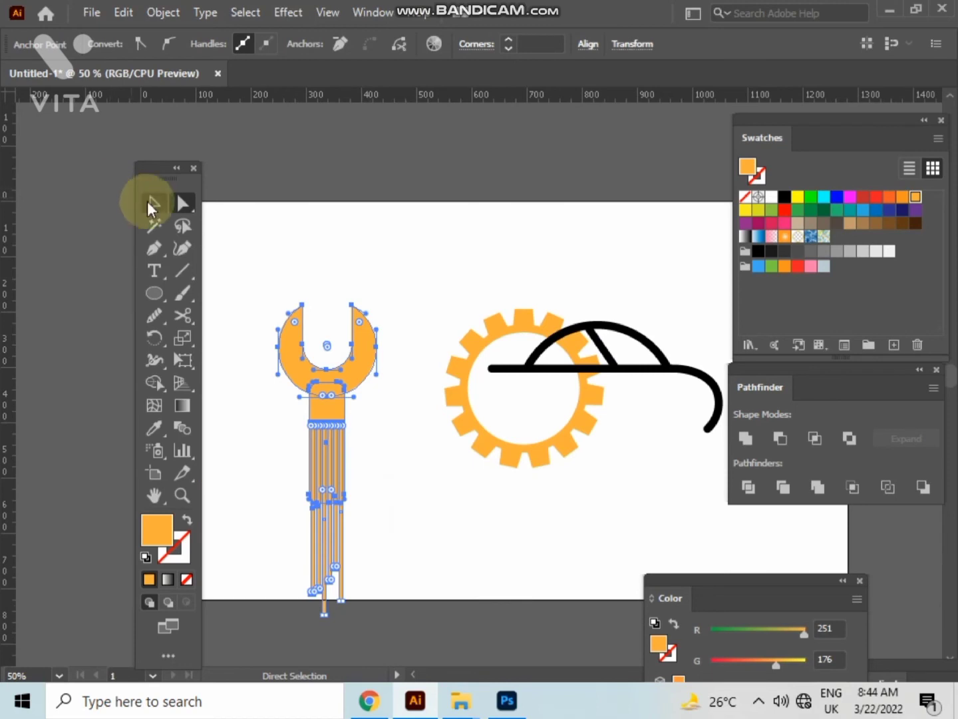
pyautogui.click(147, 204)
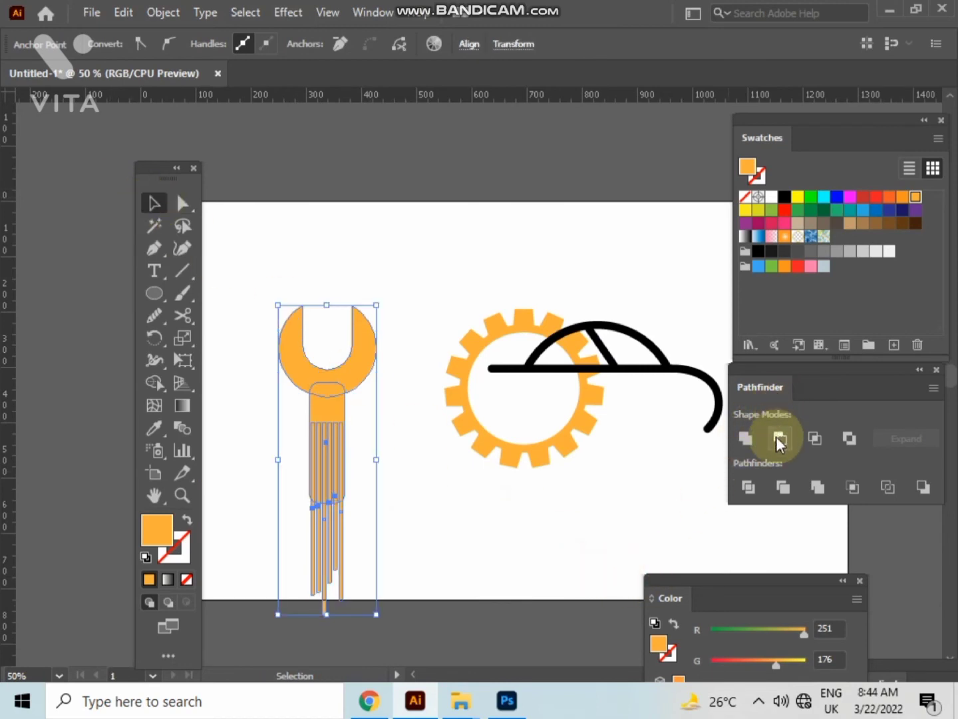
pyautogui.click(740, 439)
pyautogui.click(595, 523)
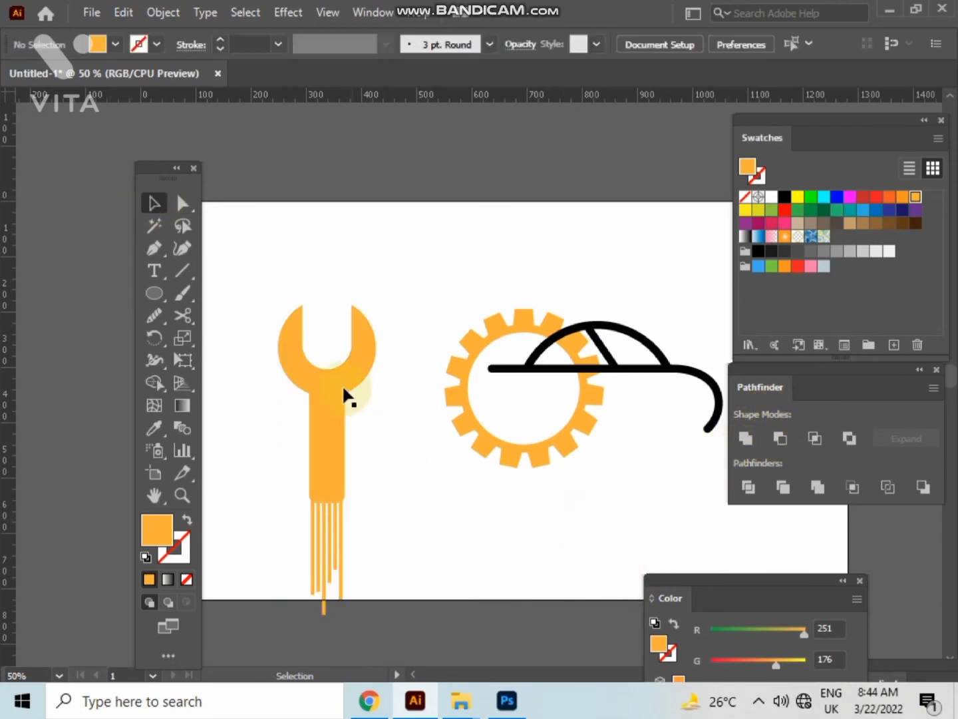
# - Rotate the wrench about 90° clockwise so its jaw faces right, and scale it down
pyautogui.click(374, 305)
pyautogui.moveTo(374, 306); pyautogui.dragTo(396, 489)
pyautogui.click(376, 463)
pyautogui.click(347, 395)
pyautogui.click(392, 490)
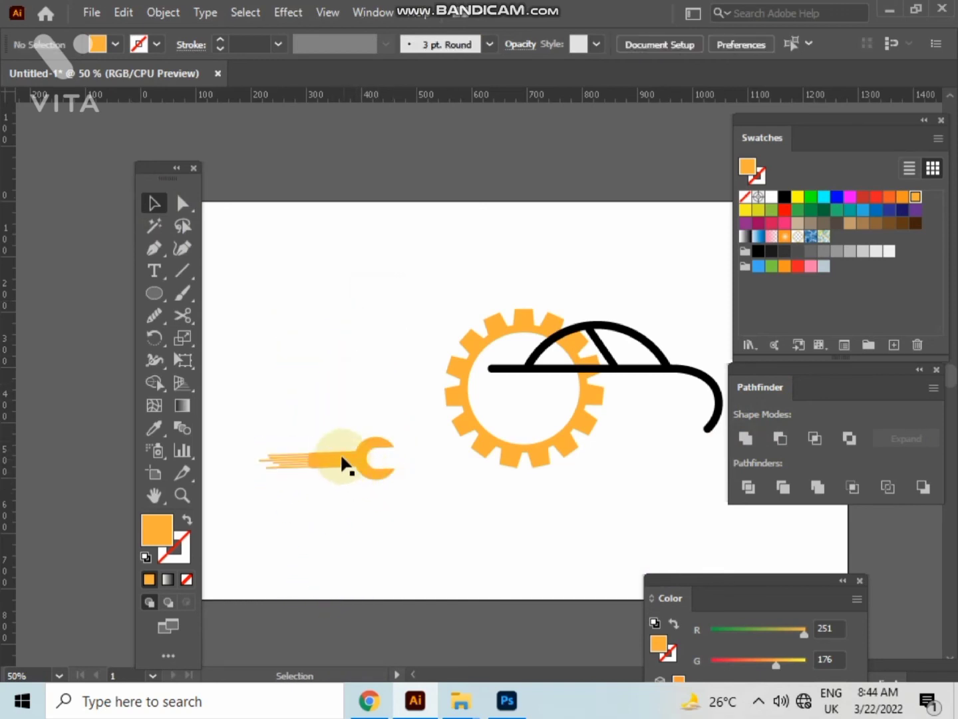
# - Move the wrench beneath the car's horizontal bar and rotate it slightly clockwise to level it
pyautogui.moveTo(343, 466); pyautogui.dragTo(417, 458)
pyautogui.scroll(2, 616, 408)
pyautogui.moveTo(430, 394); pyautogui.dragTo(431, 419)
pyautogui.click(491, 195)
pyautogui.click(491, 502)
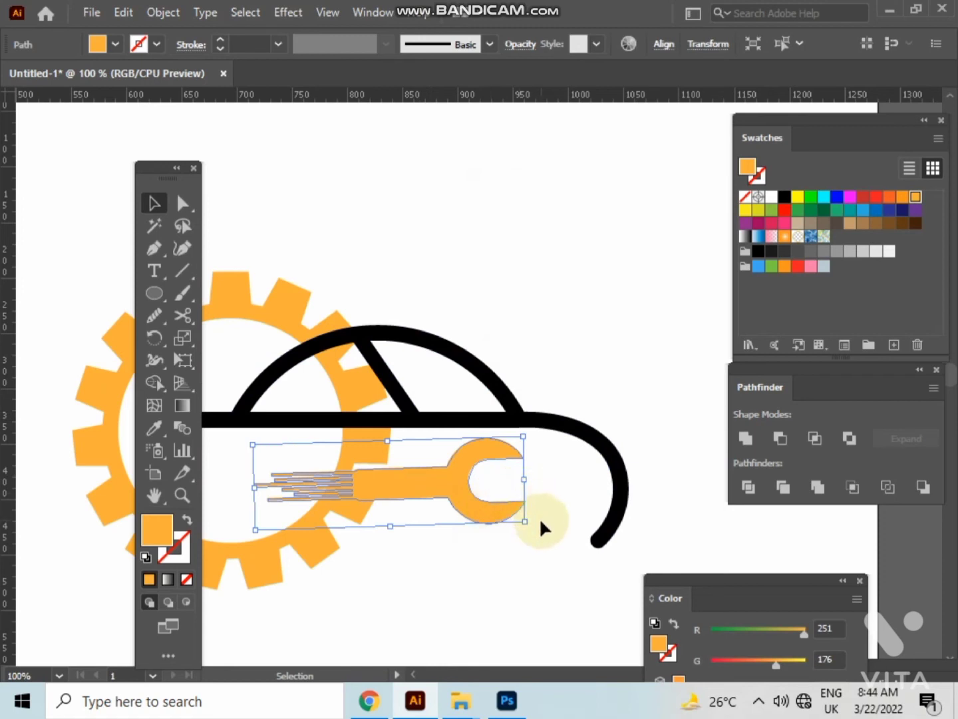
pyautogui.moveTo(535, 526); pyautogui.dragTo(526, 571)
pyautogui.click(525, 569)
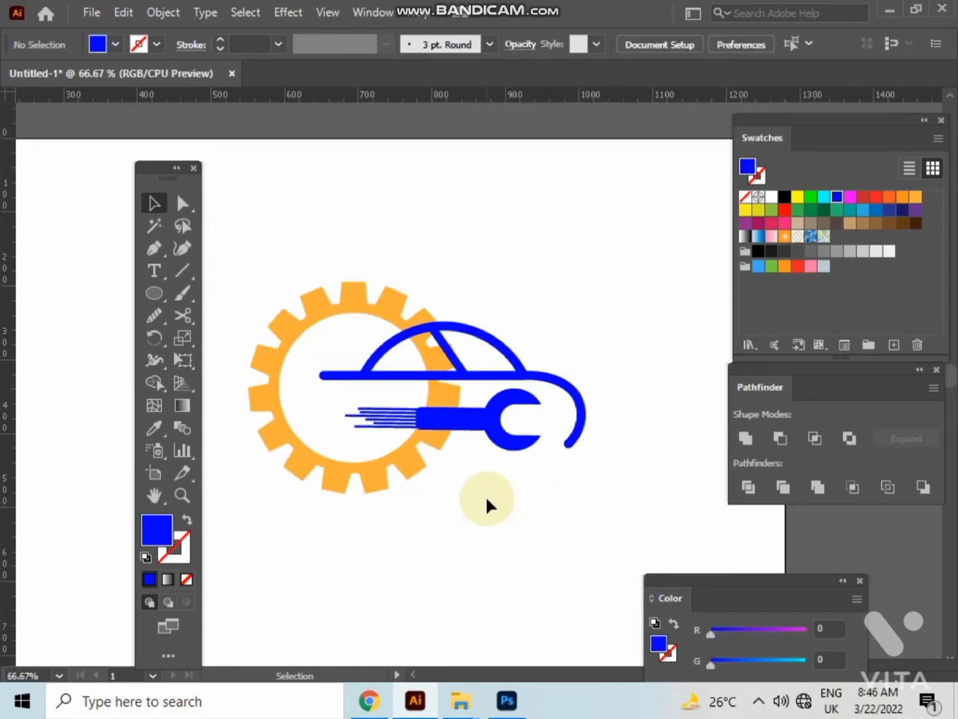
# - Scale the blue wrench down slightly and move it right so its jaw sits inside the hooked curve
pyautogui.hotkey('ctrl', '=')
pyautogui.hotkey('ctrl', '=')
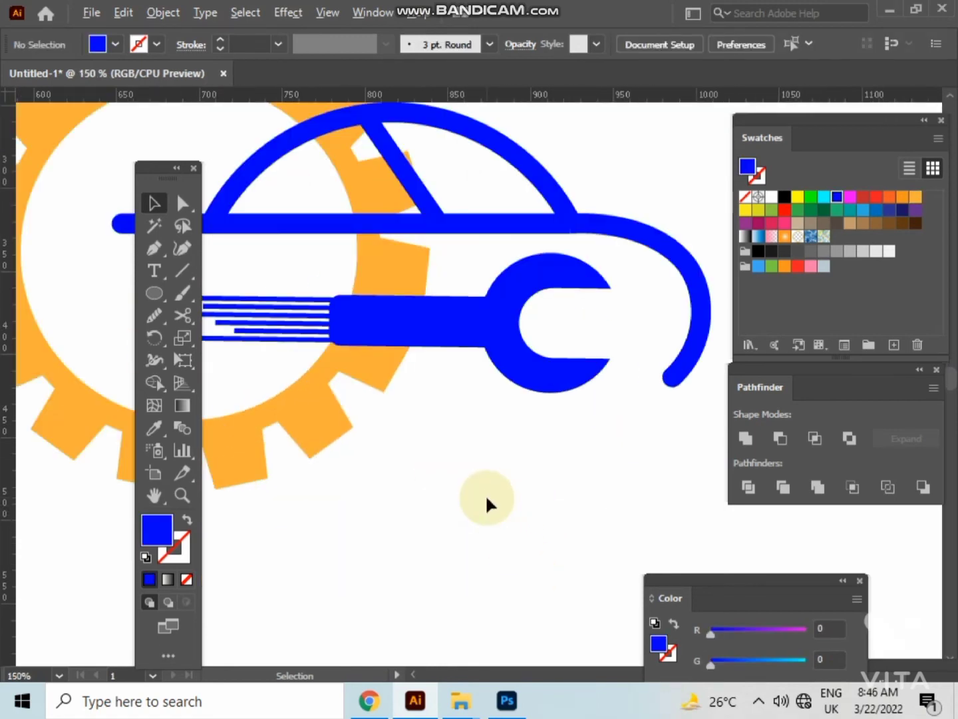
pyautogui.scroll(3, 485, 494)
pyautogui.click(543, 292)
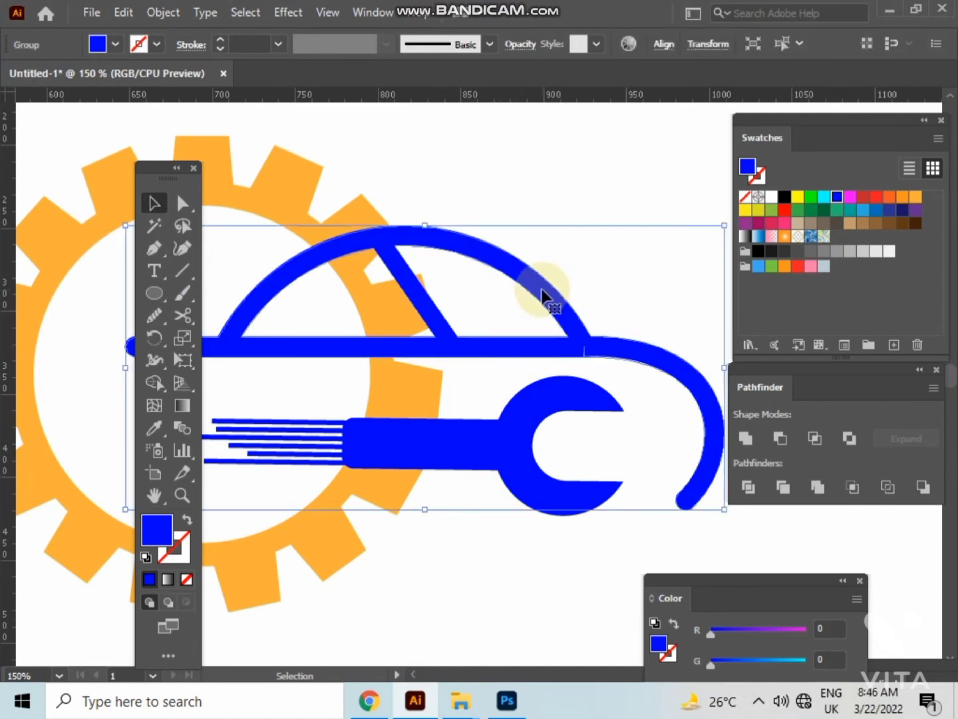
pyautogui.keyDown('shift'); pyautogui.click(511, 410); pyautogui.keyUp('shift')
pyautogui.click(572, 411)
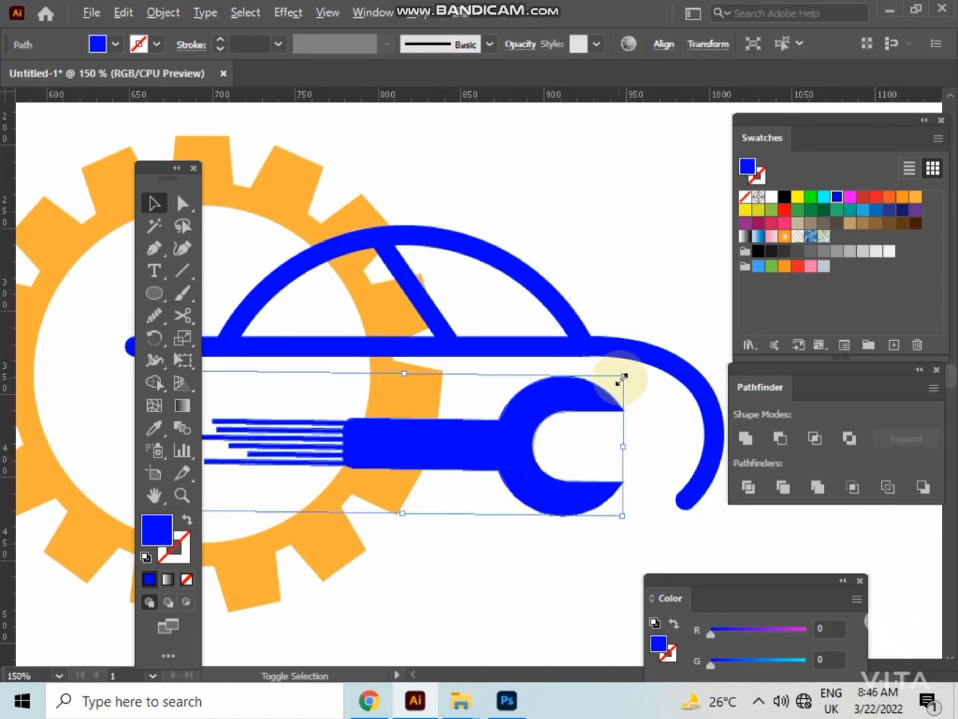
pyautogui.moveTo(623, 378); pyautogui.dragTo(583, 389)
pyautogui.click(543, 511)
pyautogui.moveTo(497, 455); pyautogui.dragTo(578, 443)
pyautogui.click(541, 553)
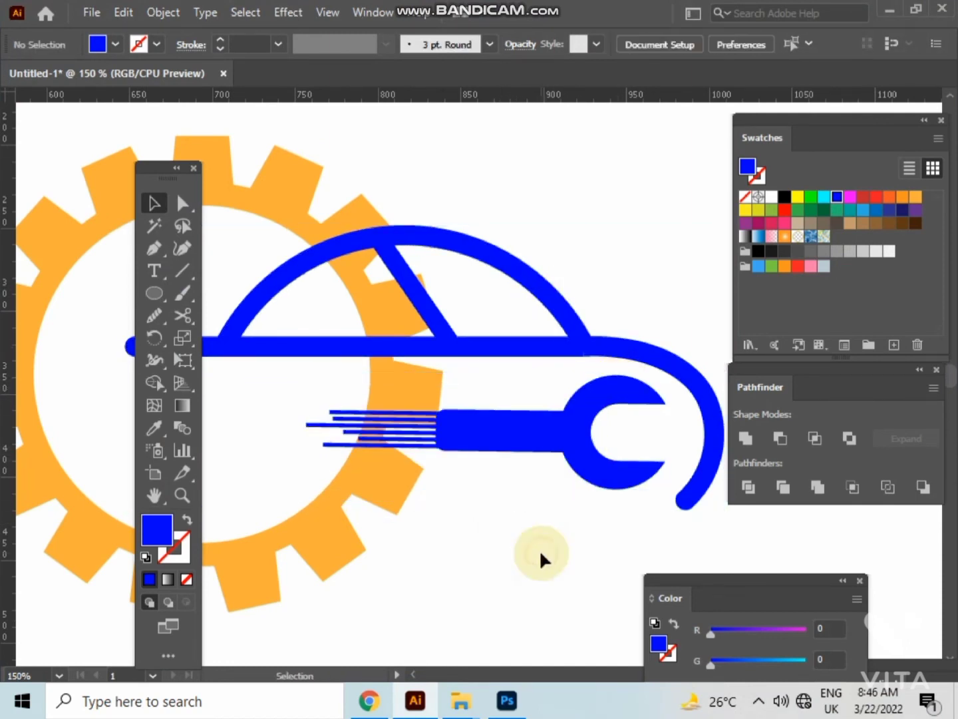
# - Select the car outline and wrench together and scale them down proportionally about their center
pyautogui.scroll(-1, 541, 552)
pyautogui.moveTo(541, 553); pyautogui.dragTo(512, 552)
pyautogui.moveTo(466, 293); pyautogui.dragTo(614, 488)
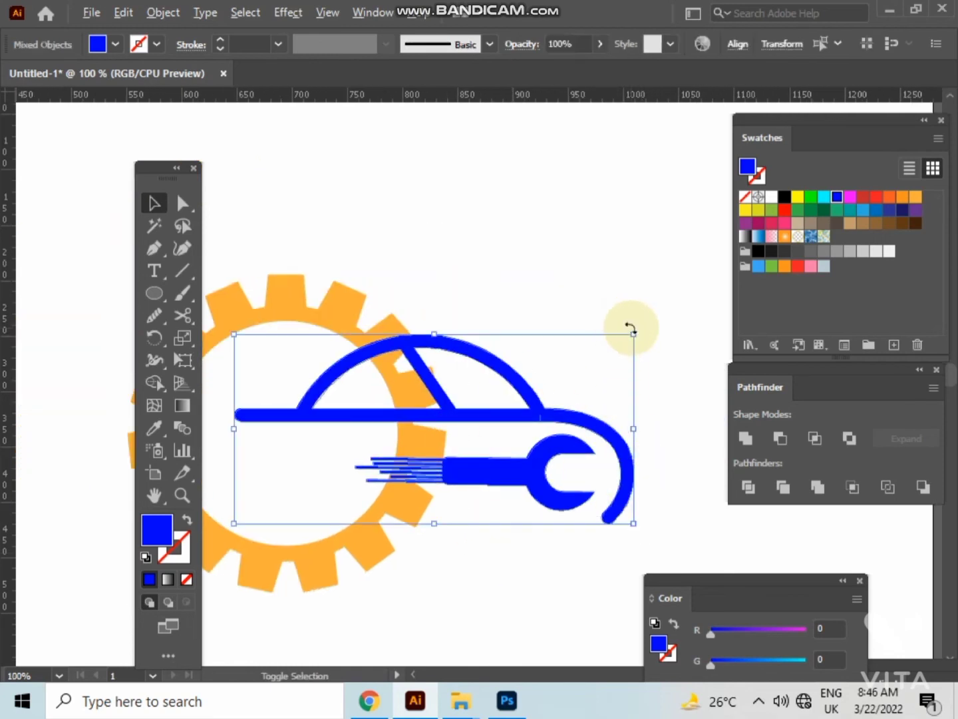
pyautogui.moveTo(633, 336); pyautogui.dragTo(608, 342)
pyautogui.click(572, 496)
pyautogui.click(506, 482)
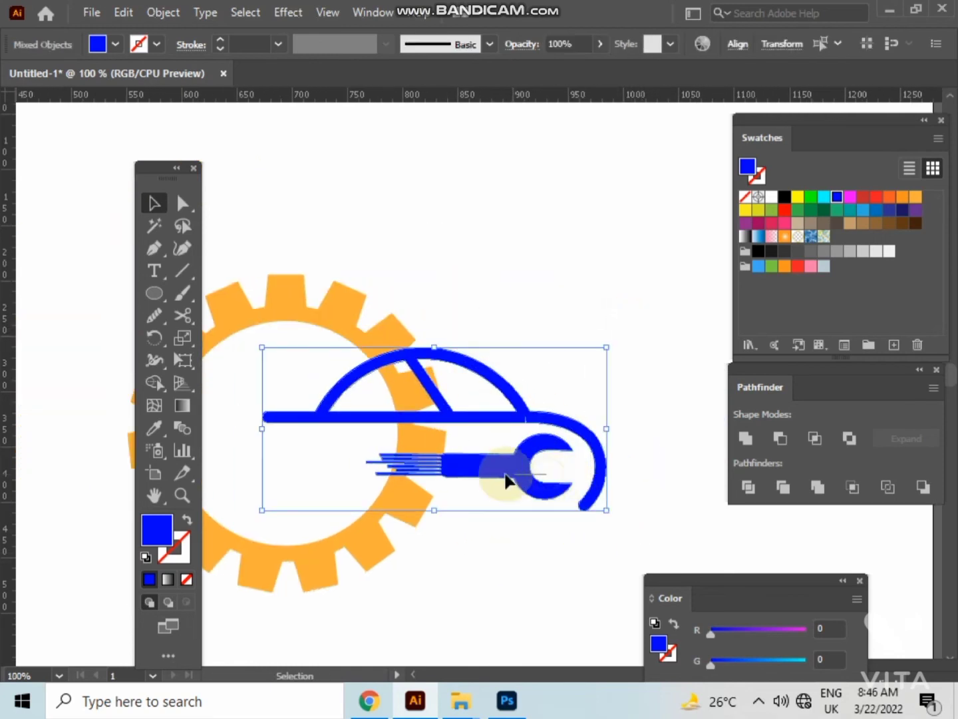
pyautogui.click(497, 326)
# - Move the car outline and wrench left over the gear's opening and deselect them
pyautogui.moveTo(543, 457); pyautogui.dragTo(484, 465)
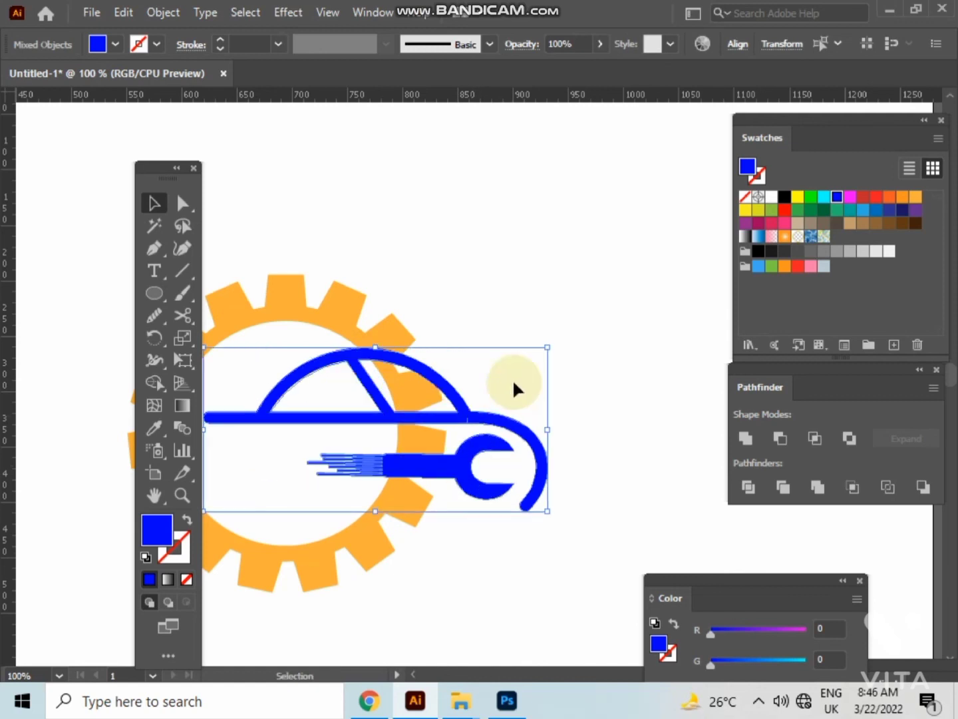
pyautogui.click(526, 331)
pyautogui.moveTo(525, 326); pyautogui.dragTo(584, 310)
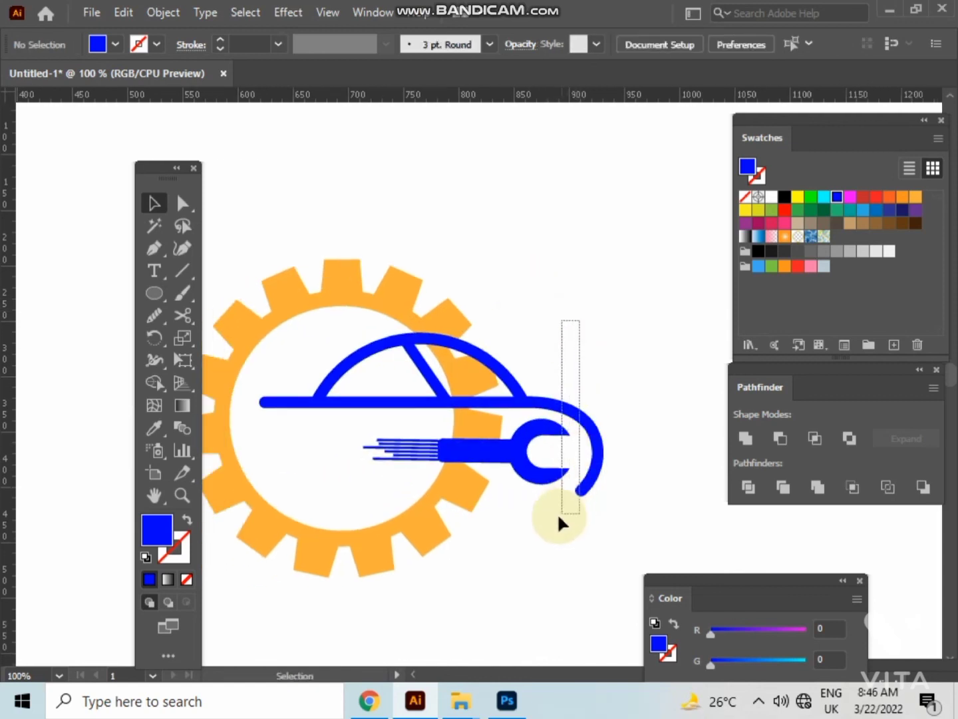
pyautogui.moveTo(560, 515); pyautogui.dragTo(559, 514)
pyautogui.click(521, 584)
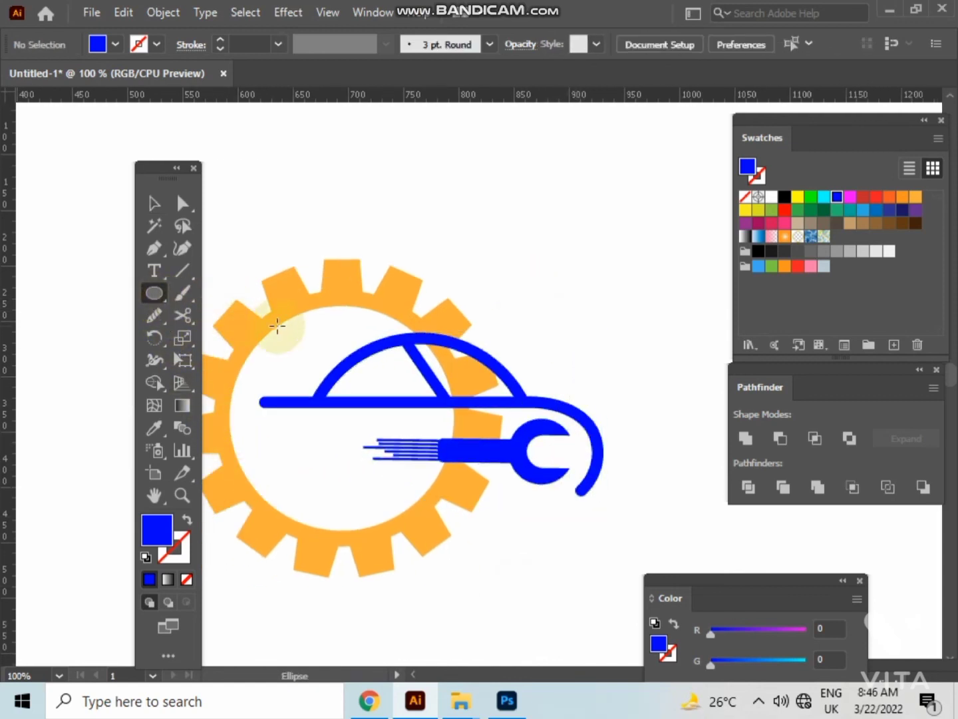
# - Draw an ellipse over the gear's right side and stretch it upward to cover the teeth behind the car
pyautogui.moveTo(327, 332); pyautogui.dragTo(547, 508)
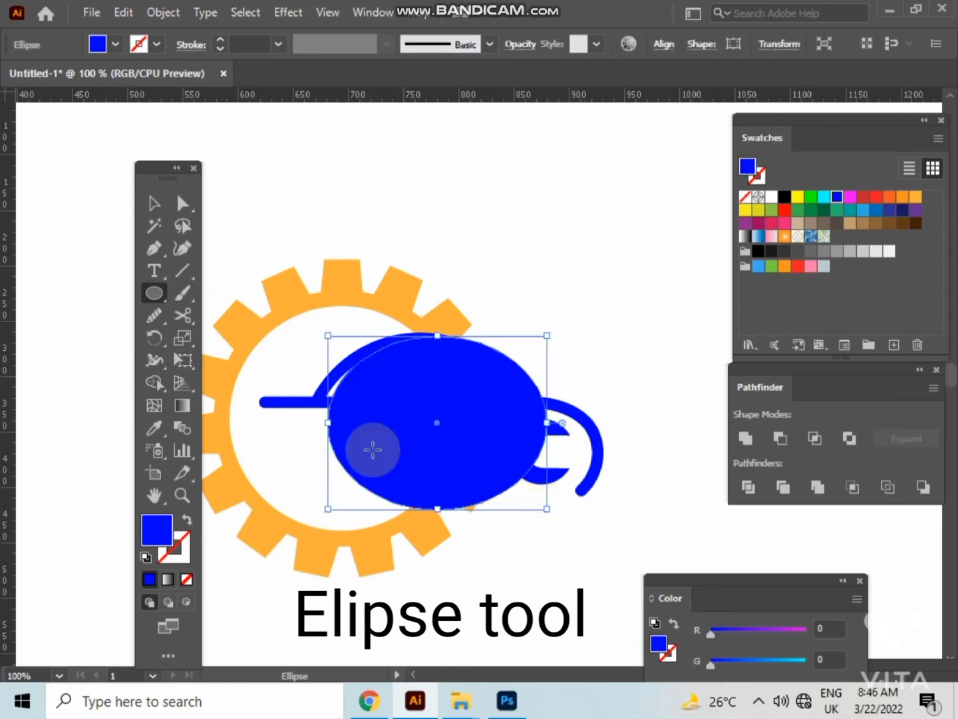
pyautogui.moveTo(460, 446); pyautogui.dragTo(469, 436)
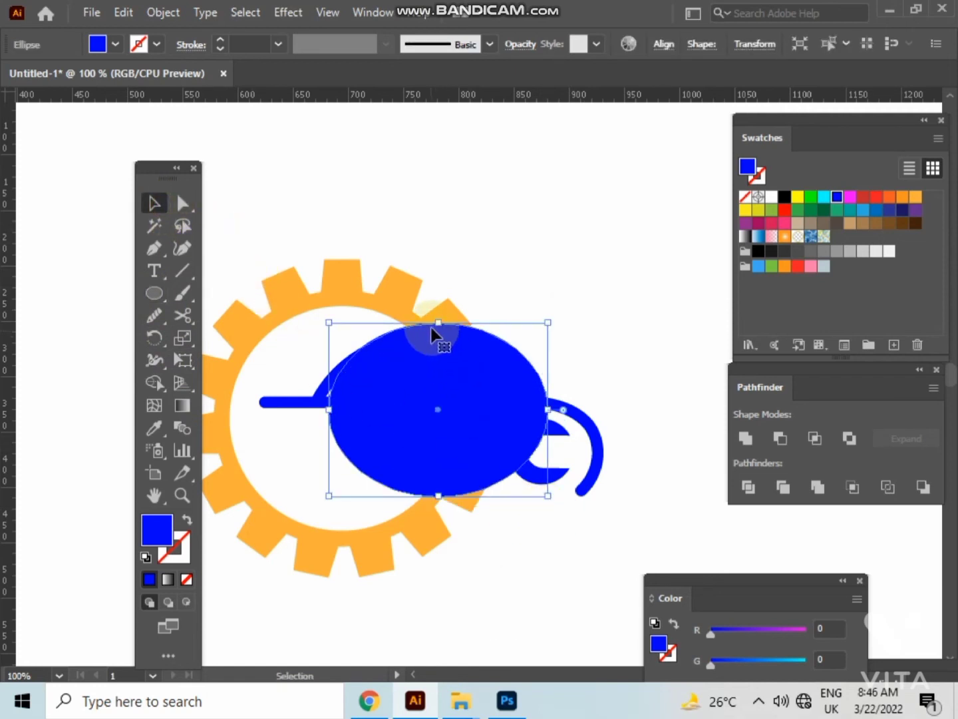
pyautogui.moveTo(437, 322); pyautogui.dragTo(439, 299)
pyautogui.click(471, 530)
pyautogui.click(475, 423)
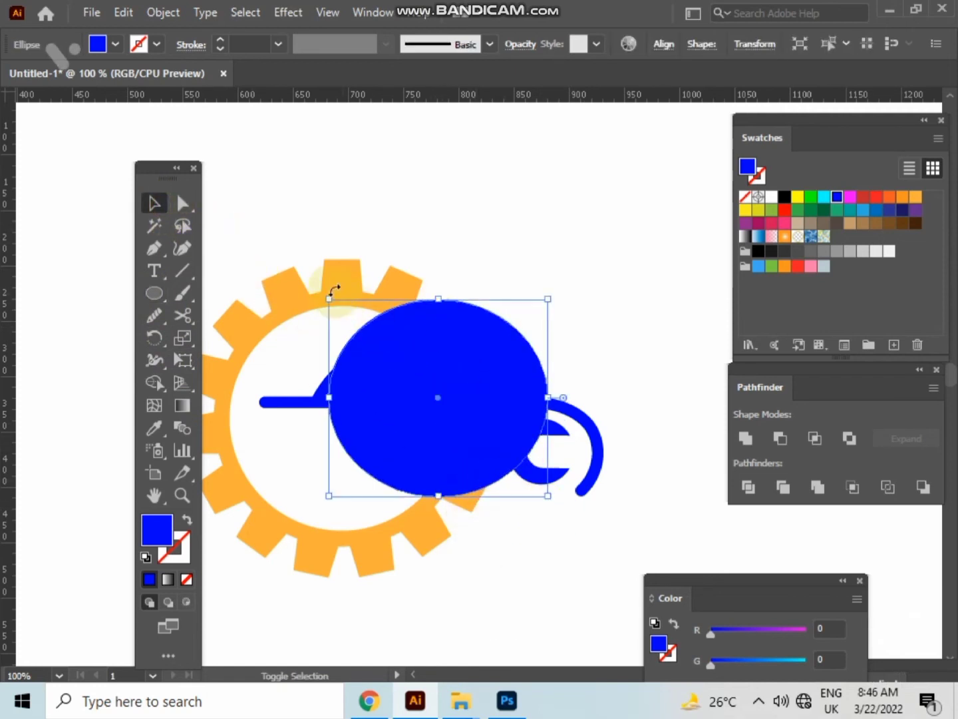
# - Cut the ellipse and the gear section it overlaps away with Shape Builder
pyautogui.keyDown('shift'); pyautogui.click(333, 288); pyautogui.keyUp('shift')
pyautogui.click(154, 382)
pyautogui.keyDown('alt'); pyautogui.click(519, 398); pyautogui.keyUp('alt')
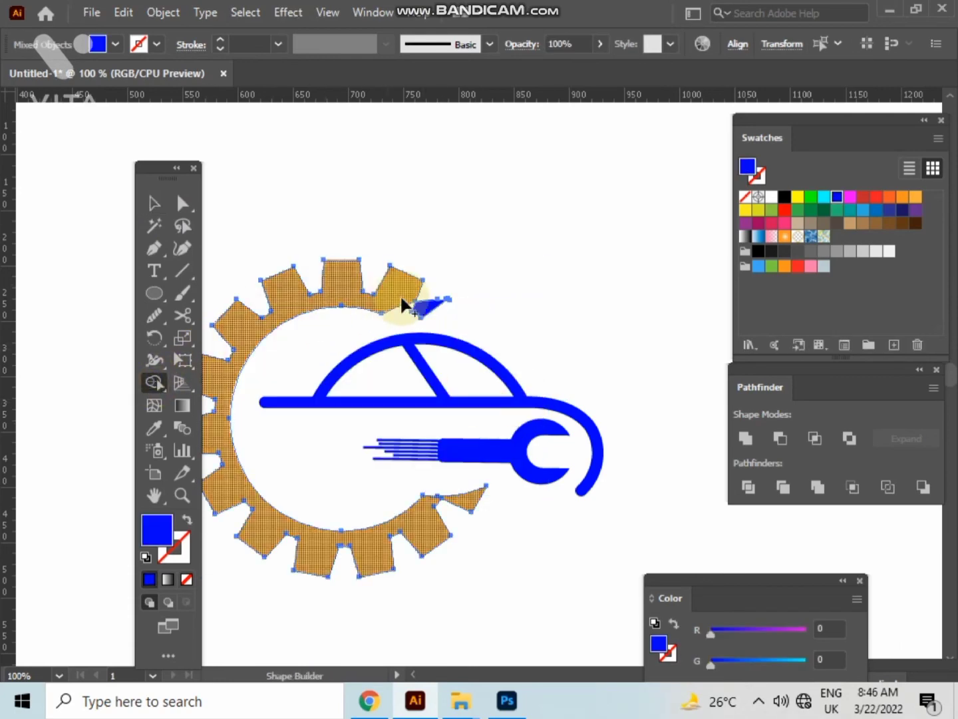
pyautogui.keyDown('alt'); pyautogui.click(421, 310); pyautogui.keyUp('alt')
# - Delete the leftover tooth fragment at the lower end of the gear's cut using Direct Selection
pyautogui.click(146, 200)
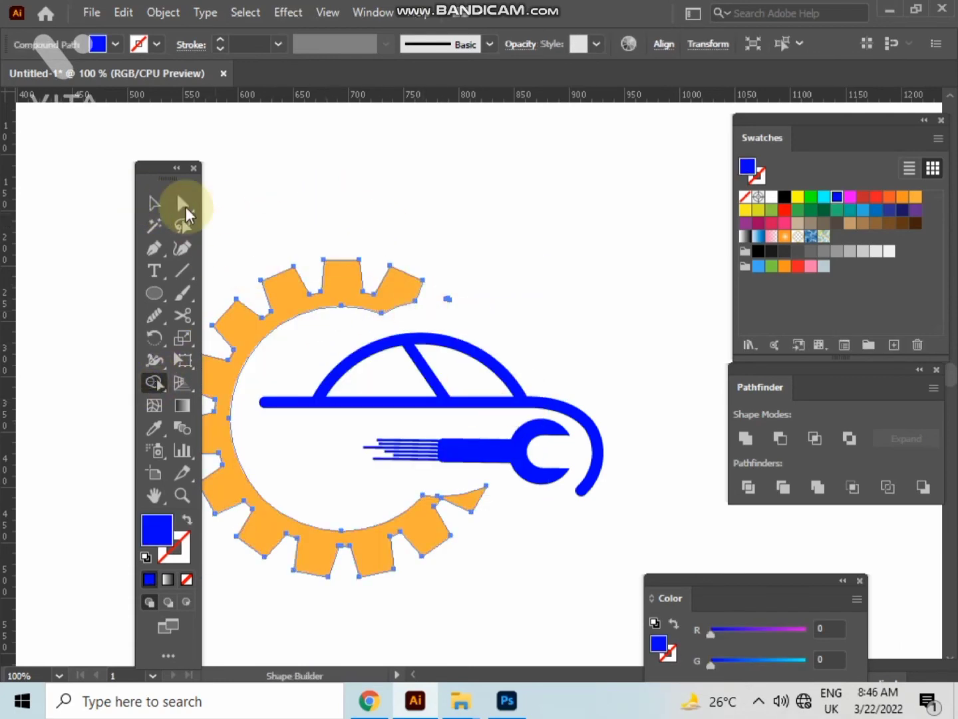
pyautogui.click(364, 235)
pyautogui.scroll(1, 542, 324)
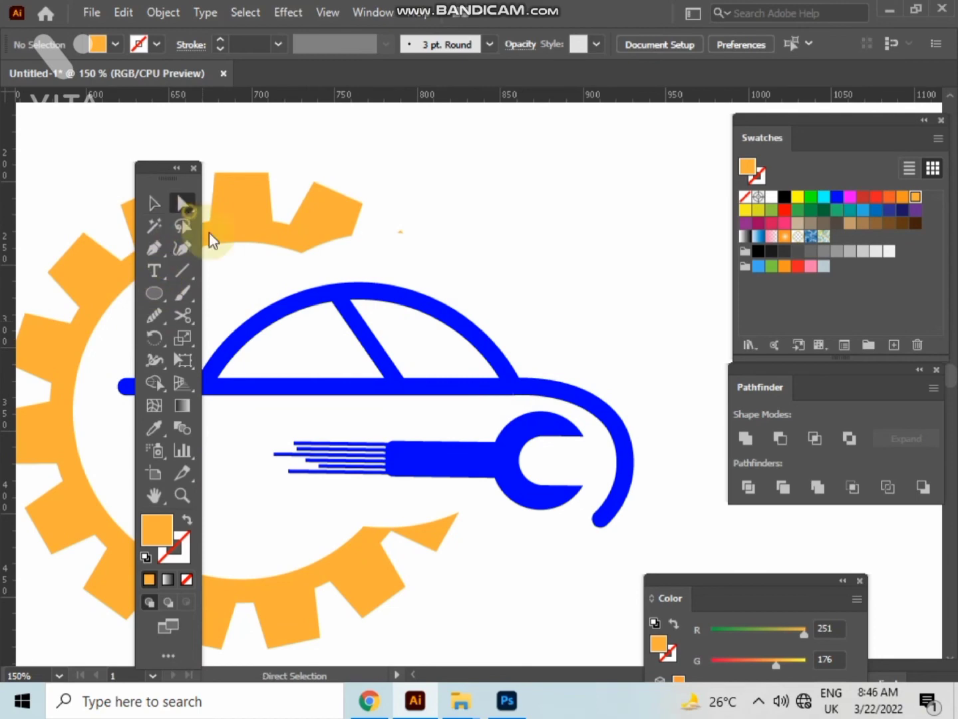
pyautogui.moveTo(478, 567); pyautogui.dragTo(476, 556)
pyautogui.press('Delete')
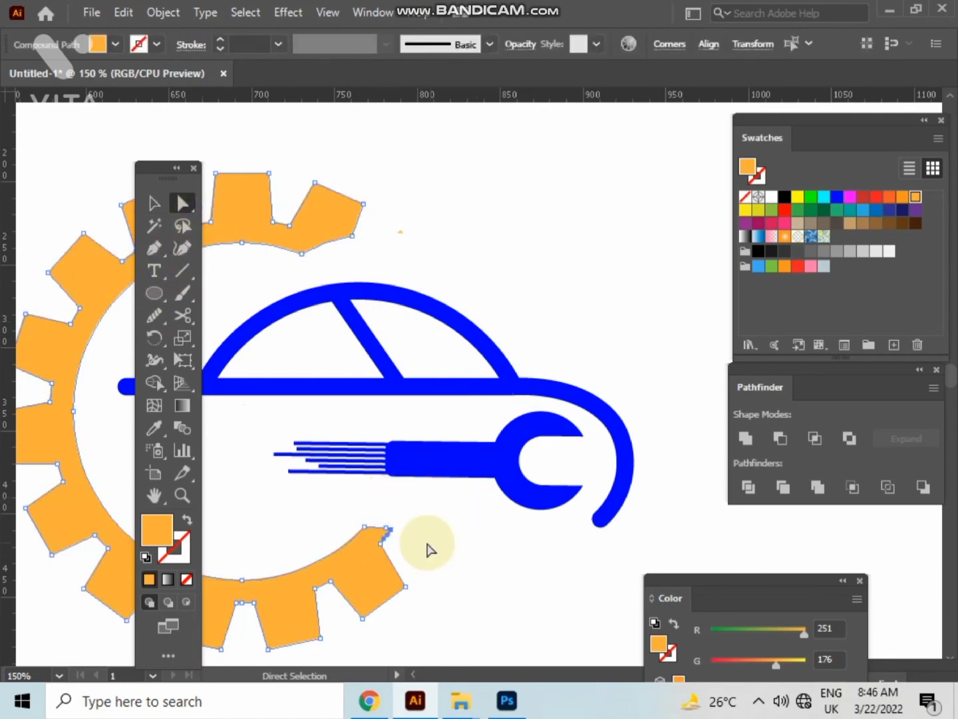
pyautogui.click(432, 548)
# - Add the text "Auto" and place it below the front of the car, beside the gear's lower end
pyautogui.moveTo(365, 403); pyautogui.dragTo(339, 357)
pyautogui.scroll(-1, 469, 368)
pyautogui.click(154, 271)
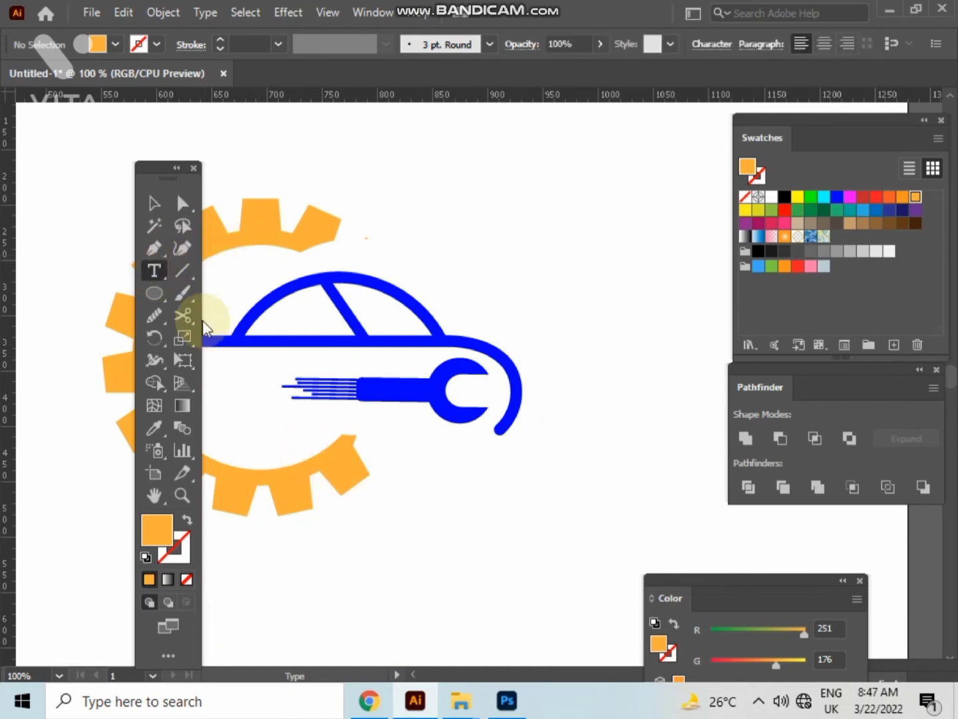
pyautogui.click(711, 44)
pyautogui.click(436, 509)
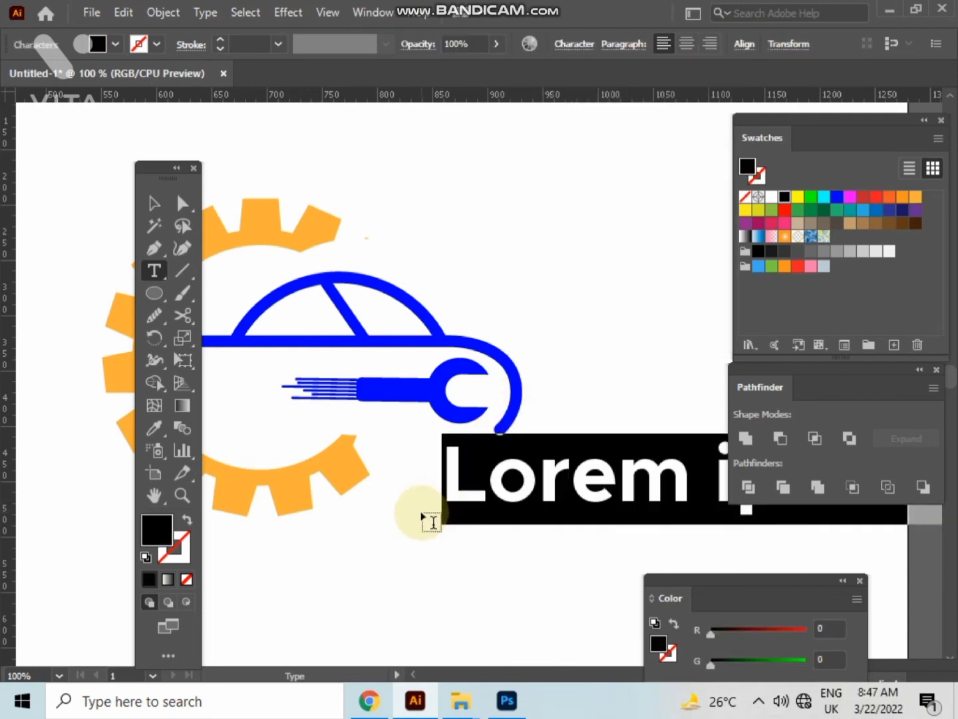
pyautogui.press('BackSpace')
pyautogui.write('Au')
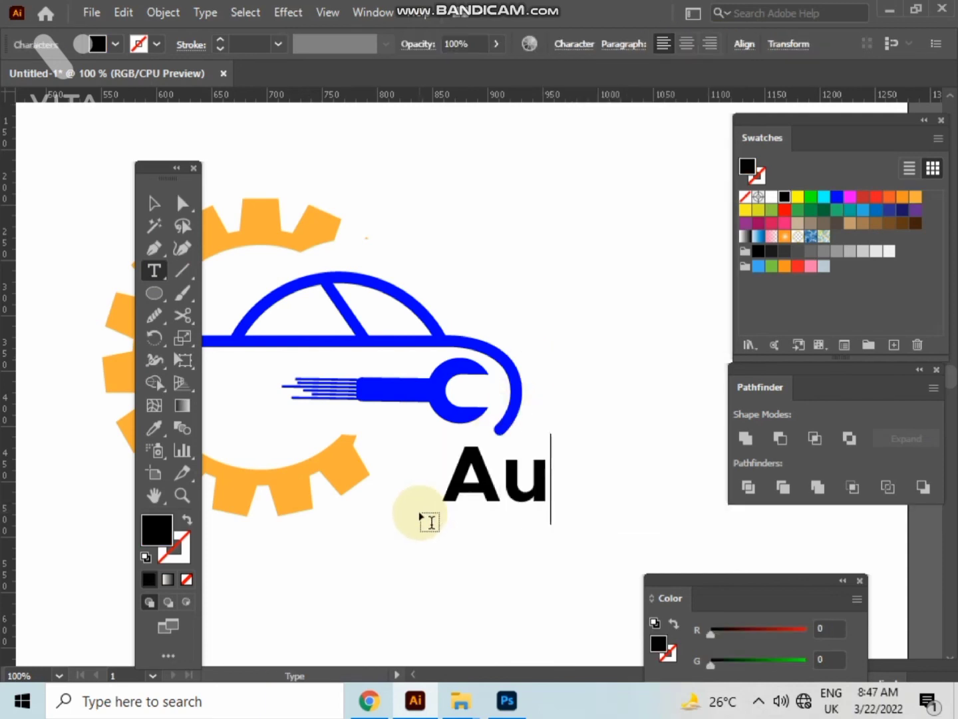
pyautogui.write('to')
pyautogui.click(155, 204)
pyautogui.moveTo(520, 509); pyautogui.dragTo(458, 489)
# - Add the text "Repair" and place it directly under "Auto" with their left edges aligned
pyautogui.moveTo(429, 582); pyautogui.dragTo(429, 549)
pyautogui.click(154, 270)
pyautogui.click(358, 553)
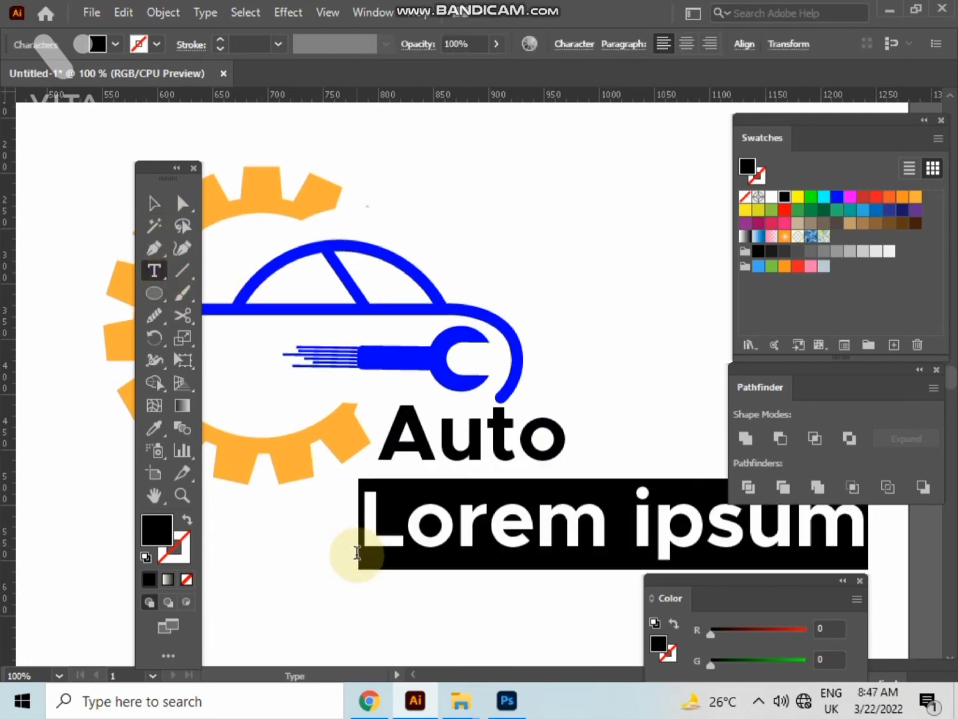
pyautogui.press('BackSpace')
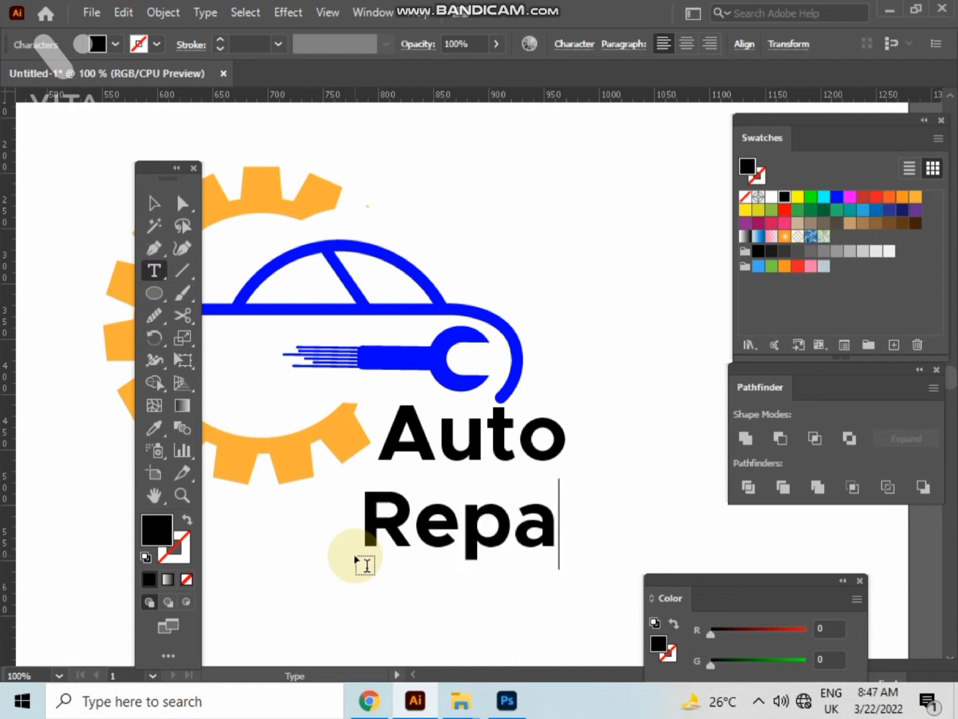
pyautogui.write('Repair')
pyautogui.click(155, 204)
pyautogui.moveTo(506, 532); pyautogui.dragTo(524, 515)
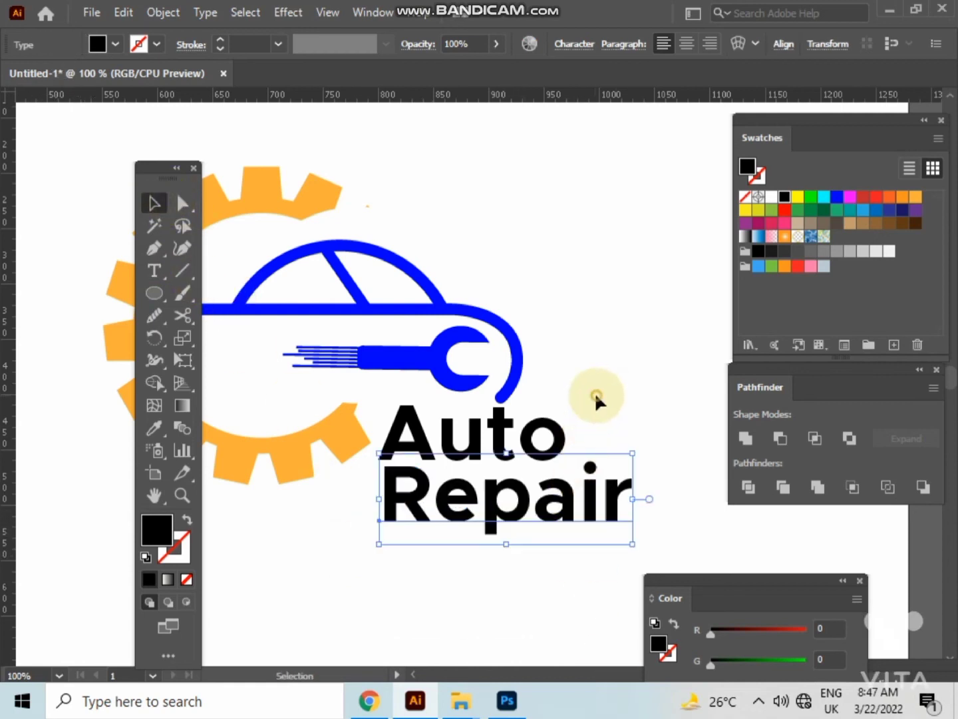
# - Try to delete the pointed corner points of the tooth at the gear's lower end with Direct Selection
pyautogui.click(596, 395)
pyautogui.scroll(5, 401, 399)
pyautogui.moveTo(206, 475); pyautogui.dragTo(502, 410)
pyautogui.click(156, 249)
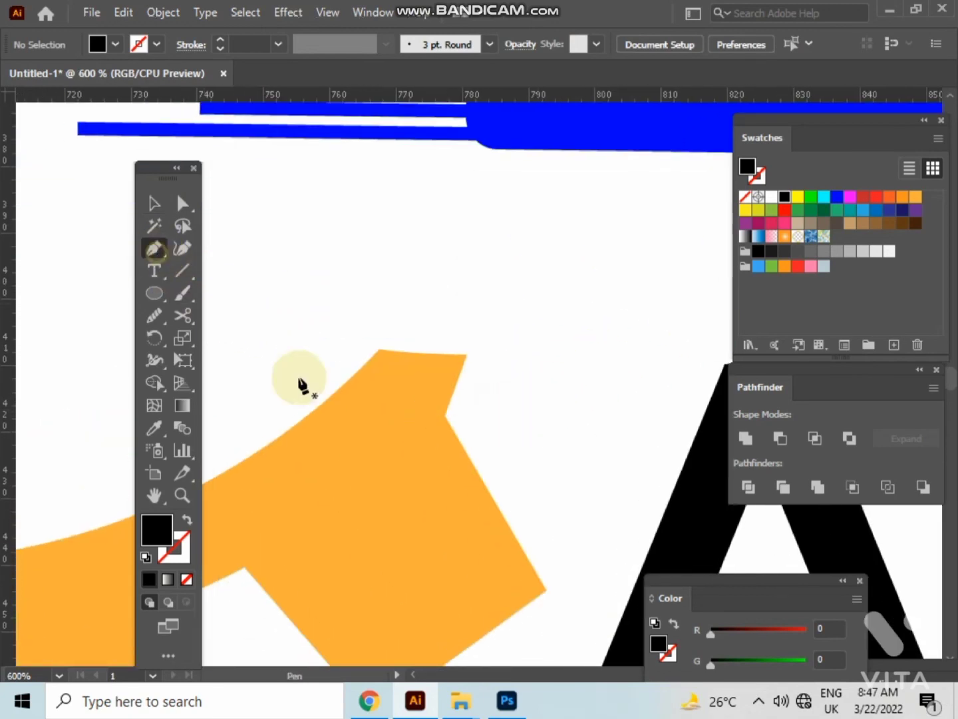
pyautogui.click(183, 204)
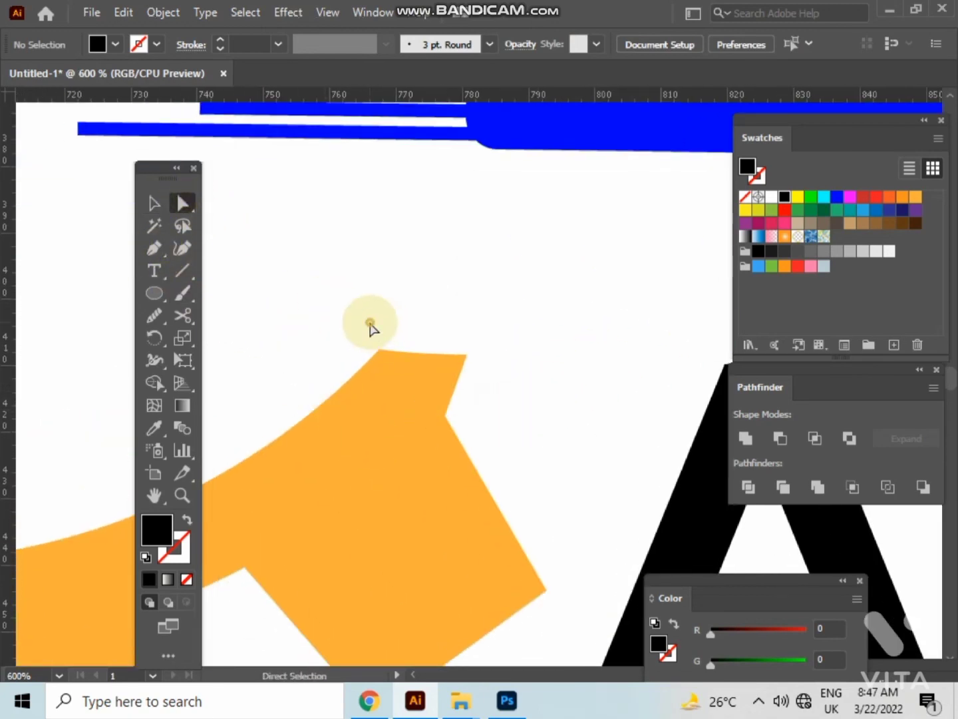
pyautogui.moveTo(368, 326); pyautogui.dragTo(477, 366)
pyautogui.press('Delete')
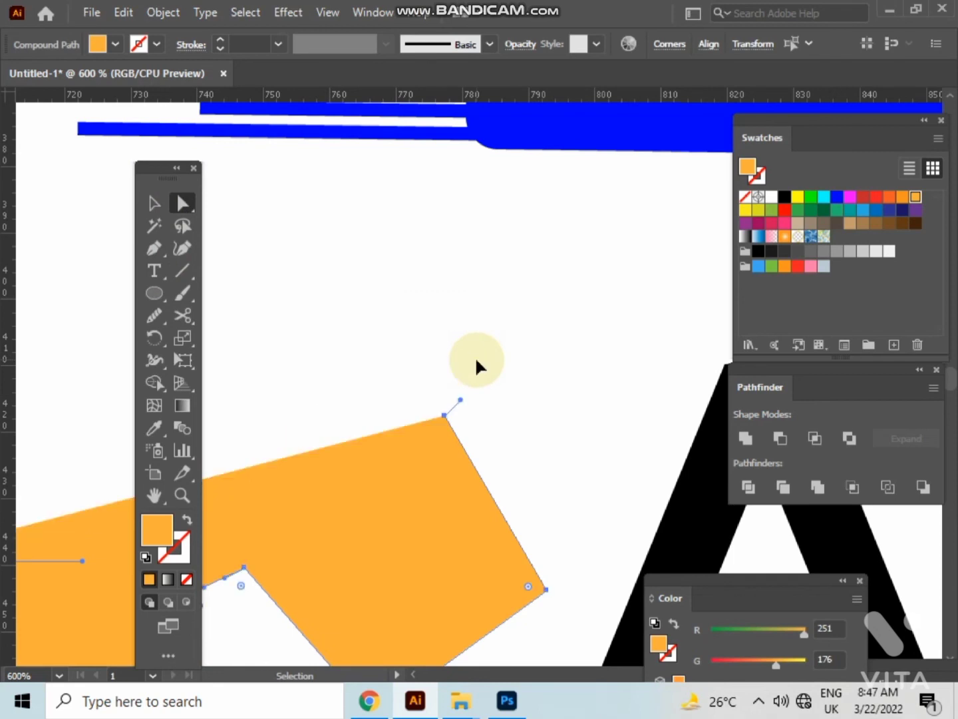
pyautogui.hotkey('ctrl', 'z')
# - Draw a straight Pen line from the lower end tooth's side edge up across its pointed tip
pyautogui.click(436, 274)
pyautogui.click(155, 249)
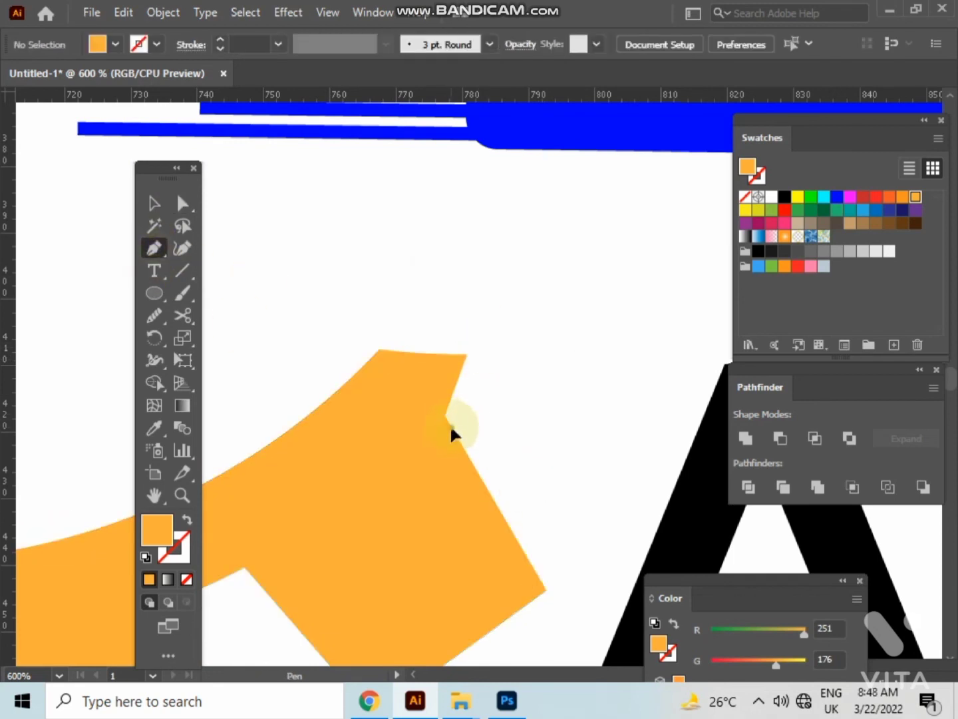
pyautogui.click(451, 426)
pyautogui.hotkey('ctrl', 'z')
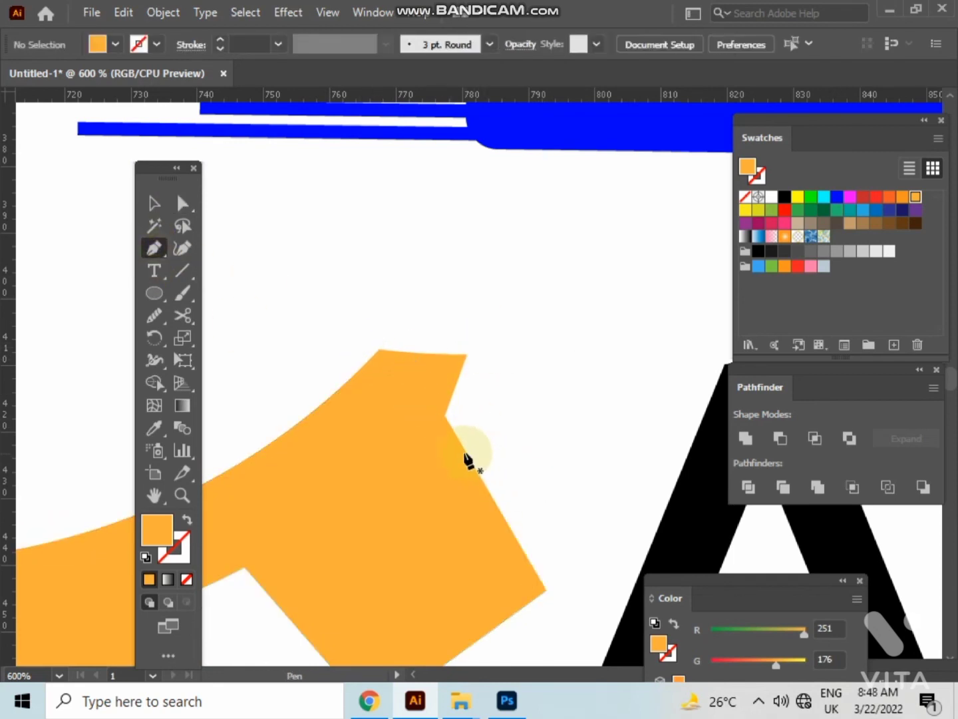
pyautogui.click(464, 453)
pyautogui.click(322, 280)
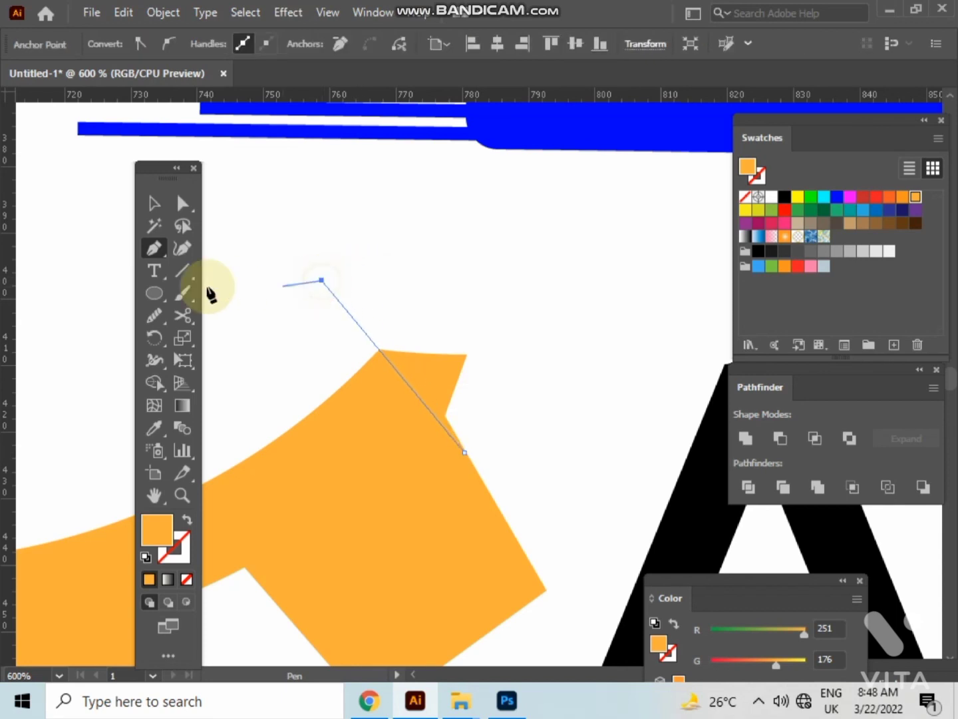
# - Shift the drawn line slightly so that it passes through the notch corner below the tooth's pointed tip
pyautogui.click(153, 202)
pyautogui.moveTo(386, 252); pyautogui.dragTo(246, 398)
pyautogui.click(159, 382)
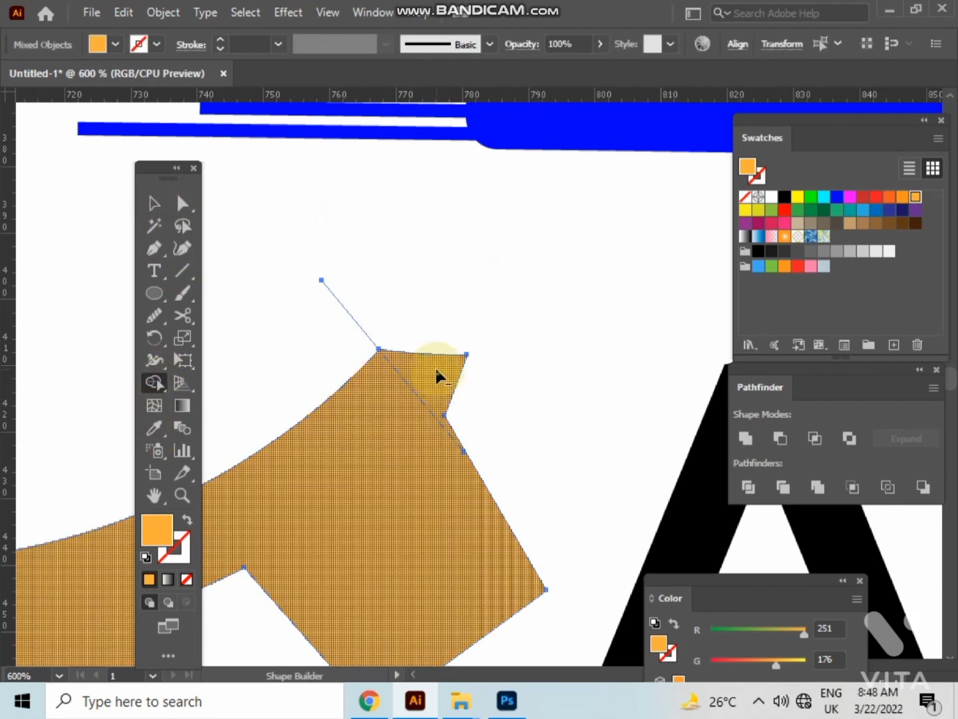
pyautogui.click(156, 204)
pyautogui.click(390, 363)
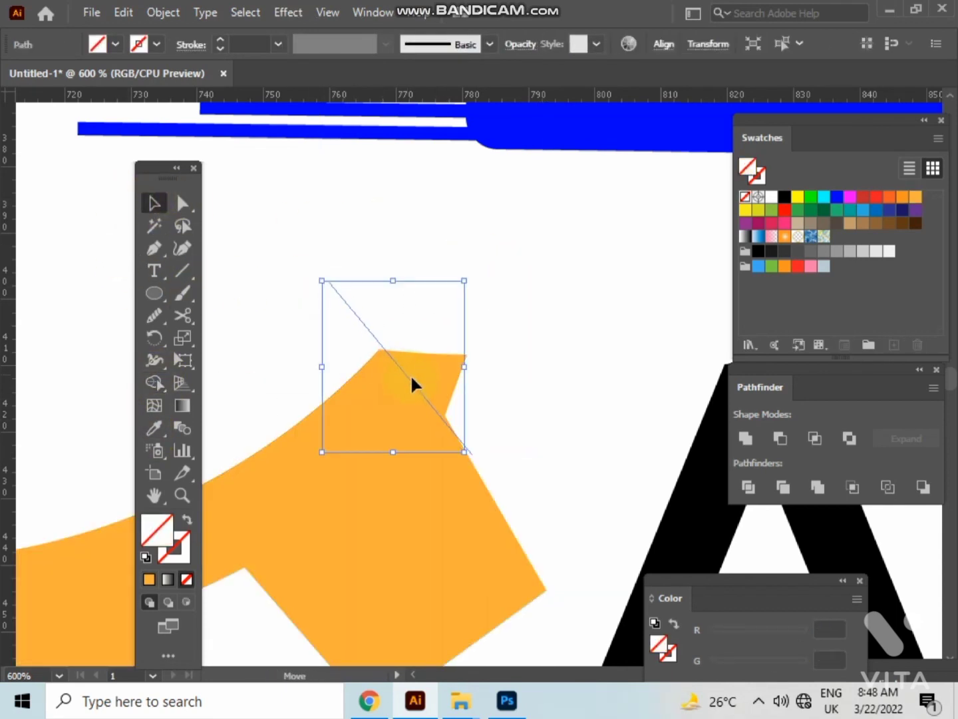
pyautogui.moveTo(411, 376); pyautogui.dragTo(423, 385)
# - Cut the pointed tip beyond the line off the gear's lower end tooth with Shape Builder
pyautogui.moveTo(550, 360); pyautogui.dragTo(366, 421)
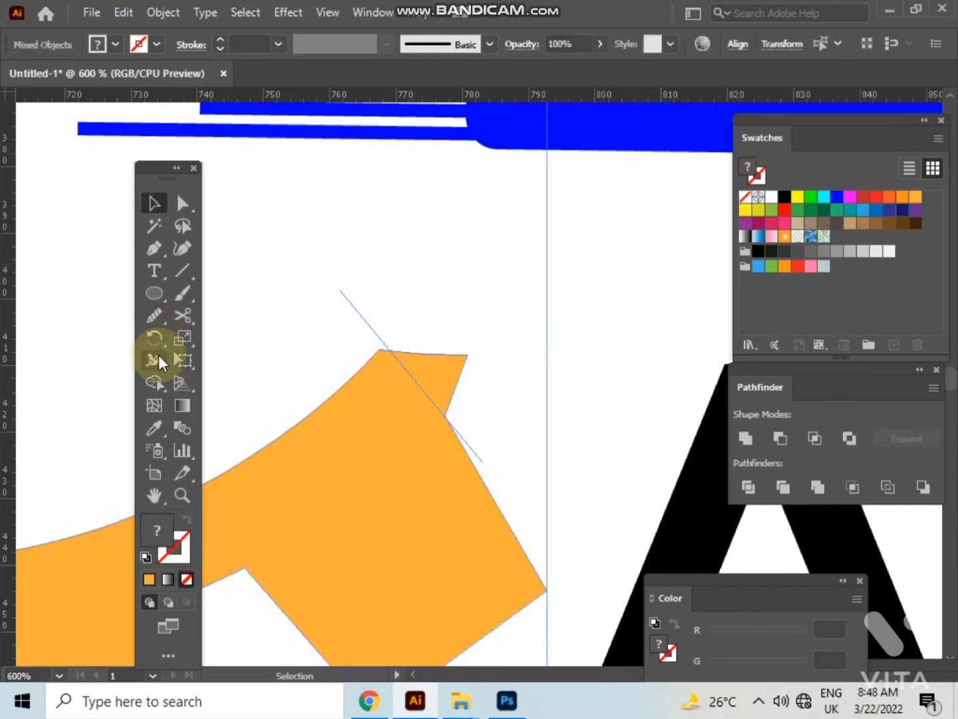
pyautogui.click(159, 362)
pyautogui.keyDown('alt'); pyautogui.click(421, 377); pyautogui.keyUp('alt')
pyautogui.press('a')
pyautogui.click(342, 213)
pyautogui.click(401, 342)
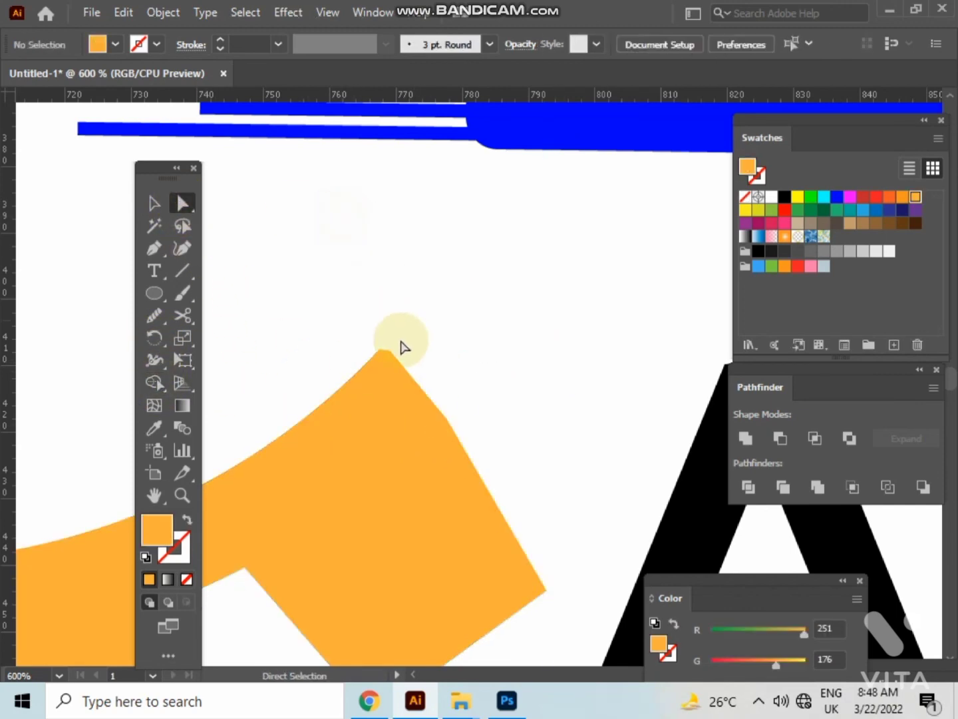
# - Try to delete the last tooth at the gear's upper end by removing its anchor points with Direct Selection
pyautogui.scroll(-3, 402, 343)
pyautogui.moveTo(413, 212); pyautogui.dragTo(436, 609)
pyautogui.scroll(2, 318, 375)
pyautogui.moveTo(322, 326); pyautogui.dragTo(390, 352)
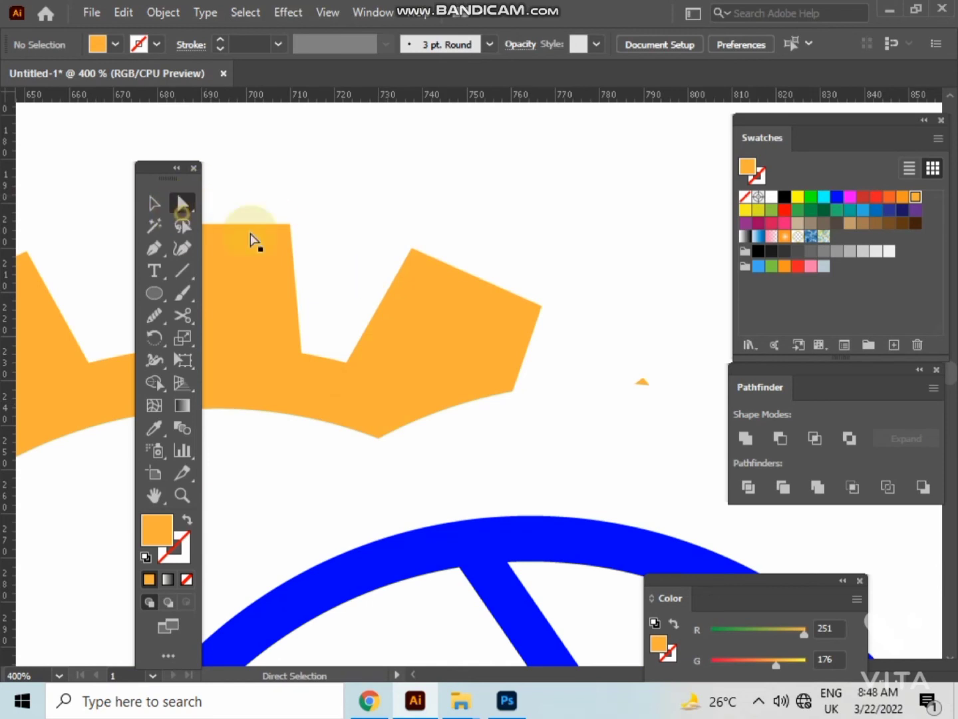
pyautogui.moveTo(353, 239); pyautogui.dragTo(566, 451)
pyautogui.press('Delete')
pyautogui.press('v')
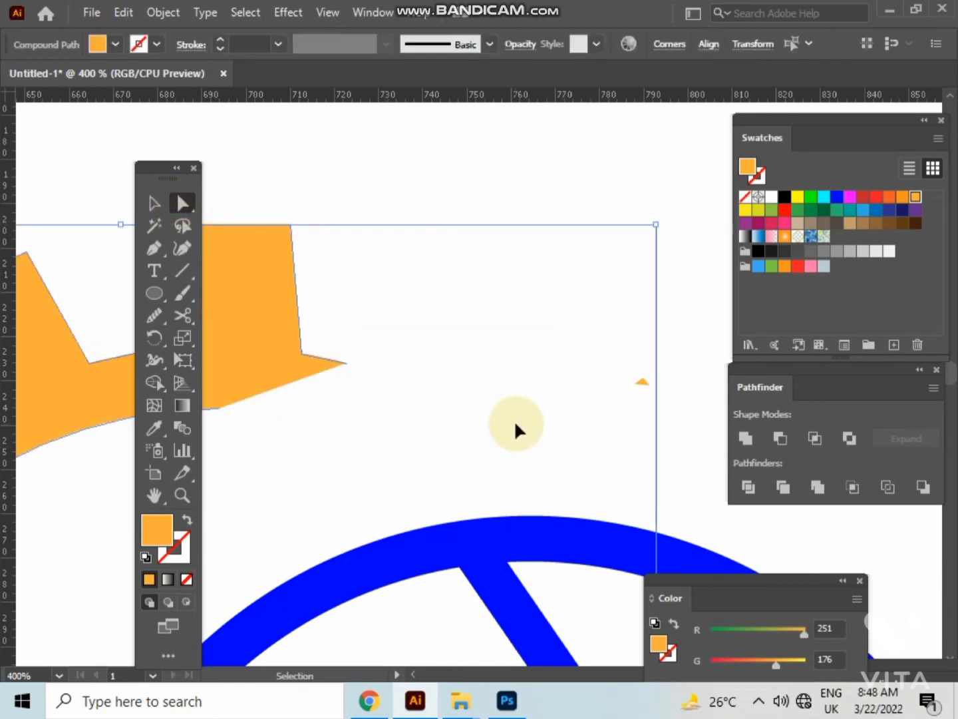
pyautogui.hotkey('ctrl', 'z')
pyautogui.click(323, 244)
# - Draw a straight line along the gear's top tooth side and down across the ring, with an orange stroke and no fill
pyautogui.scroll(1, 325, 249)
pyautogui.moveTo(326, 249); pyautogui.dragTo(476, 189)
pyautogui.click(156, 255)
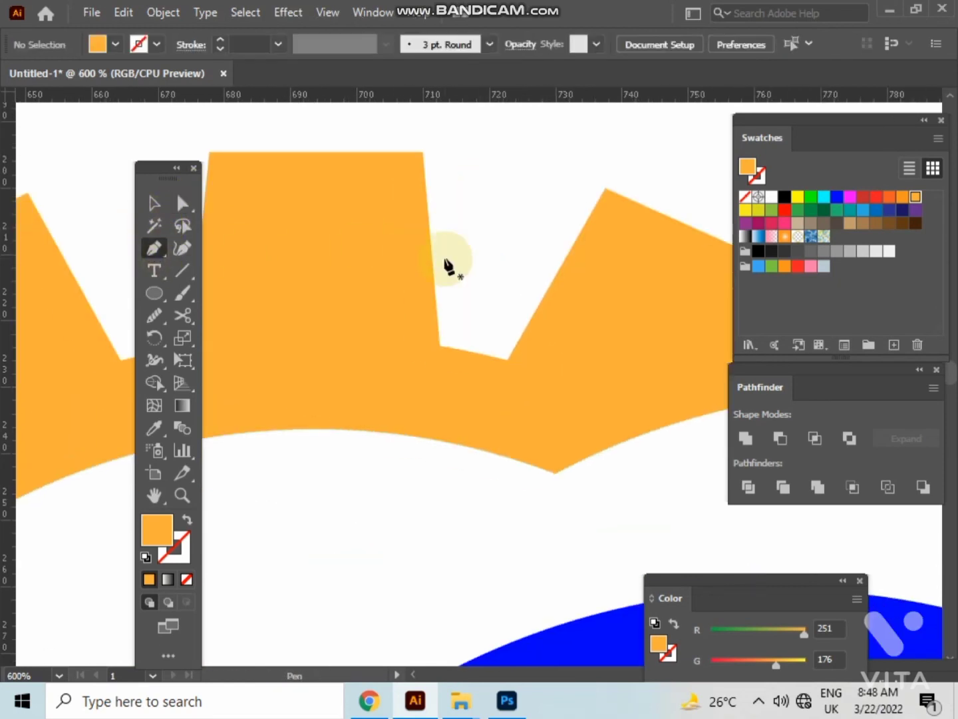
pyautogui.click(432, 260)
pyautogui.click(431, 347)
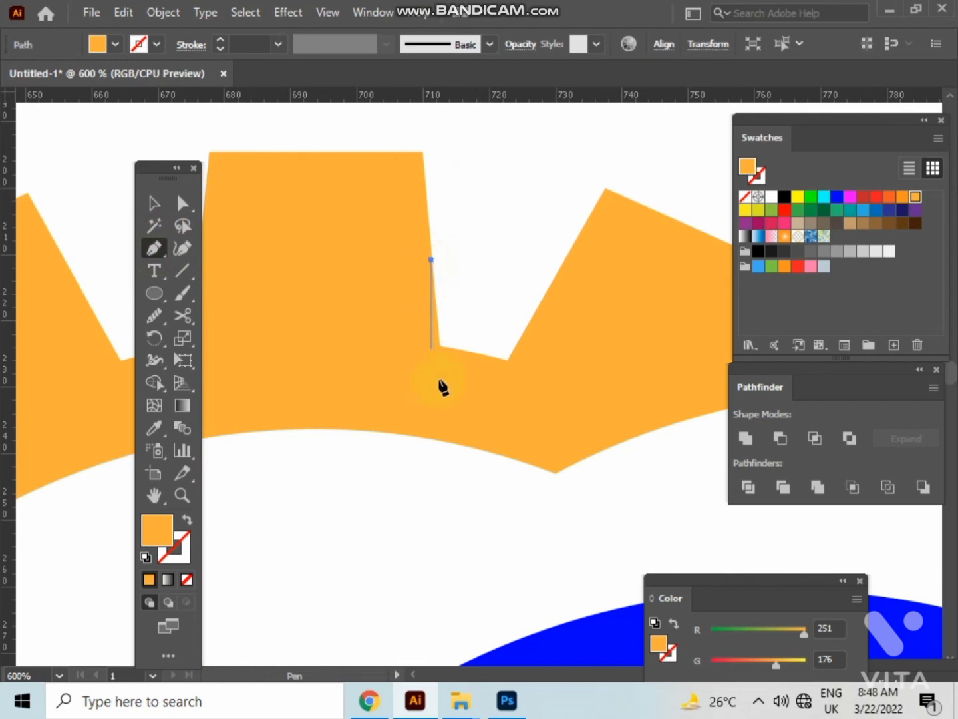
pyautogui.click(455, 491)
pyautogui.hotkey('shift', 'x')
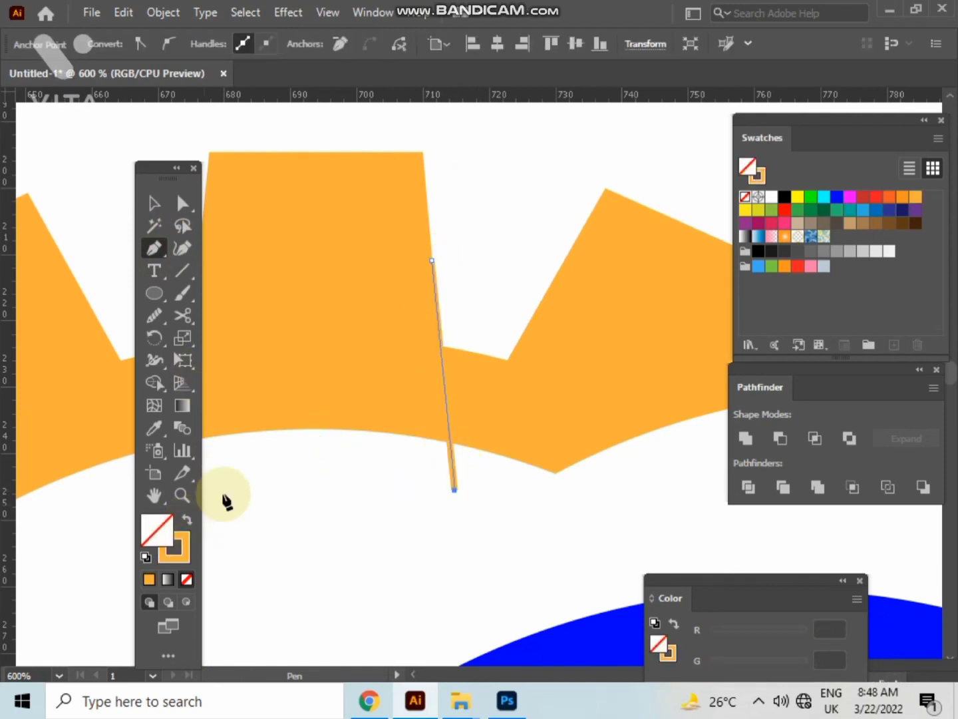
# - Try to divide the gear along the drawn line with Shape Builder
pyautogui.click(152, 207)
pyautogui.moveTo(507, 224); pyautogui.dragTo(234, 417)
pyautogui.hotkey('shift', 'm')
pyautogui.moveTo(602, 367); pyautogui.dragTo(238, 228)
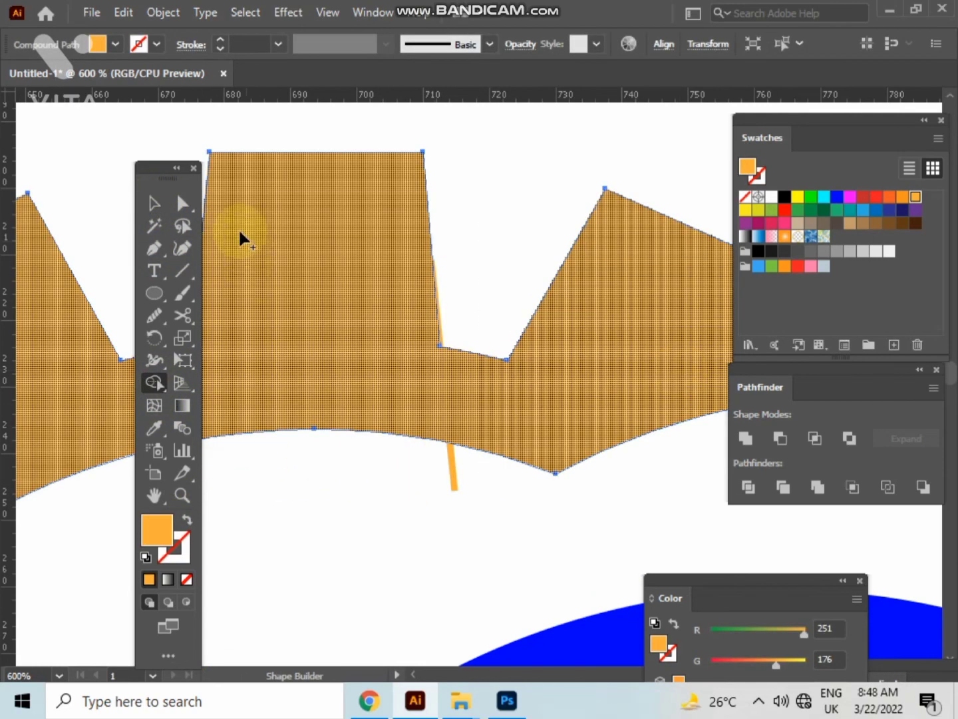
pyautogui.click(159, 208)
pyautogui.click(401, 534)
# - Shift the orange cutting line slightly outward from the side edge of the gear's top tooth
pyautogui.scroll(3, 451, 349)
pyautogui.scroll(3, 452, 348)
pyautogui.click(181, 200)
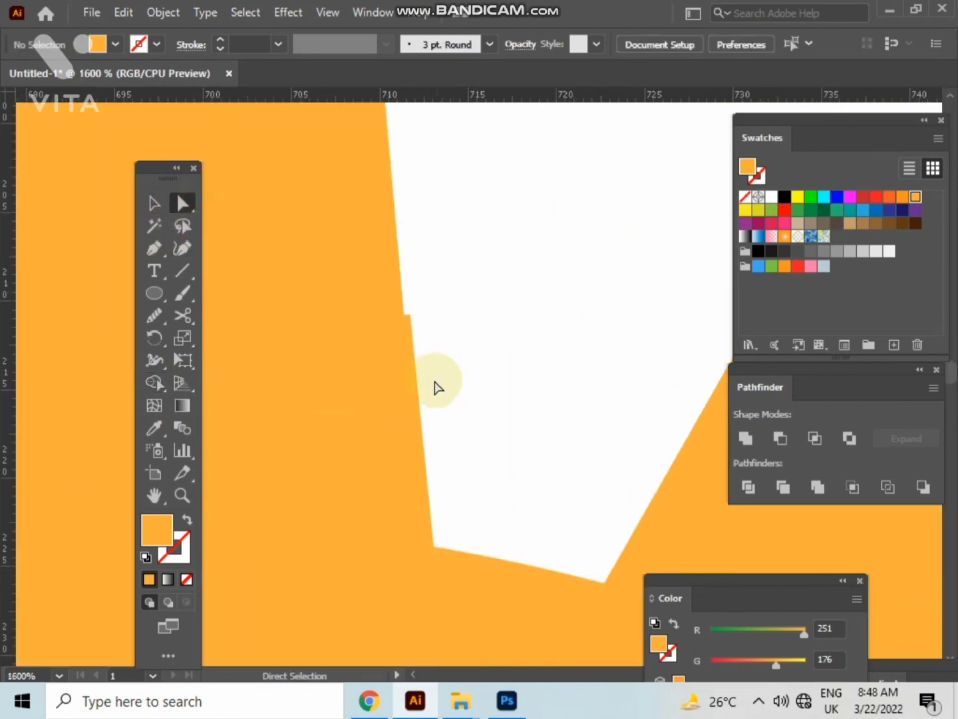
pyautogui.scroll(-5, 483, 328)
pyautogui.click(484, 548)
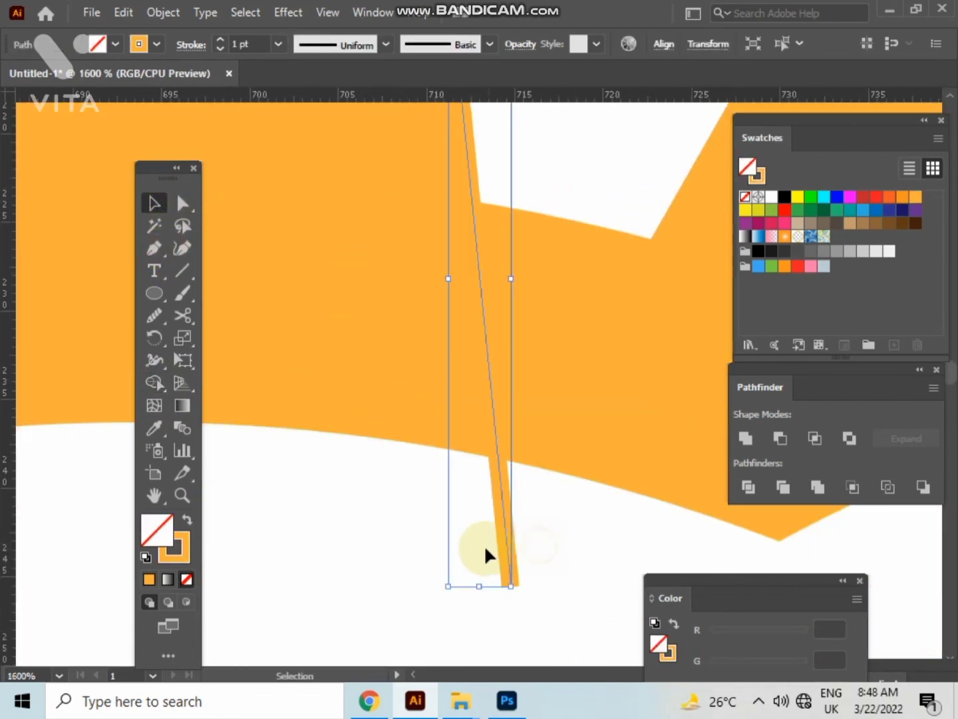
pyautogui.click(523, 520)
pyautogui.moveTo(509, 519); pyautogui.dragTo(521, 518)
pyautogui.click(392, 517)
# - Cut away the gear section and last tooth beyond the orange line with Shape Builder
pyautogui.scroll(-1, 395, 412)
pyautogui.moveTo(526, 287); pyautogui.dragTo(509, 379)
pyautogui.hotkey('ctrl', 'a')
pyautogui.click(154, 378)
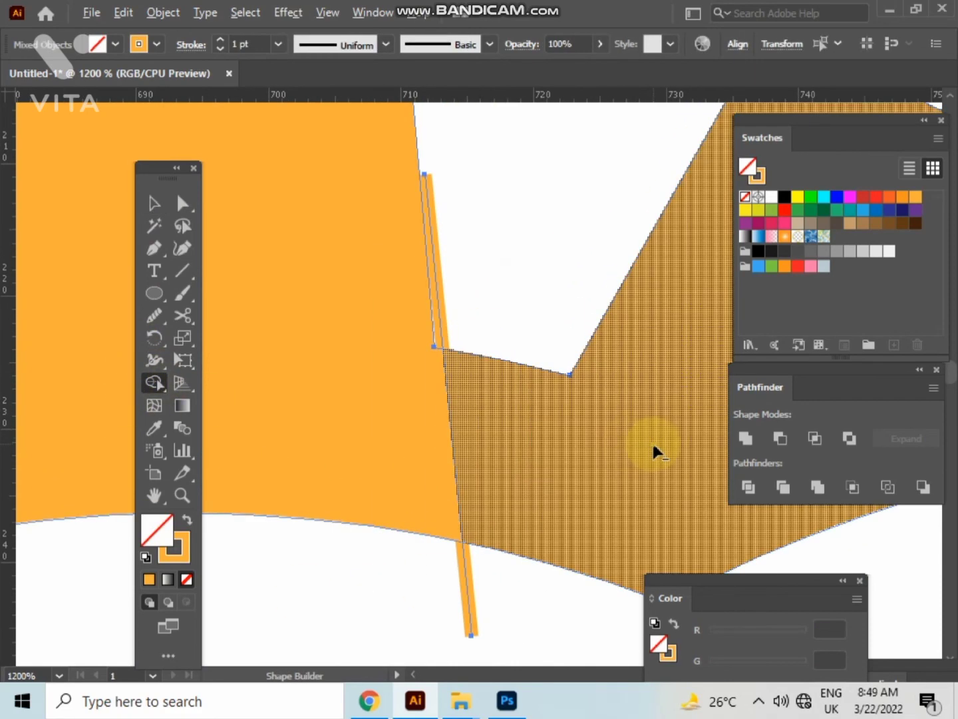
pyautogui.keyDown('alt'); pyautogui.click(651, 440); pyautogui.keyUp('alt')
pyautogui.press('v')
pyautogui.click(676, 313)
# - Delete the leftover orange cutting line at the gear's upper end
pyautogui.moveTo(563, 539); pyautogui.dragTo(455, 634)
pyautogui.moveTo(526, 592); pyautogui.dragTo(393, 610)
pyautogui.press('Delete')
# - Straighten the stepped side edge at the gear's upper end by moving its protruding corner point inward with Direct Selection
pyautogui.scroll(2, 466, 530)
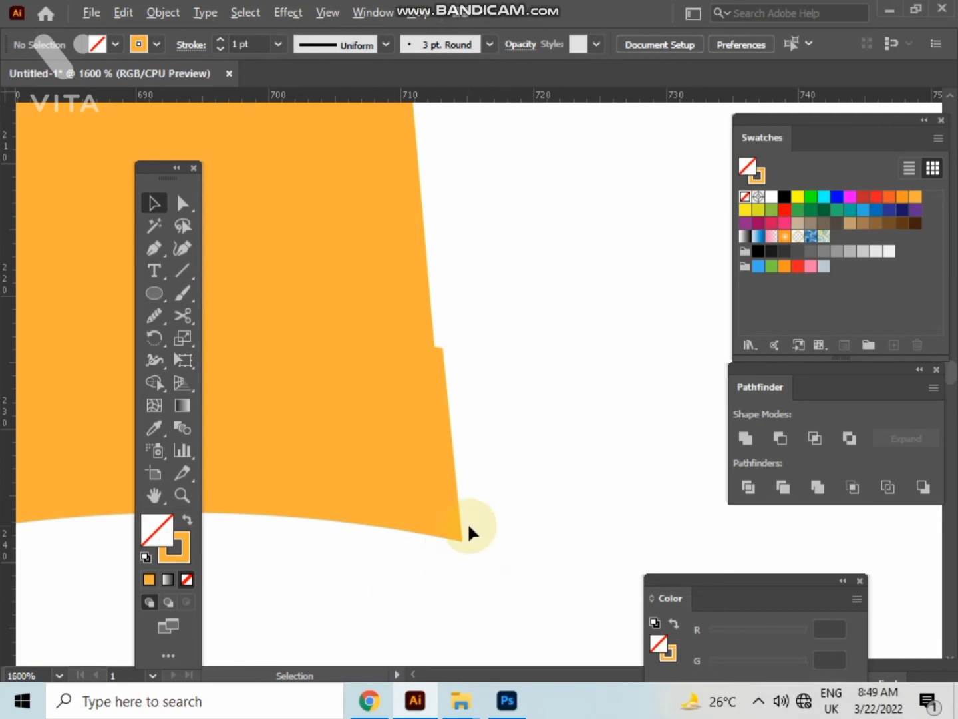
pyautogui.click(182, 203)
pyautogui.click(465, 563)
pyautogui.moveTo(504, 230); pyautogui.dragTo(517, 423)
pyautogui.moveTo(467, 332); pyautogui.dragTo(436, 386)
pyautogui.moveTo(439, 370); pyautogui.dragTo(428, 369)
pyautogui.click(488, 334)
pyautogui.scroll(-11, 488, 334)
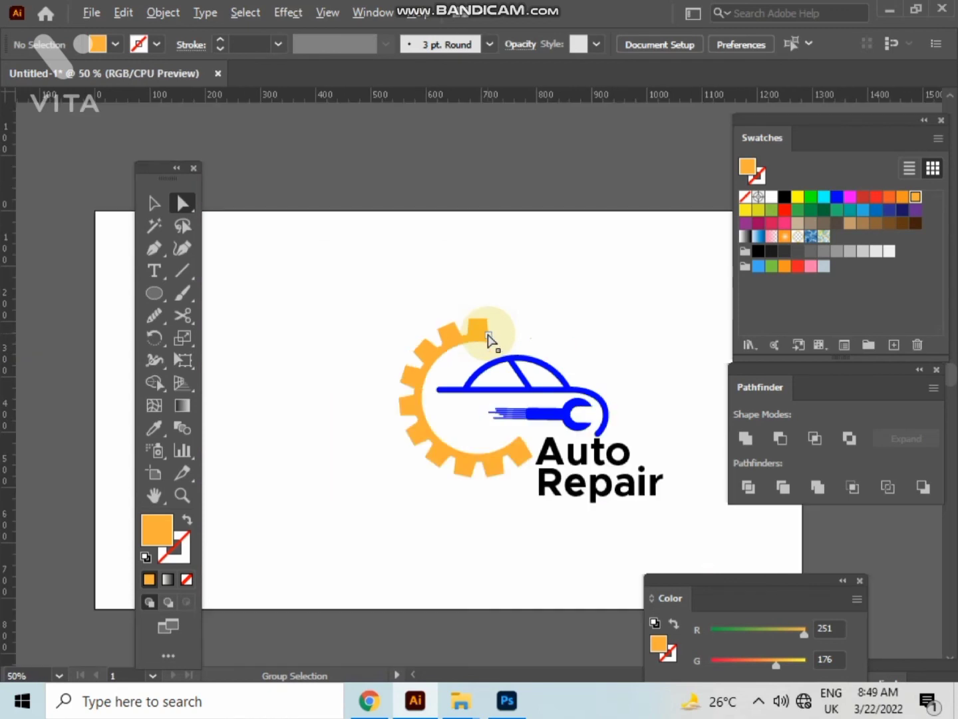
# - Fill the word "Repair" with the same orange swatch as the gear
pyautogui.moveTo(487, 334); pyautogui.dragTo(376, 313)
pyautogui.click(516, 452)
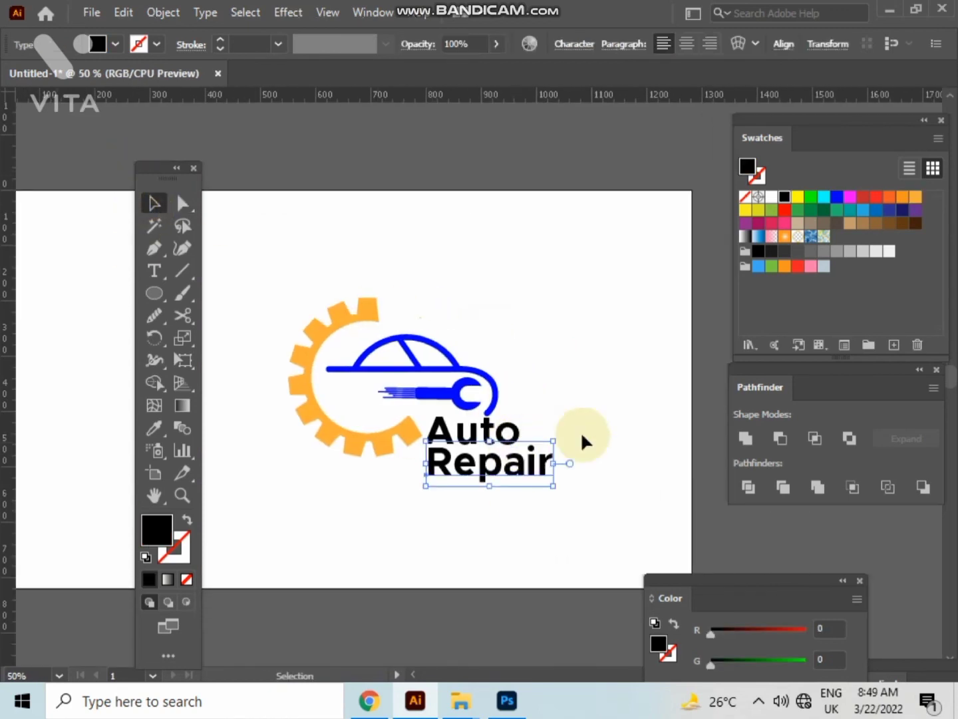
pyautogui.click(919, 203)
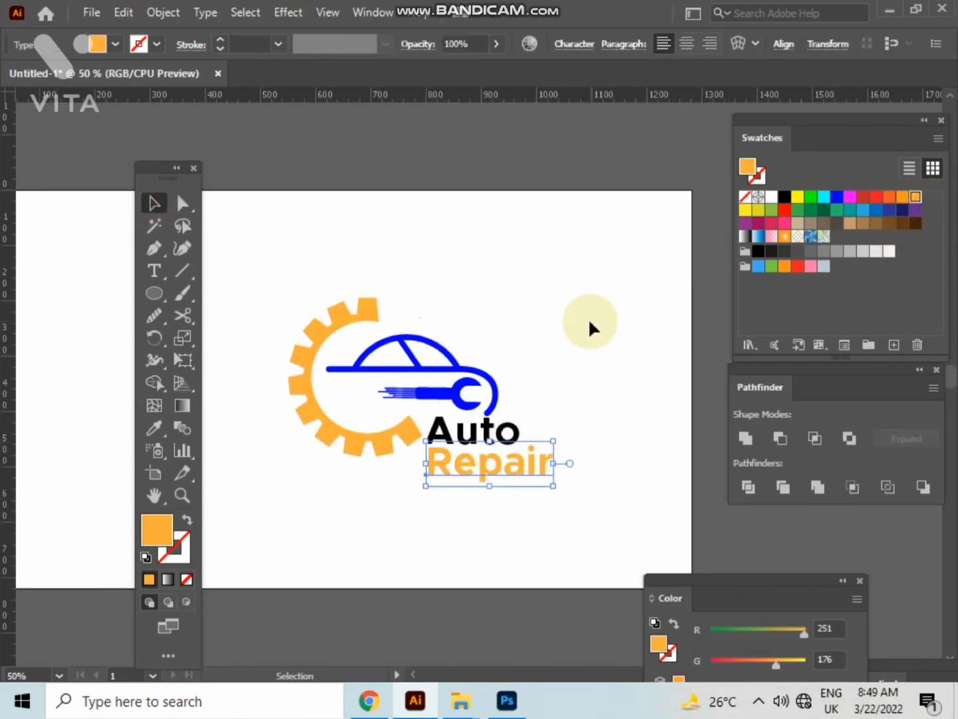
# - Fill the word "Auto" with the same blue swatch as the car
pyautogui.click(589, 325)
pyautogui.click(509, 437)
pyautogui.click(837, 198)
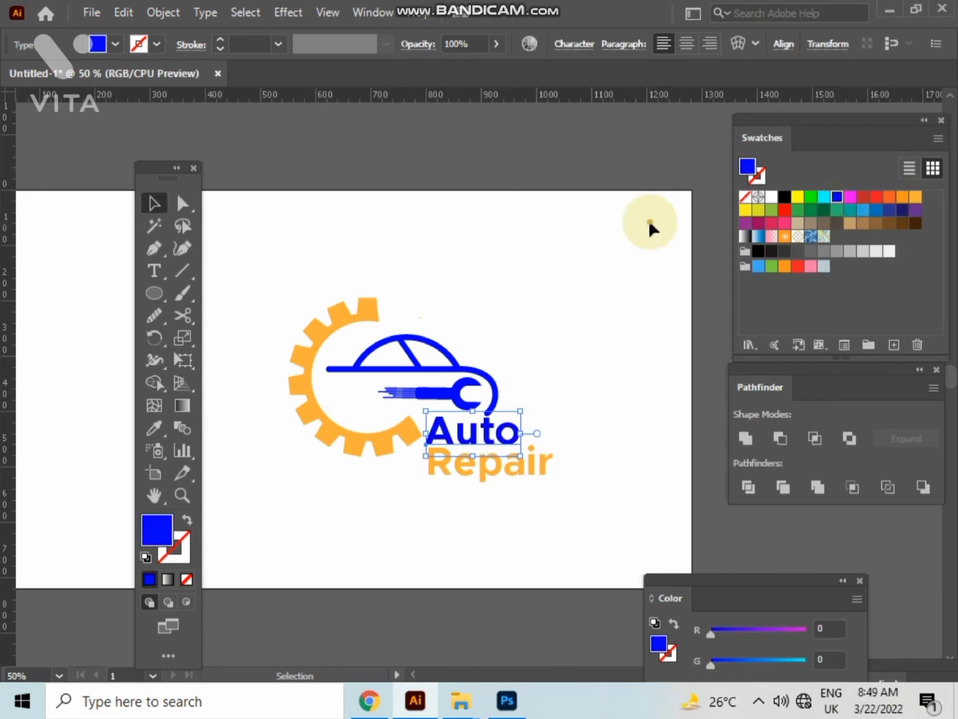
pyautogui.click(650, 222)
# - Select the whole logo and move it left and slightly down, nearer the middle of the artboard
pyautogui.moveTo(209, 241); pyautogui.dragTo(314, 206)
pyautogui.moveTo(371, 233); pyautogui.dragTo(620, 464)
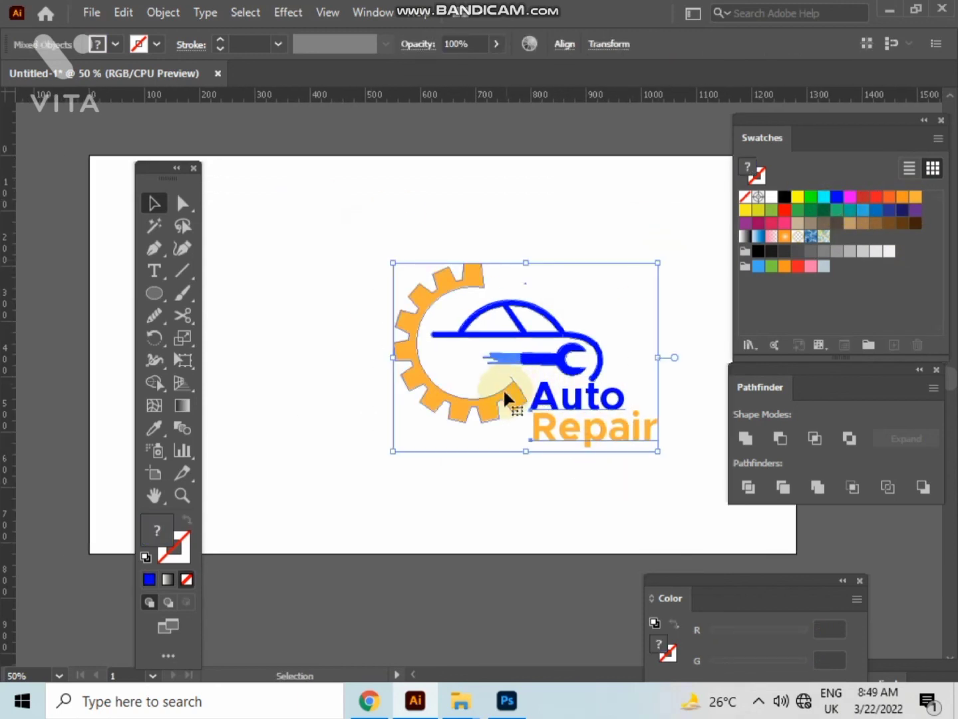
pyautogui.moveTo(459, 331); pyautogui.dragTo(335, 358)
pyautogui.click(340, 245)
pyautogui.moveTo(343, 270); pyautogui.dragTo(407, 306)
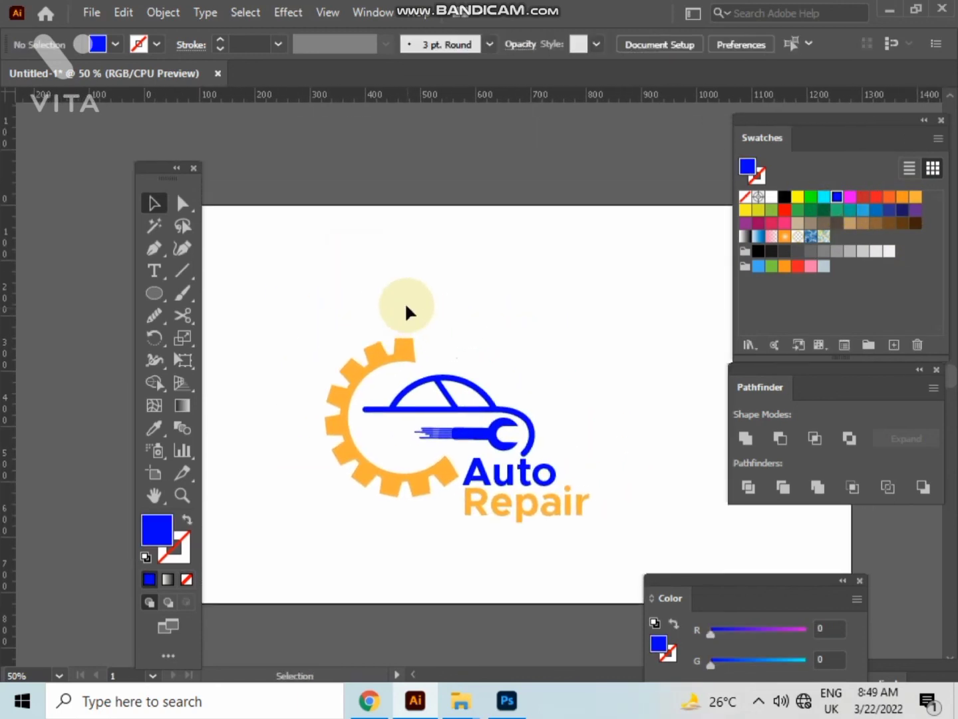